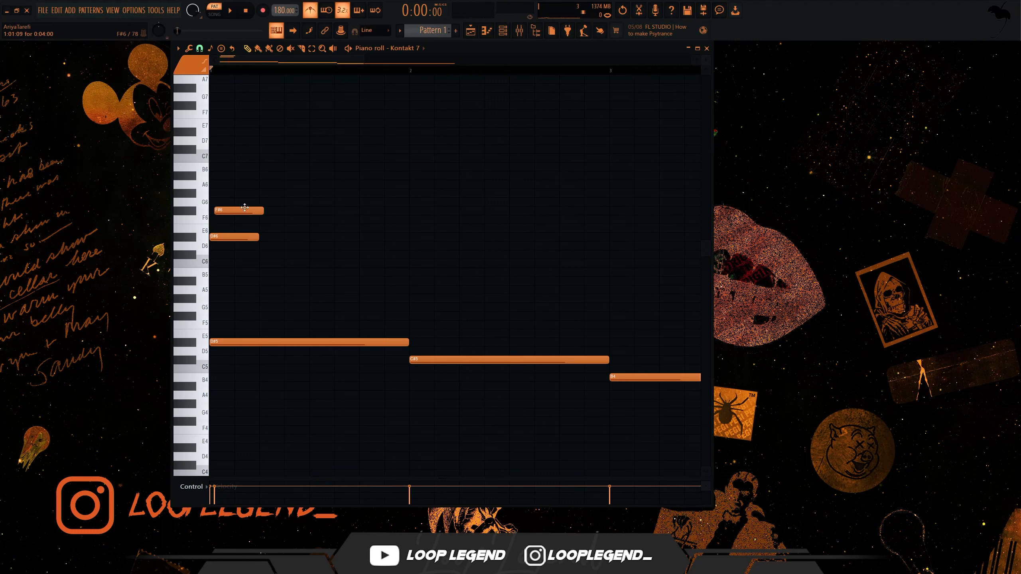
Duplicate the short D#6 and F#6 note pair directly after itself, and raise the first pair to D#7 and G#6.
{"action": "left_click_drag", "start_coordinate": [277, 198], "coordinate": [210, 256]}
{"action": "key", "text": "ctrl+b"}
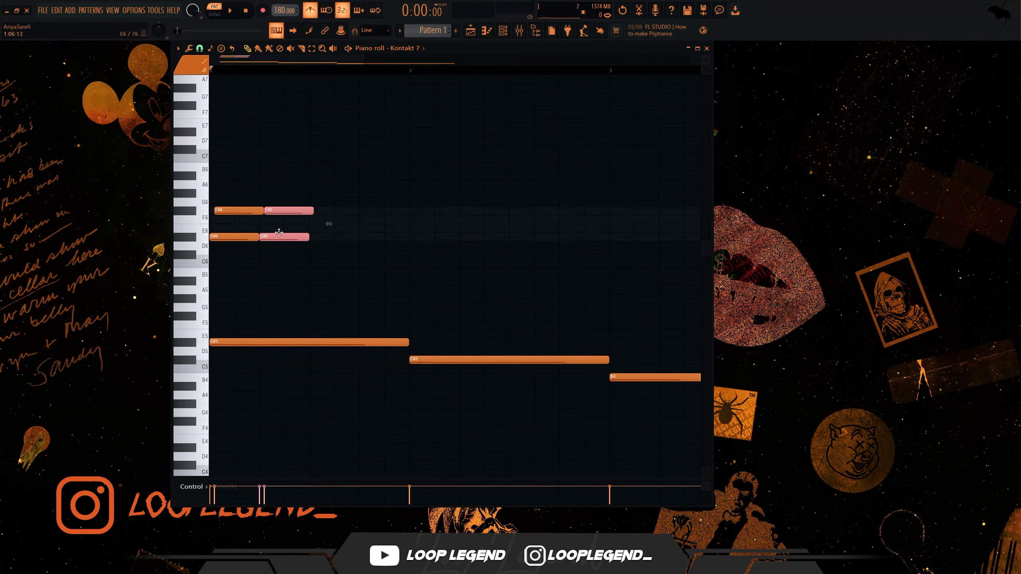
{"action": "key", "text": "ctrl+Up"}
{"action": "key", "text": "ctrl+Down"}
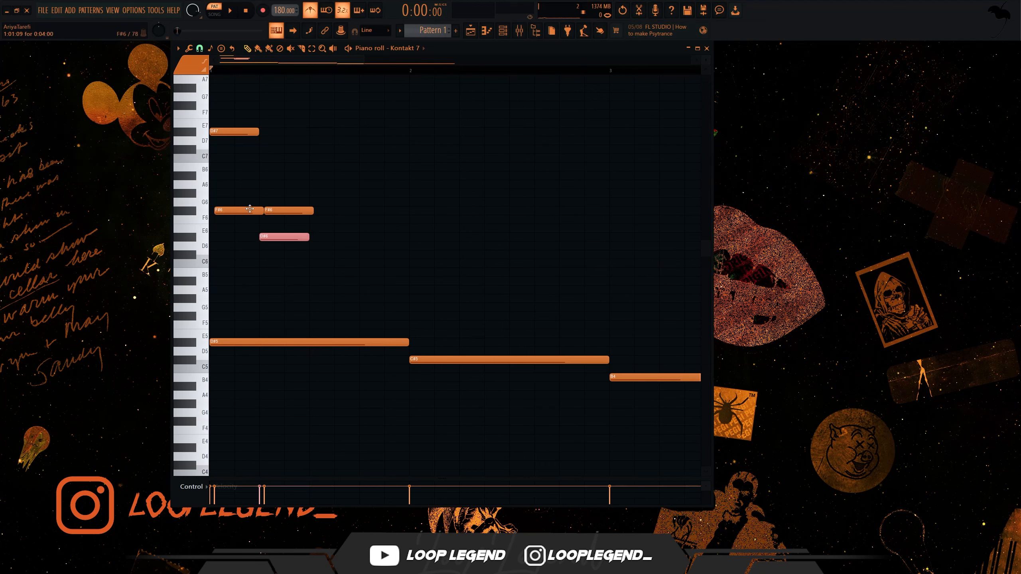
{"action": "key", "text": "space"}
{"action": "key", "text": "space"}
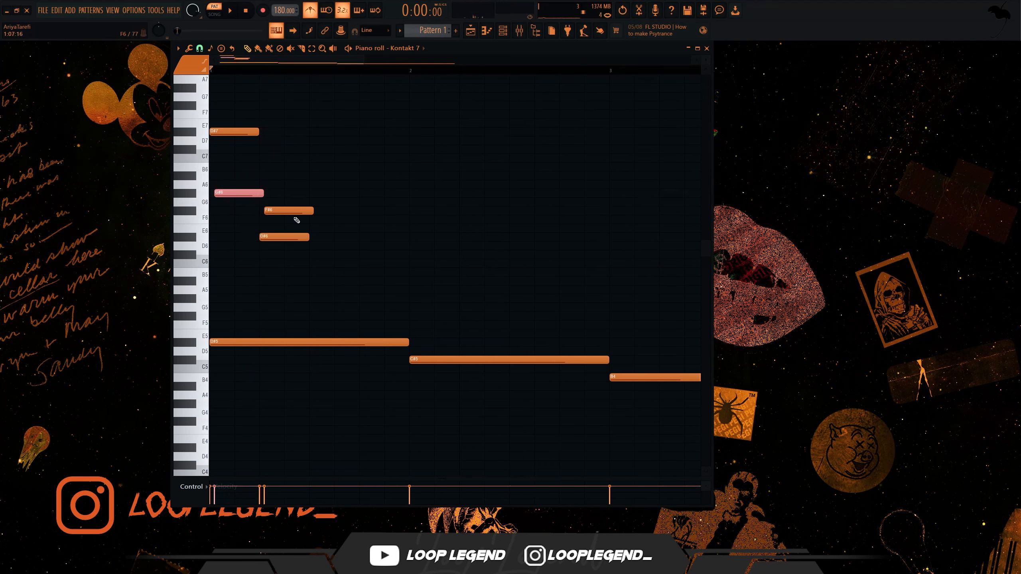
Duplicate the second pair as a third pair at F6 and C#6, lengthened to about the end of bar 1.
{"action": "left_click_drag", "start_coordinate": [329, 252], "coordinate": [207, 105]}
{"action": "left_click_drag", "start_coordinate": [317, 167], "coordinate": [289, 244]}
{"action": "key", "text": "ctrl+b"}
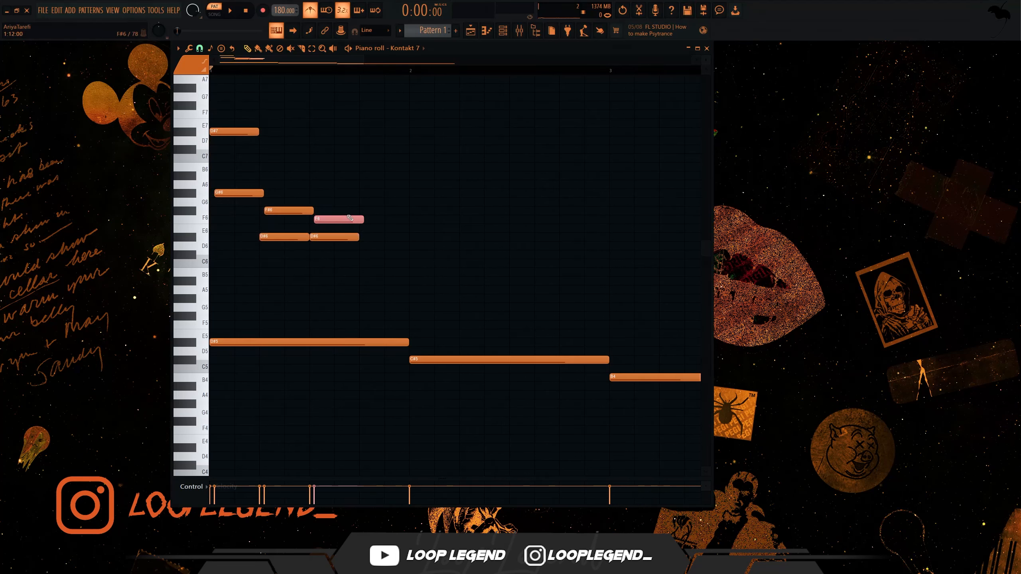
{"action": "key", "text": "space"}
{"action": "left_click_drag", "start_coordinate": [374, 207], "coordinate": [357, 237]}
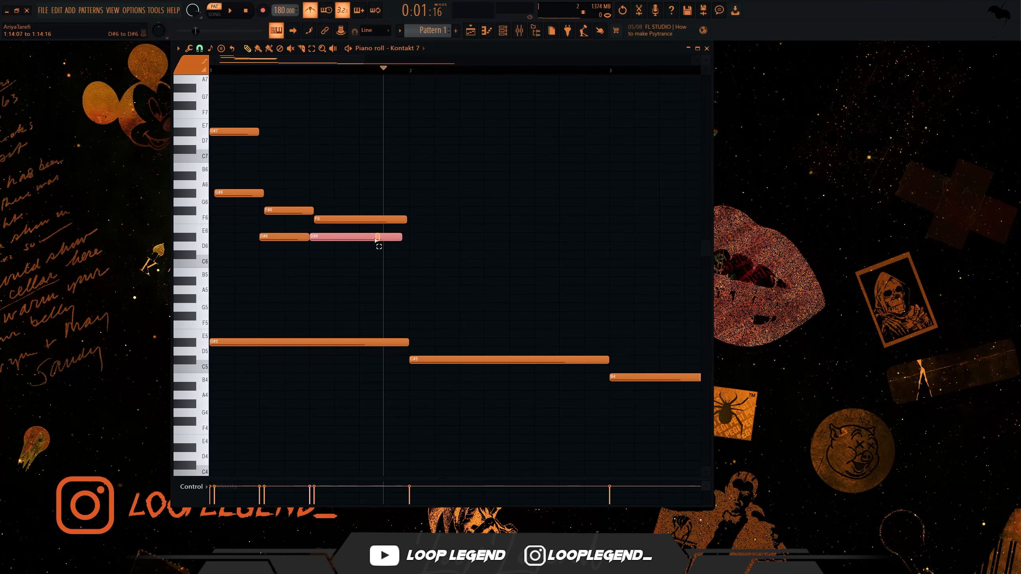
{"action": "key", "text": "shift+Down"}
{"action": "key", "text": "shift+Down"}
{"action": "key", "text": "space"}
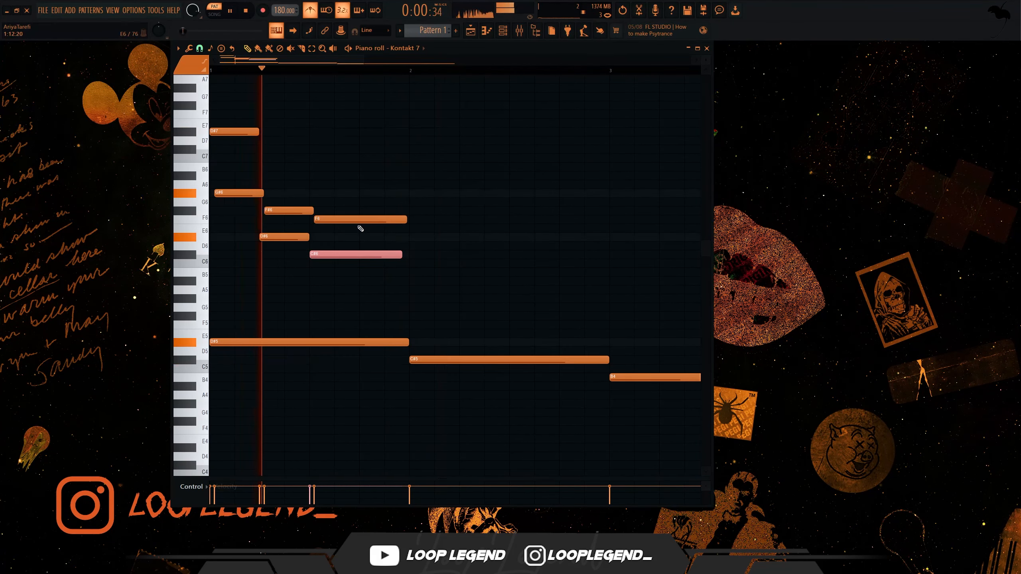
Repeat the bar 1 upper notes in bars 2 and 3, lowering their opening top notes to C#7 and A#6.
{"action": "left_click_drag", "start_coordinate": [342, 131], "coordinate": [377, 183]}
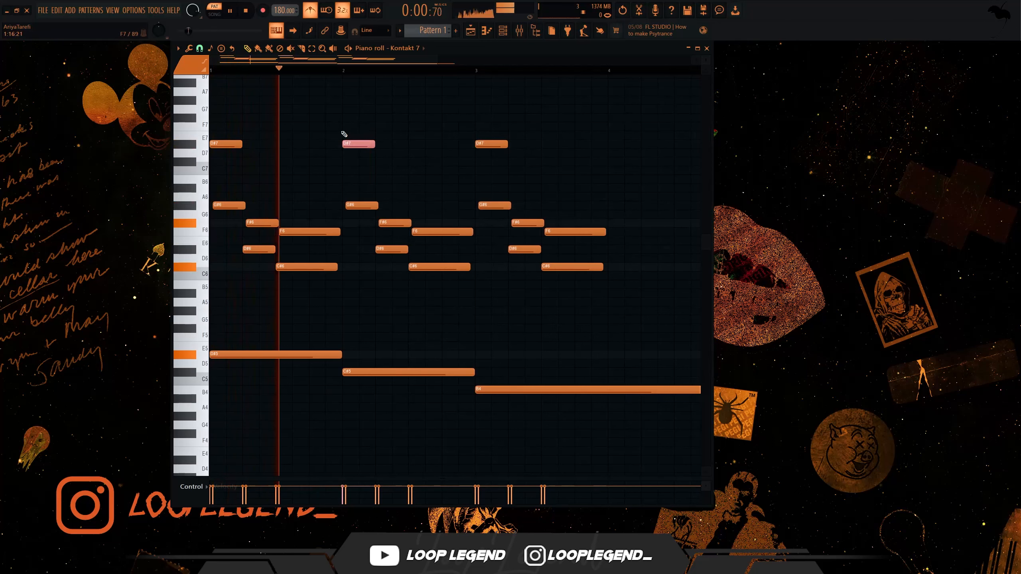
{"action": "key", "text": "shift+Down"}
{"action": "key", "text": "shift+Down"}
{"action": "left_click_drag", "start_coordinate": [475, 151], "coordinate": [480, 107]}
{"action": "key", "text": "shift+Down"}
{"action": "key", "text": "shift+Down"}
{"action": "key", "text": "shift+Down"}
{"action": "key", "text": "shift+Down"}
{"action": "key", "text": "shift+Down"}
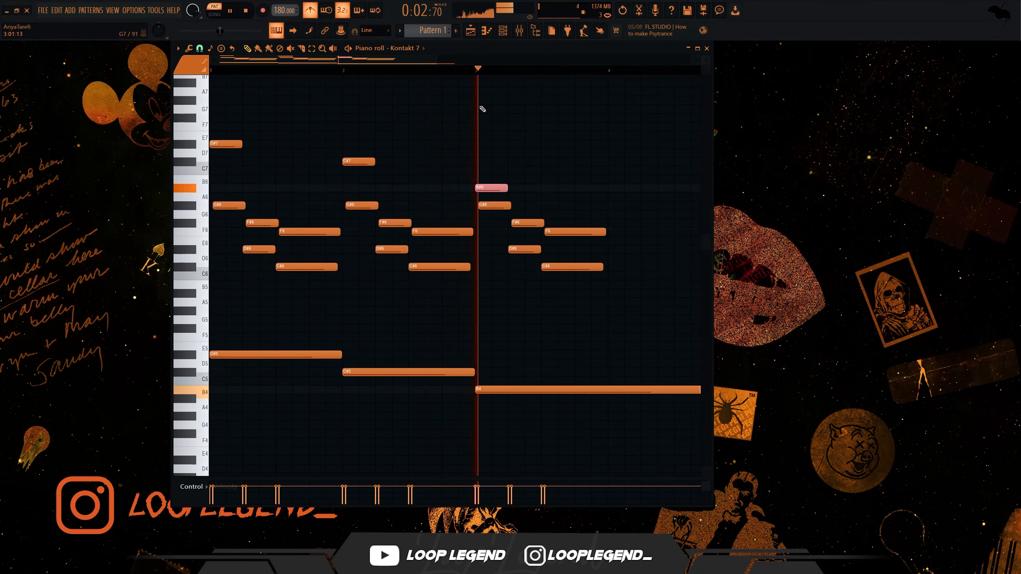
Add a C#7 melody note halfway through bar 1 and short B6 notes at the ends of bars 1 and 2.
{"action": "scroll", "coordinate": [497, 170], "scroll_direction": "down", "scroll_amount": 3}
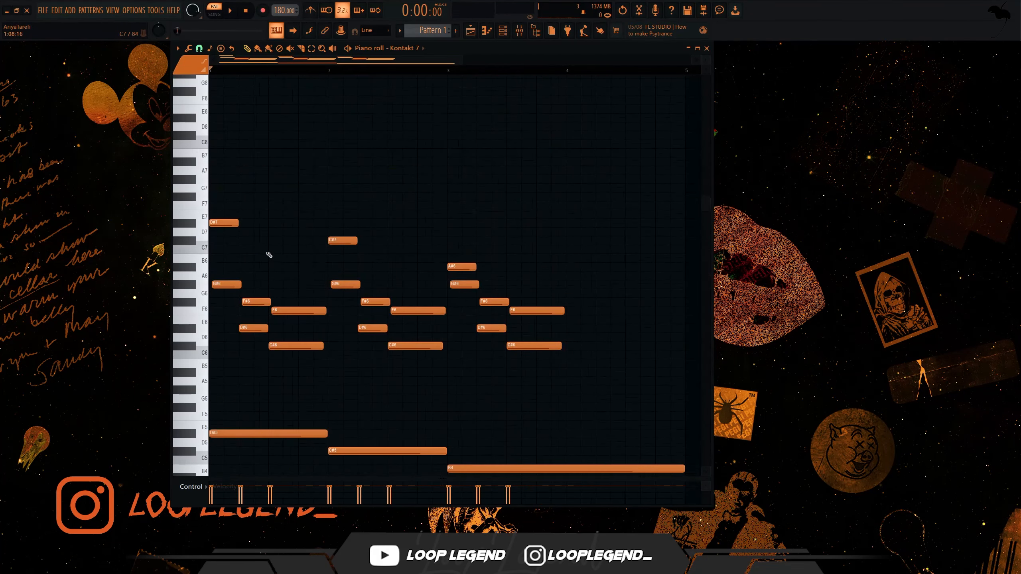
{"action": "left_click", "coordinate": [268, 243]}
{"action": "key", "text": "space"}
{"action": "key", "text": "space"}
{"action": "left_click_drag", "start_coordinate": [356, 259], "coordinate": [326, 265]}
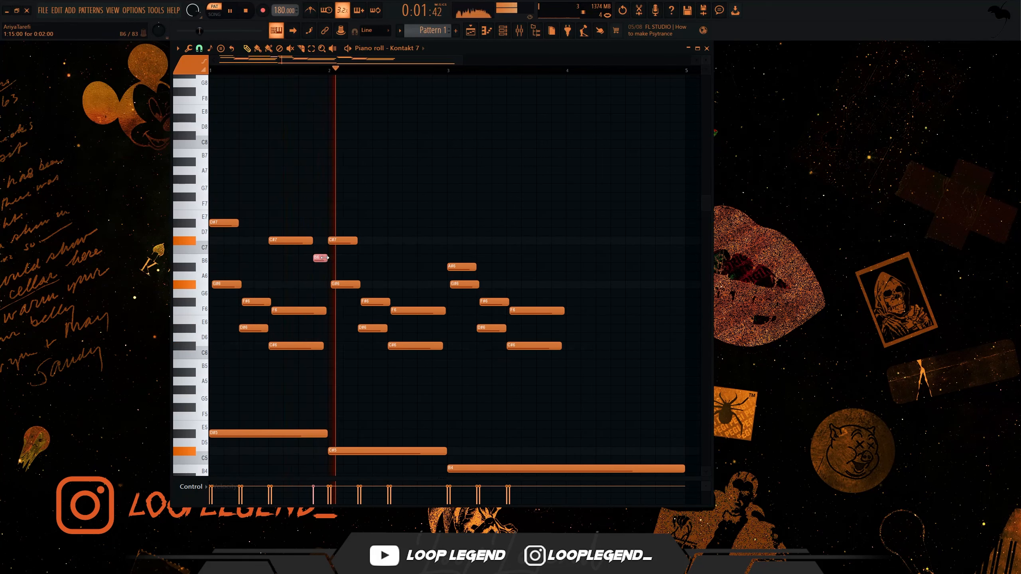
{"action": "key", "text": "space"}
{"action": "left_click", "coordinate": [439, 259]}
{"action": "key", "text": "space"}
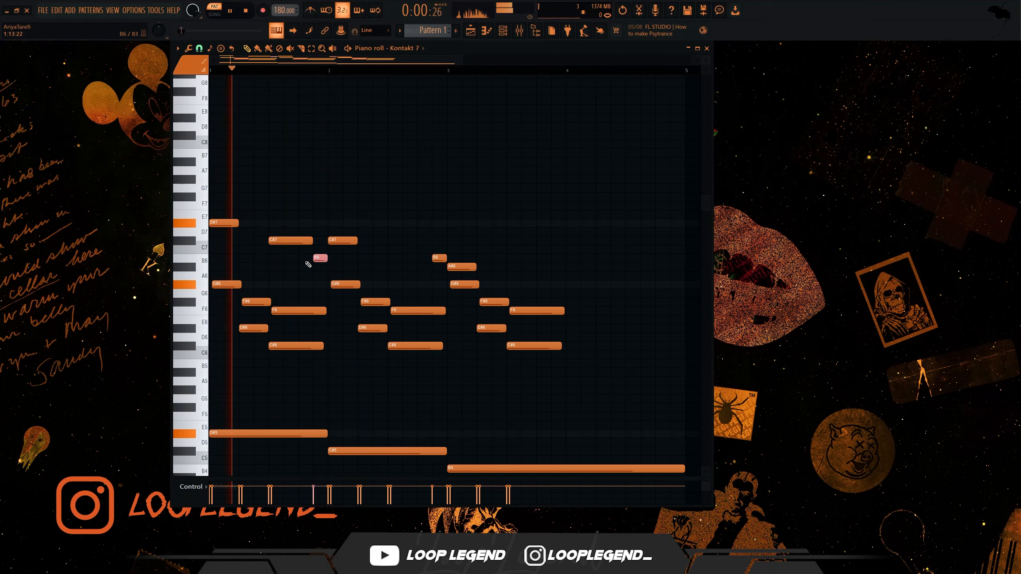
Lengthen the A#6 melody notes through bar 2 and from bar 3 into bar 4, finishing bar 4 with a short B6.
{"action": "left_click_drag", "start_coordinate": [317, 258], "coordinate": [455, 257]}
{"action": "scroll", "coordinate": [263, 230], "scroll_direction": "down", "scroll_amount": 2}
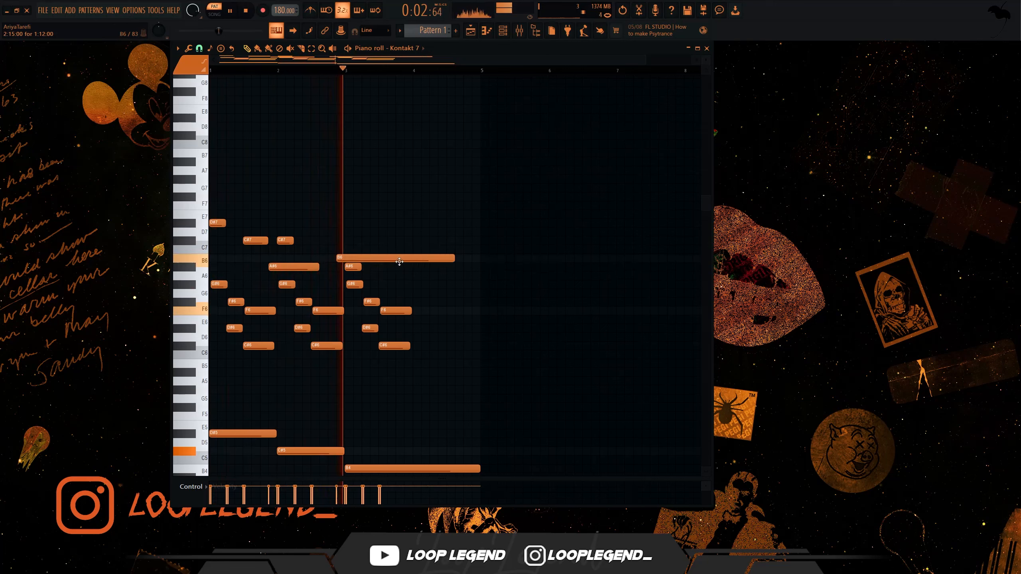
{"action": "key", "text": "ctrl+z"}
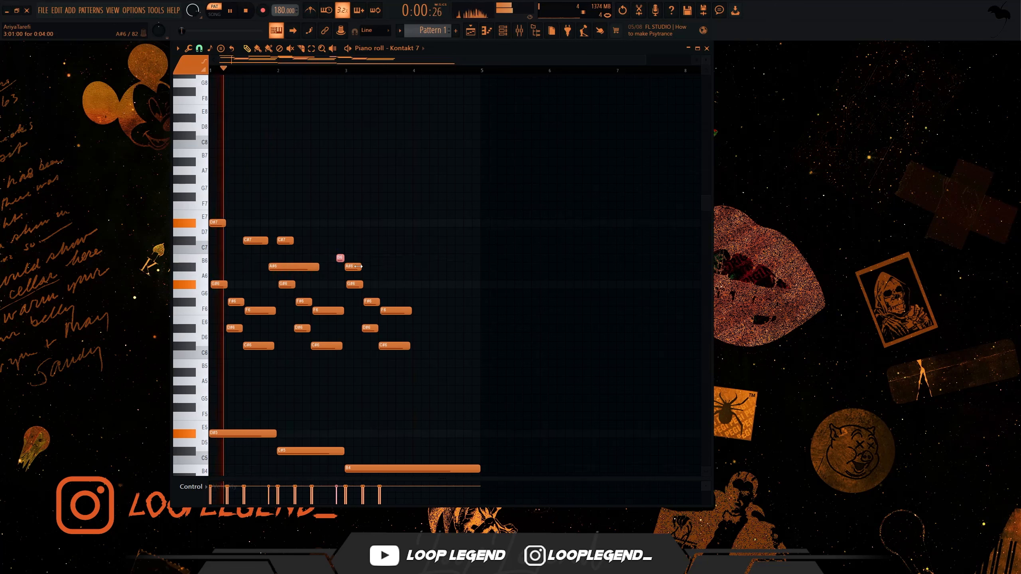
{"action": "left_click_drag", "start_coordinate": [360, 266], "coordinate": [429, 267]}
{"action": "left_click", "coordinate": [465, 257]}
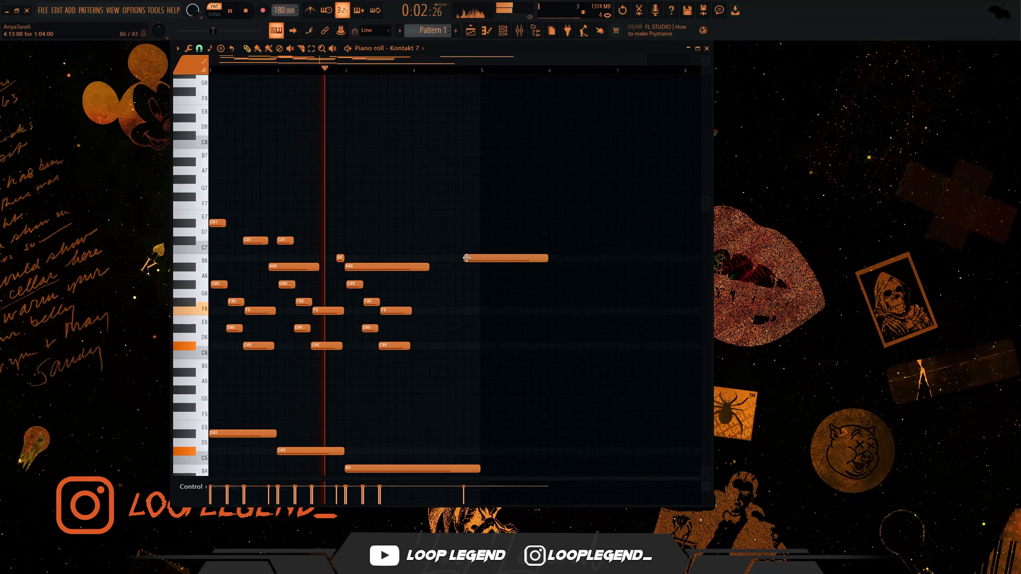
{"action": "left_click_drag", "start_coordinate": [546, 258], "coordinate": [483, 256]}
Revoice bar 2's accompaniment, setting its middle pair to F6 and C#6 and its last pair to C#6 and B5.
{"action": "mouse_move", "coordinate": [395, 291]}
{"action": "left_mouse_down"}
{"action": "mouse_move", "coordinate": [369, 278]}
{"action": "mouse_move", "coordinate": [396, 298]}
{"action": "left_mouse_up"}
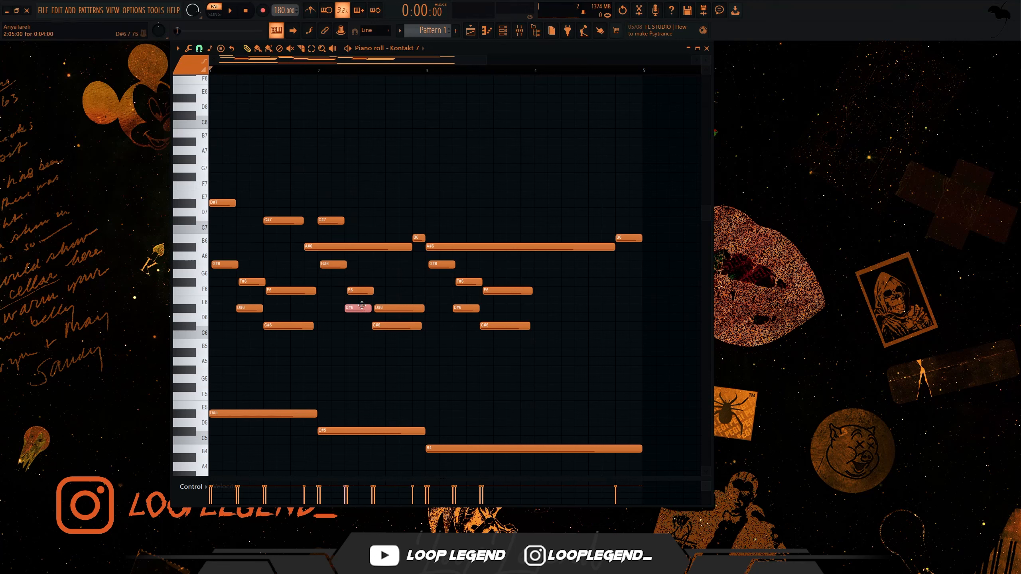
{"action": "key", "text": "space"}
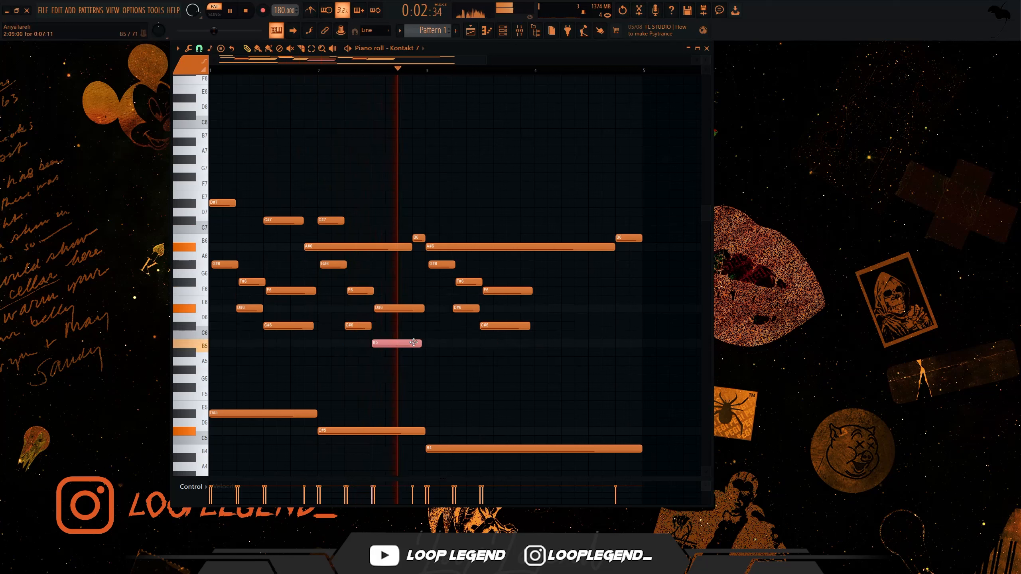
{"action": "key", "text": "space"}
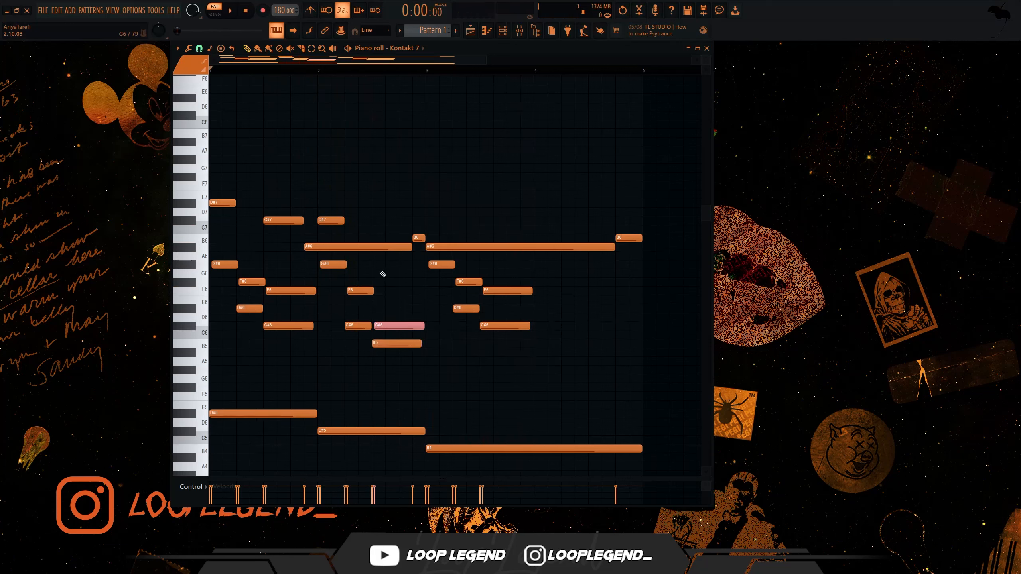
{"action": "key", "text": "space"}
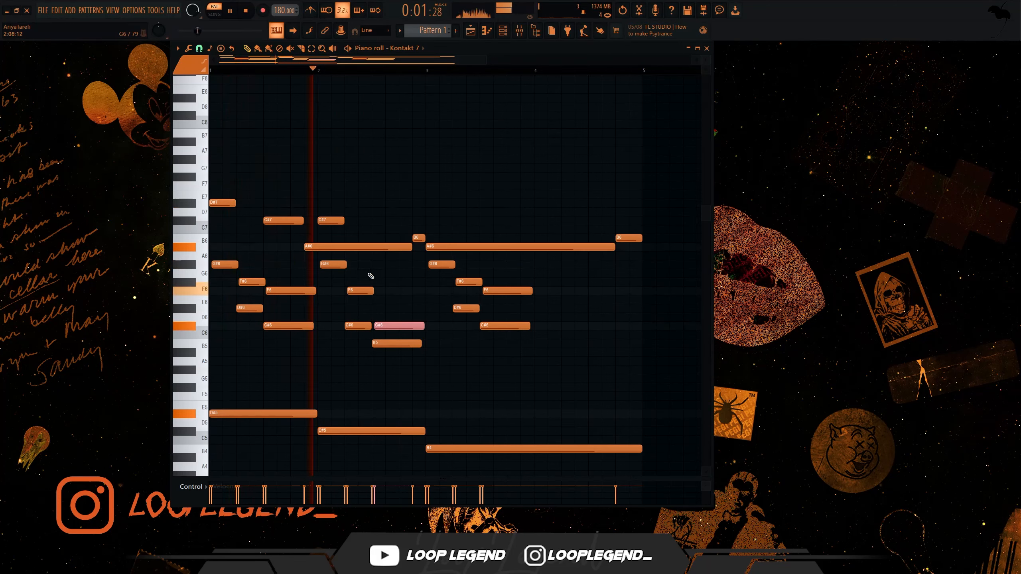
Raise the lower note of bar 2's middle pair and the upper note of its last pair to D#6.
{"action": "left_click_drag", "start_coordinate": [359, 326], "coordinate": [358, 308]}
{"action": "key", "text": "space"}
{"action": "key", "text": "space"}
{"action": "left_click", "coordinate": [393, 330]}
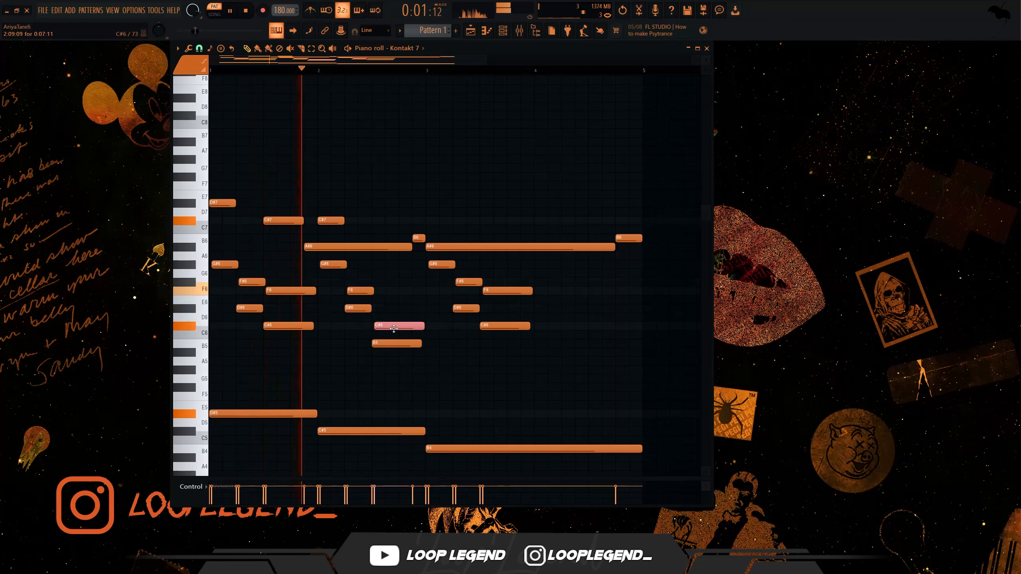
{"action": "left_click", "coordinate": [392, 344]}
{"action": "key", "text": "space"}
{"action": "key", "text": "space"}
{"action": "left_click_drag", "start_coordinate": [400, 327], "coordinate": [404, 309]}
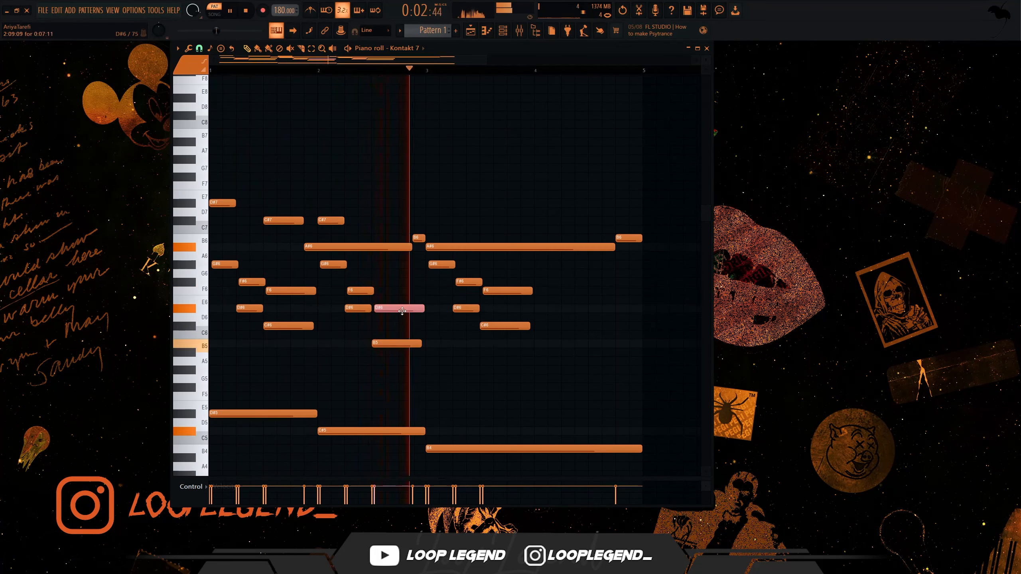
Lower the B5 in bar 2 to G#5 and add a matching G#5 at the end of bar 4.
{"action": "key", "text": "space"}
{"action": "key", "text": "space"}
{"action": "left_click_drag", "start_coordinate": [419, 345], "coordinate": [421, 370]}
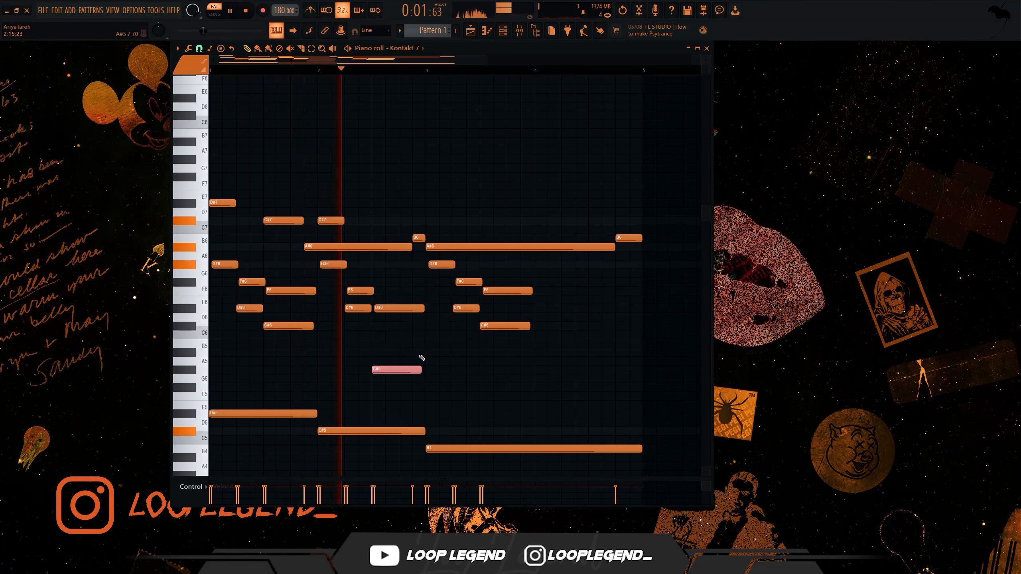
{"action": "left_click", "coordinate": [568, 377]}
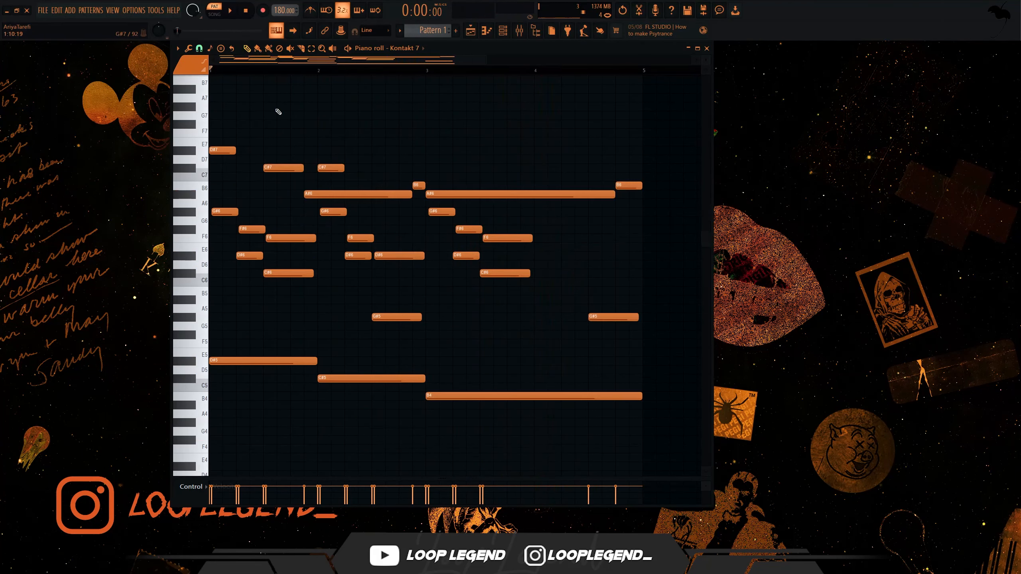
Transpose all the notes down one semitone and add a long high G7 at the start of bar 2.
{"action": "key", "text": "shift+Down"}
{"action": "left_click", "coordinate": [291, 107]}
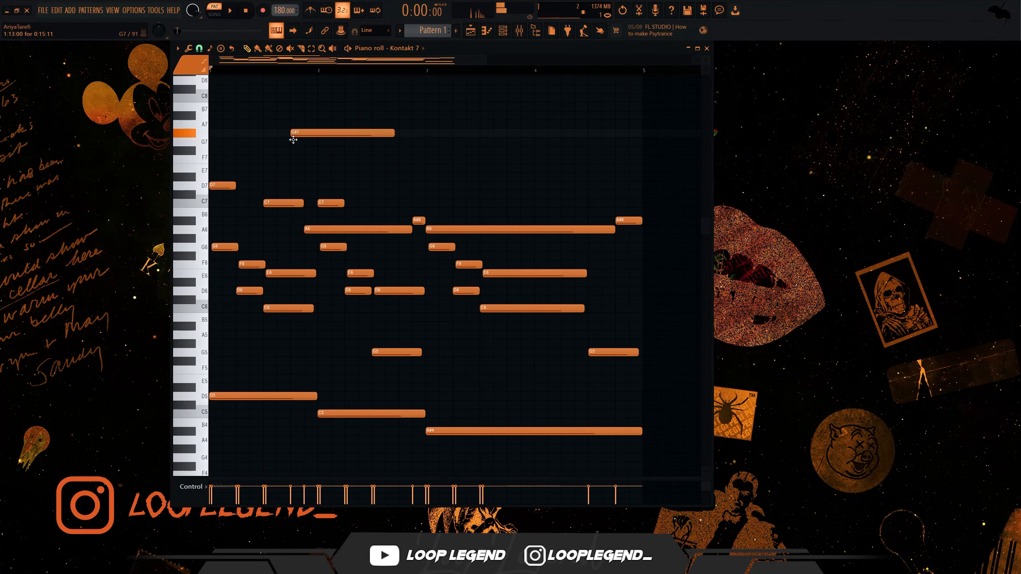
{"action": "key", "text": "space"}
{"action": "left_click_drag", "start_coordinate": [294, 139], "coordinate": [320, 148]}
Continue the high line with a long F7 in bar 3 and E7 in bar 4, closing bar 4 with D7.
{"action": "left_click", "coordinate": [429, 159]}
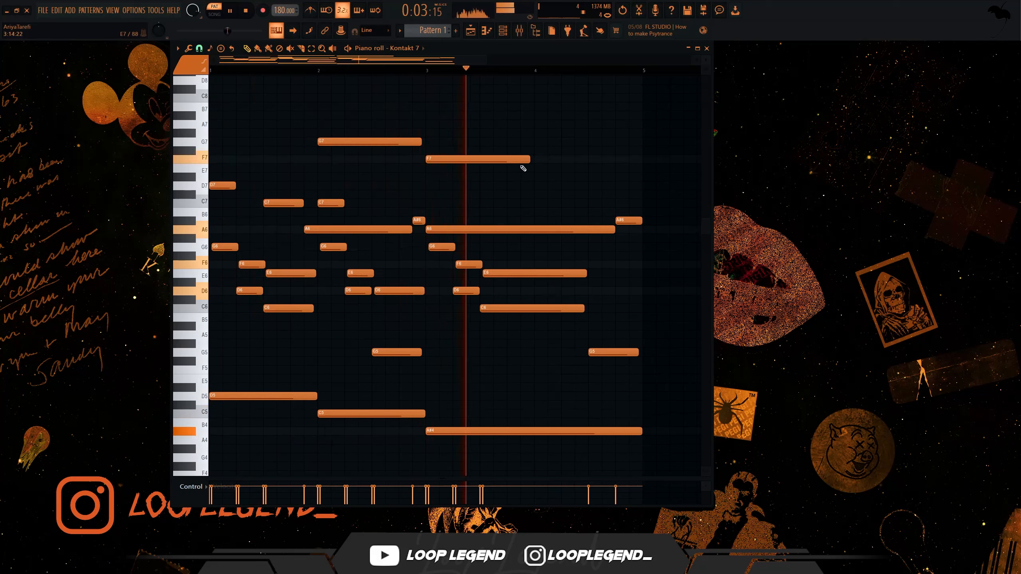
{"action": "left_click", "coordinate": [542, 177]}
{"action": "scroll", "coordinate": [522, 179], "scroll_direction": "down", "scroll_amount": 2}
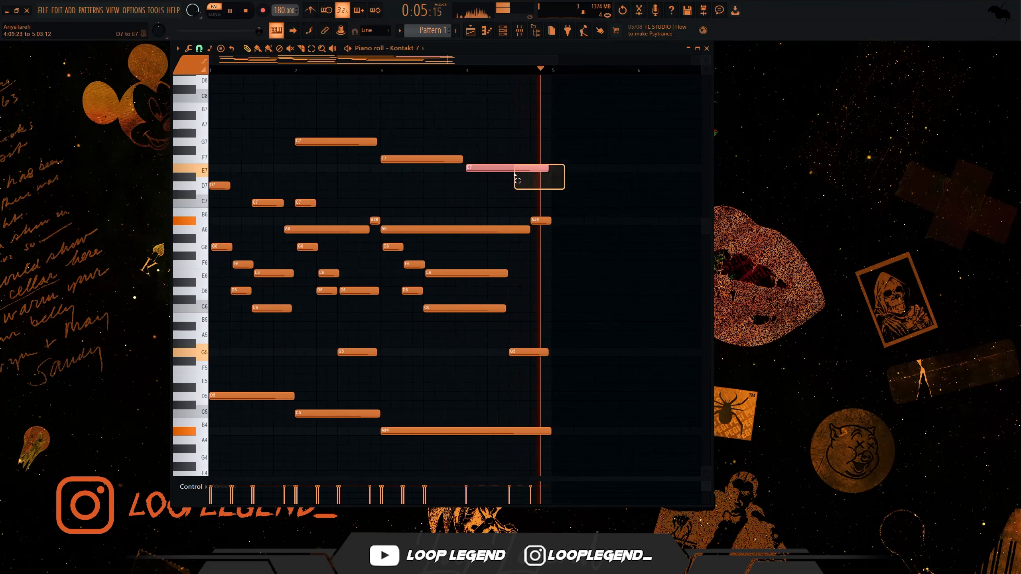
{"action": "mouse_move", "coordinate": [548, 168]}
{"action": "left_mouse_down"}
{"action": "mouse_move", "coordinate": [591, 169]}
{"action": "mouse_move", "coordinate": [519, 169]}
{"action": "mouse_move", "coordinate": [534, 169]}
{"action": "left_mouse_up"}
{"action": "scroll", "coordinate": [533, 168], "scroll_direction": "up", "scroll_amount": 5}
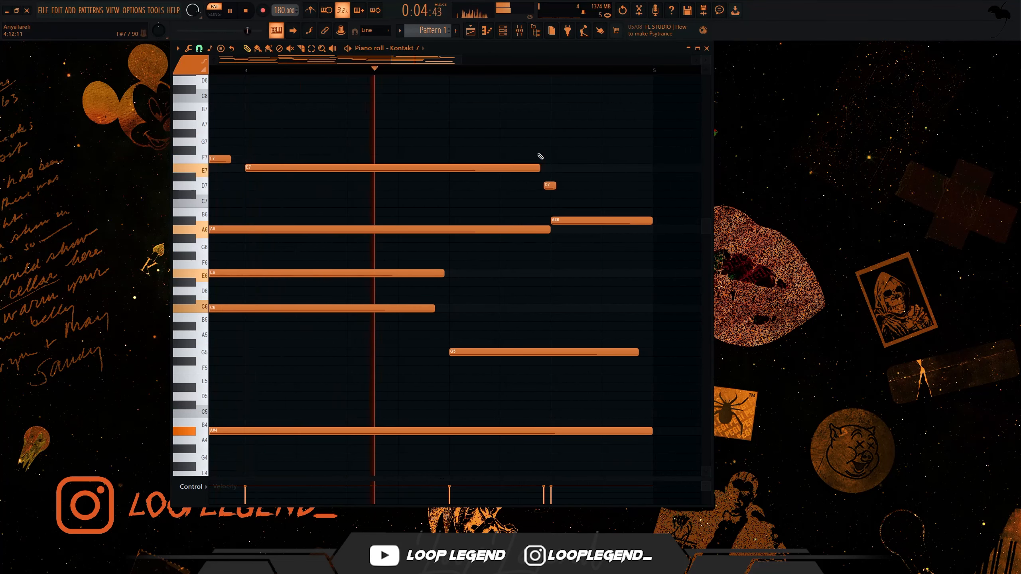
{"action": "left_click_drag", "start_coordinate": [548, 186], "coordinate": [640, 187]}
{"action": "scroll", "coordinate": [548, 239], "scroll_direction": "down", "scroll_amount": 3}
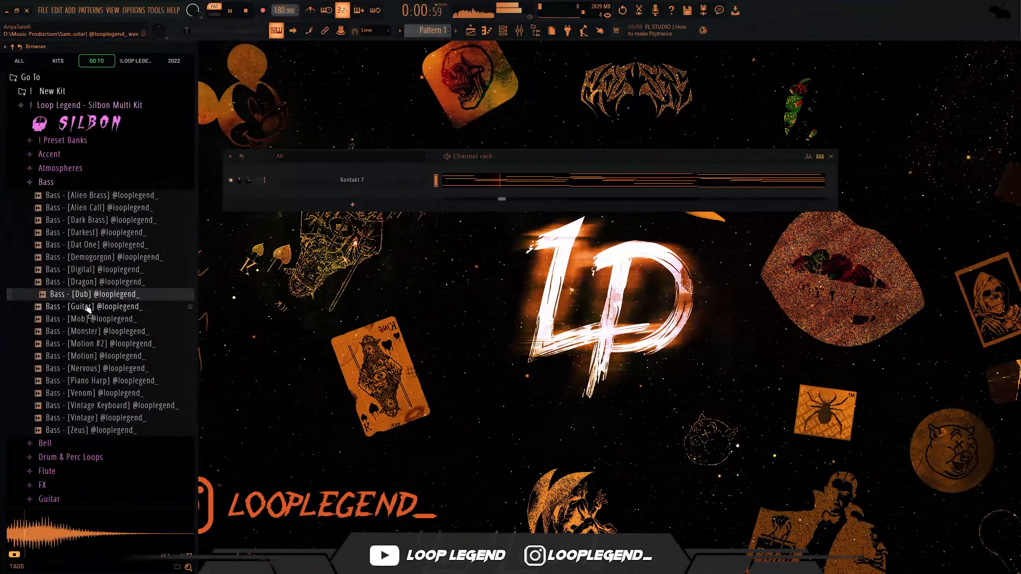
Load the Bass - [Guitar] one-shot into the channel rack and raise the hold of its volume envelope.
{"action": "left_click", "coordinate": [88, 307]}
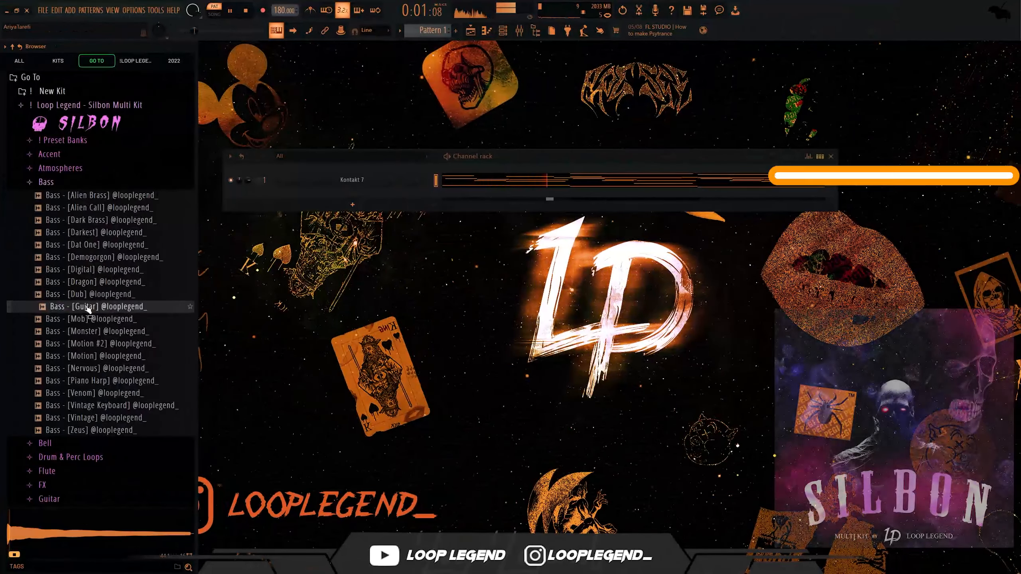
{"action": "left_click_drag", "start_coordinate": [88, 308], "coordinate": [354, 204]}
{"action": "left_click", "coordinate": [275, 140]}
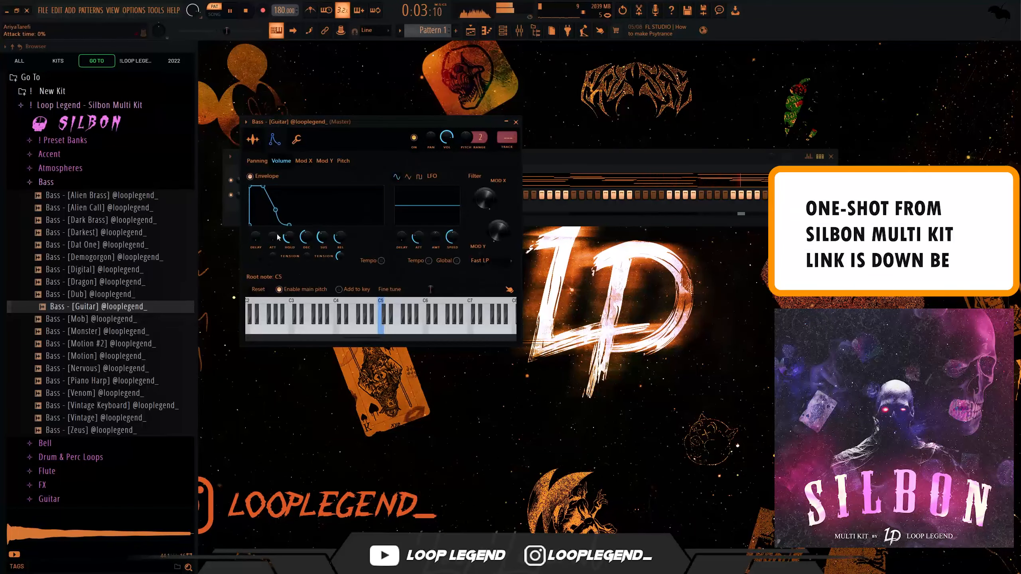
{"action": "left_click_drag", "start_coordinate": [288, 237], "coordinate": [289, 218]}
Write the bass line as joined notes: D5 in bar 1, C5 in bar 2 and A#4 across bars 3 and 4.
{"action": "left_click_drag", "start_coordinate": [444, 138], "coordinate": [413, 237]}
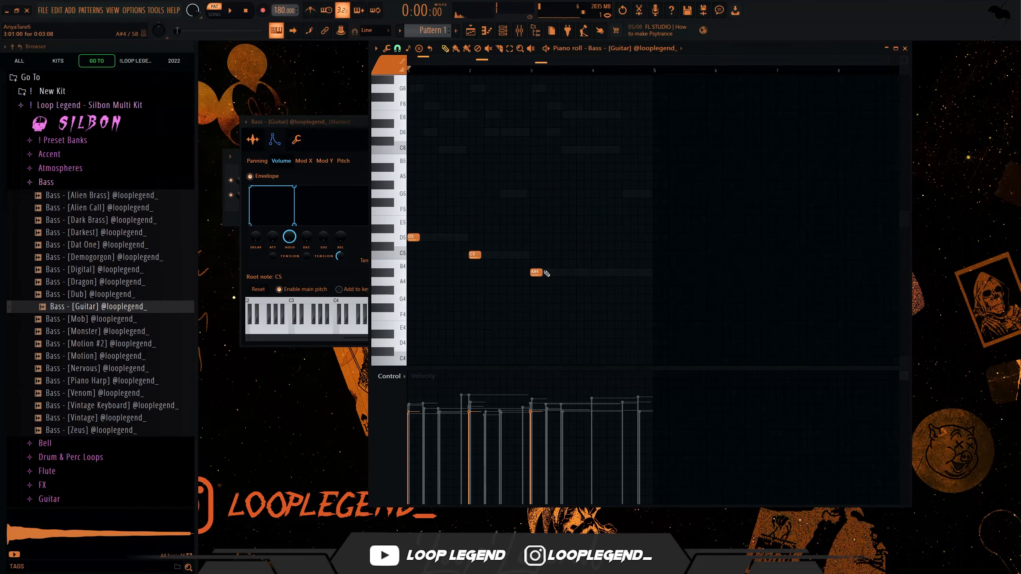
{"action": "key", "text": "ctrl+l"}
{"action": "key", "text": "ctrl+l"}
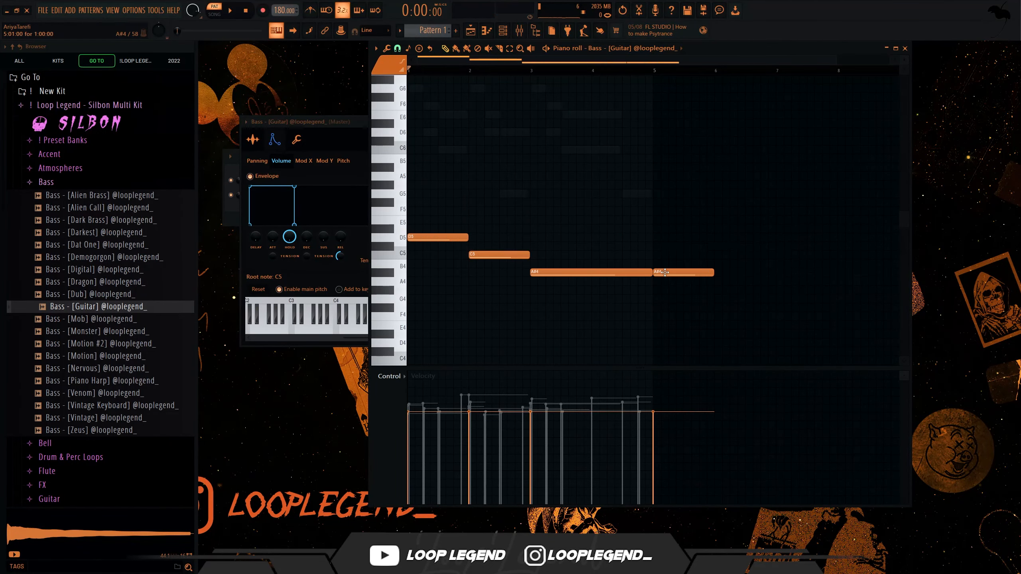
{"action": "key", "text": "space"}
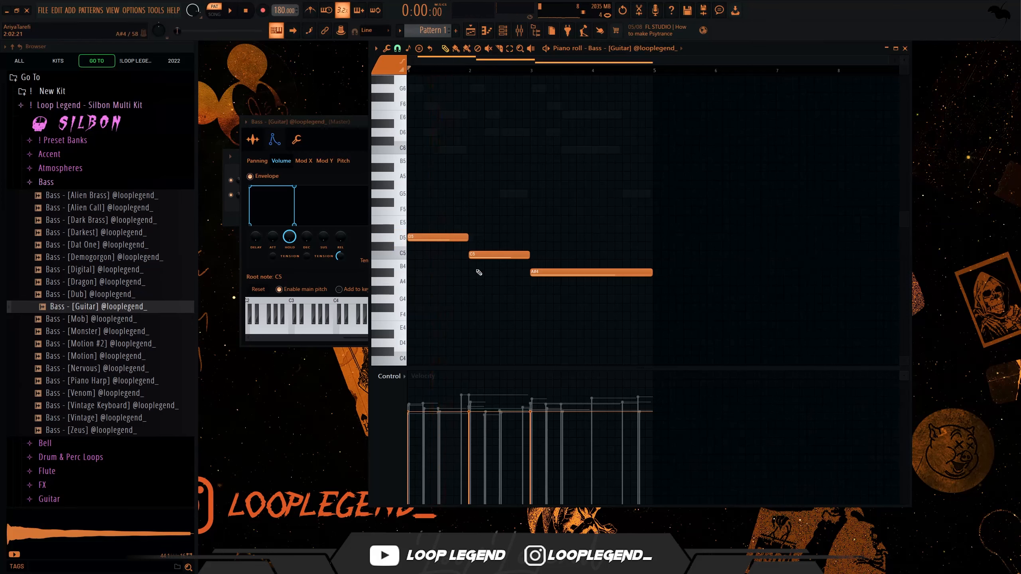
Start the C5 bass note one beat into bar 2, ending it at bar 3, and end the D5 note with bar 1.
{"action": "scroll", "coordinate": [479, 271], "scroll_direction": "up", "scroll_amount": 2}
{"action": "left_click", "coordinate": [485, 257], "text": "ctrl"}
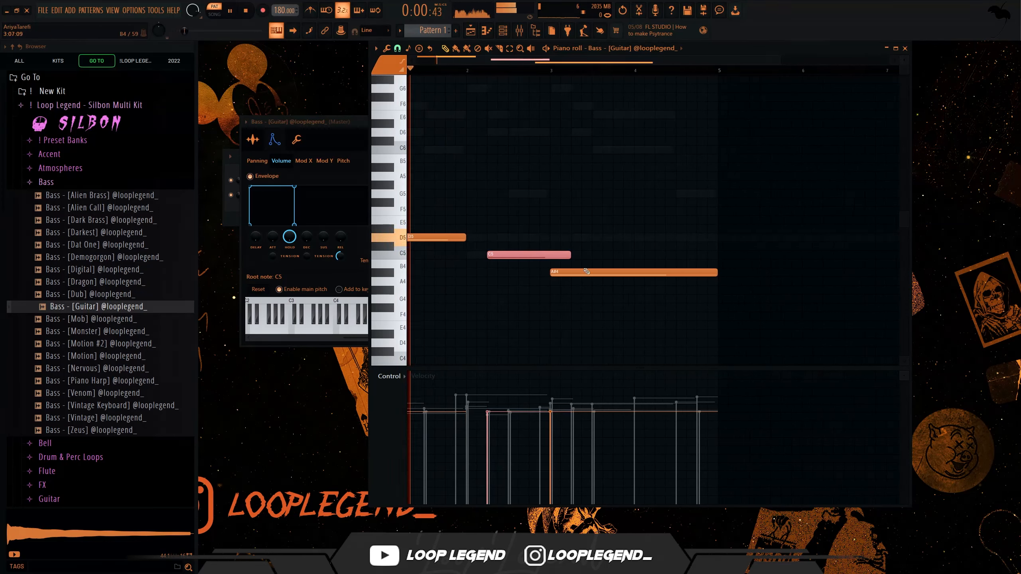
{"action": "left_click", "coordinate": [648, 189], "text": "ctrl"}
{"action": "key", "text": "ctrl+l"}
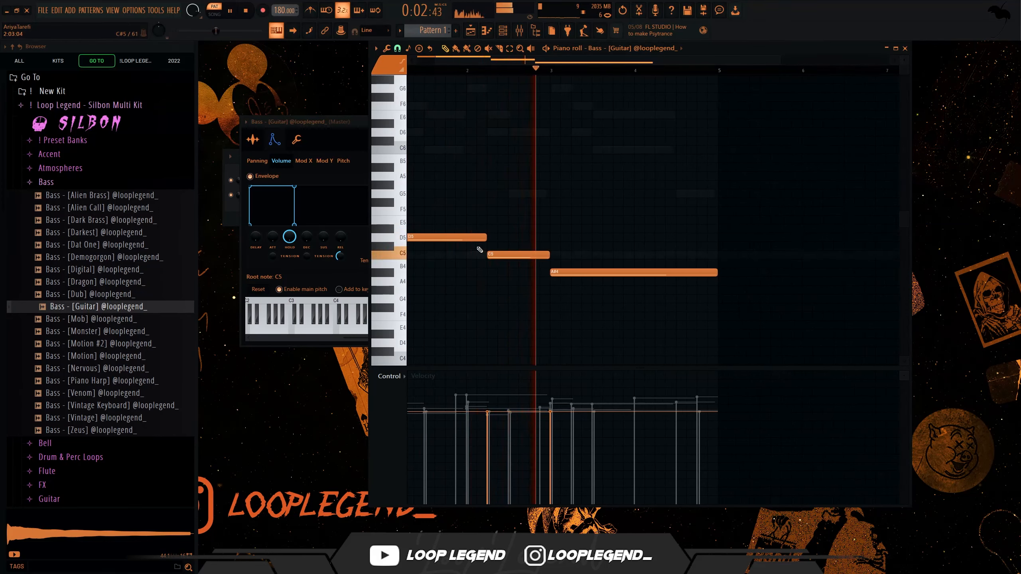
{"action": "left_click_drag", "start_coordinate": [487, 238], "coordinate": [465, 237]}
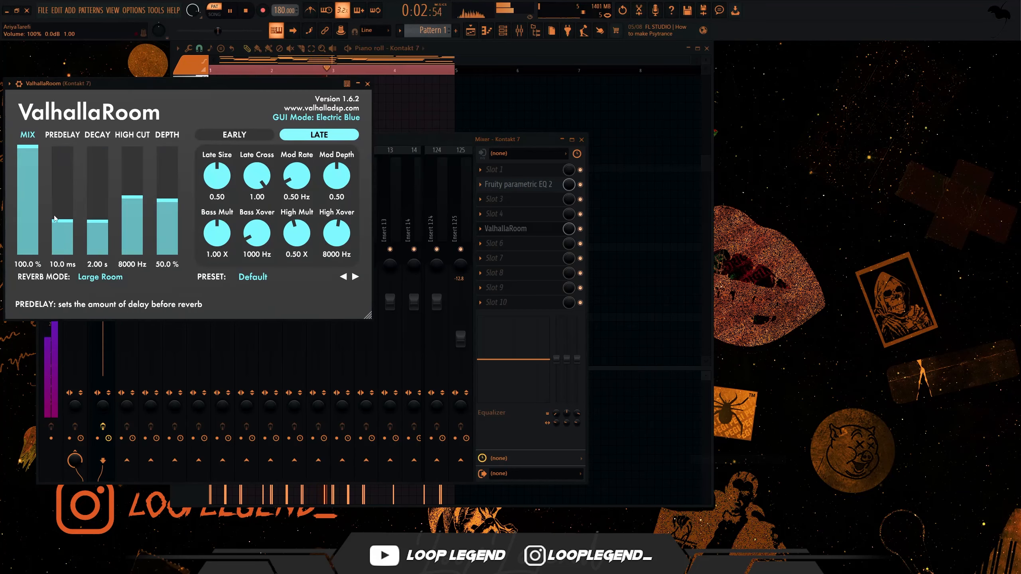
Set the ValhallaRoom mix to about 46%, reduce its depth, and lower the Kontakt 7 mixer track's volume.
{"action": "left_click_drag", "start_coordinate": [29, 146], "coordinate": [35, 208]}
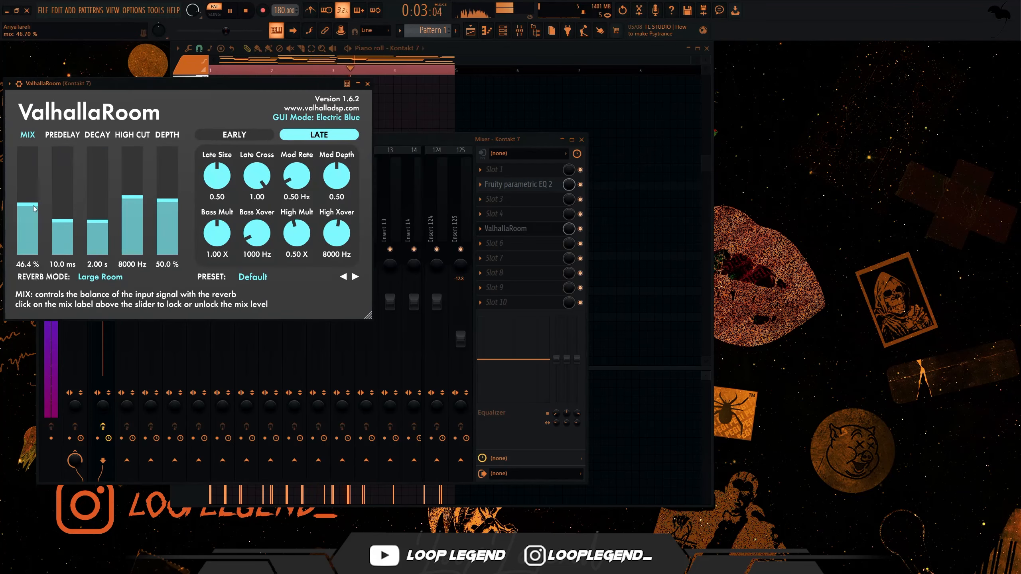
{"action": "left_click_drag", "start_coordinate": [166, 201], "coordinate": [167, 219]}
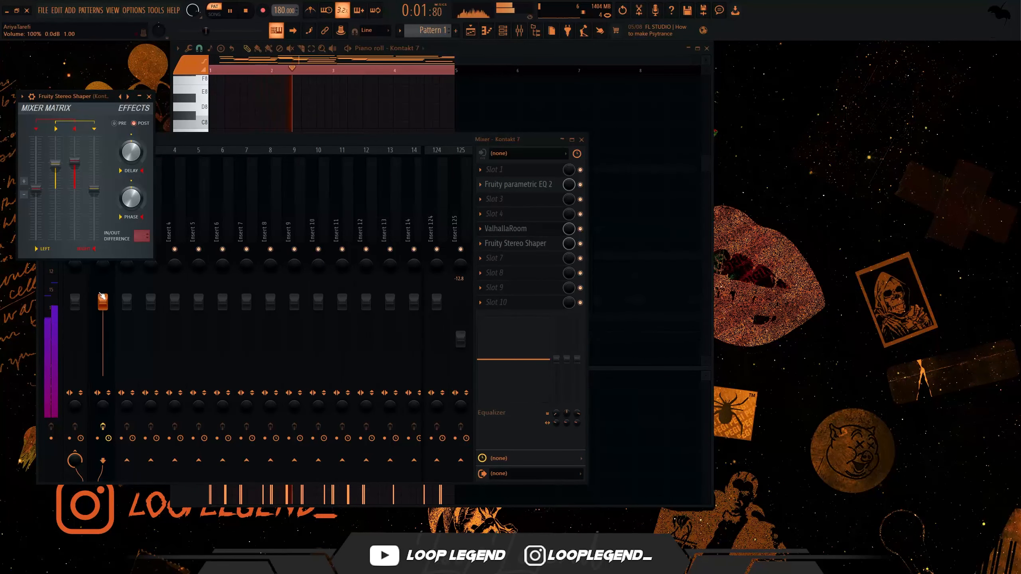
{"action": "left_click_drag", "start_coordinate": [103, 296], "coordinate": [105, 308]}
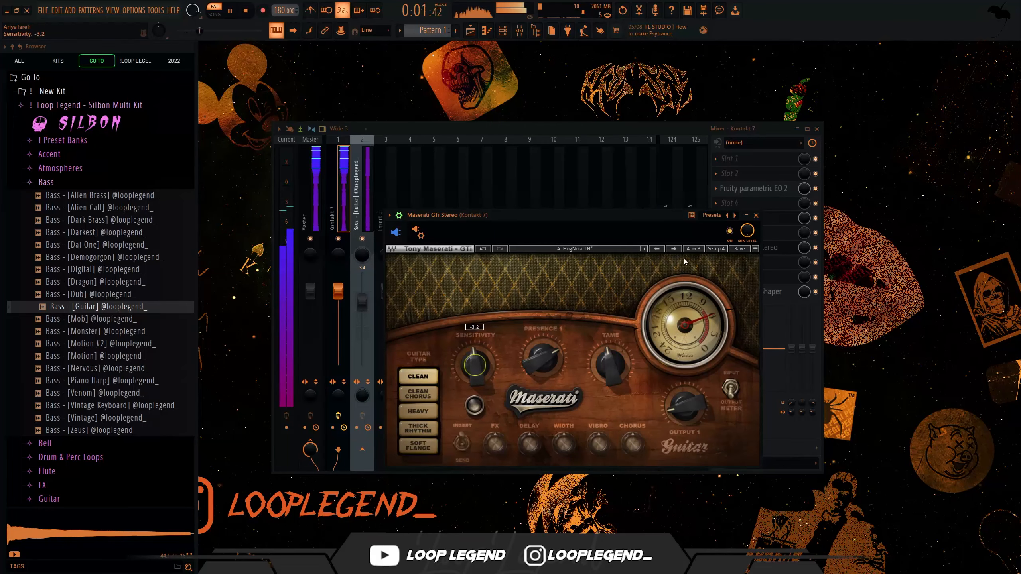
Set the Maserati GTi guitar type to Heavy, with sensitivity at -21.5 and presence at -6.2.
{"action": "left_click", "coordinate": [418, 411]}
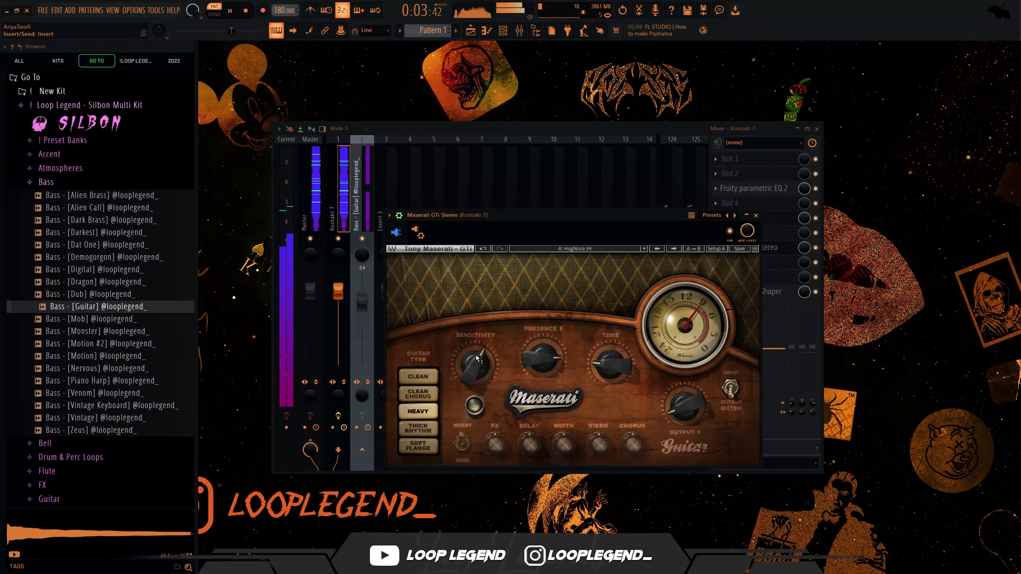
{"action": "left_click_drag", "start_coordinate": [475, 355], "coordinate": [503, 348]}
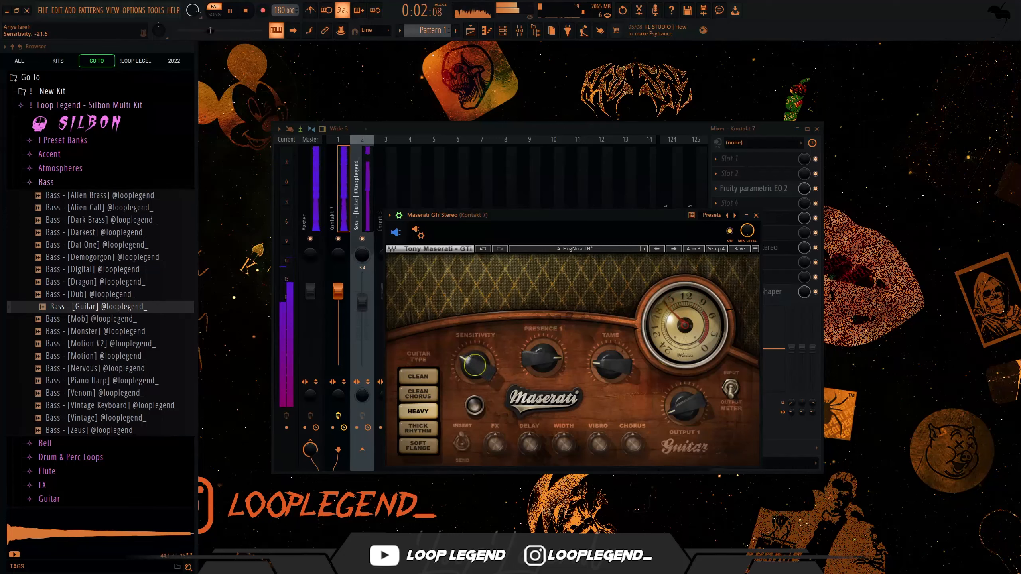
{"action": "left_click_drag", "start_coordinate": [542, 356], "coordinate": [543, 357]}
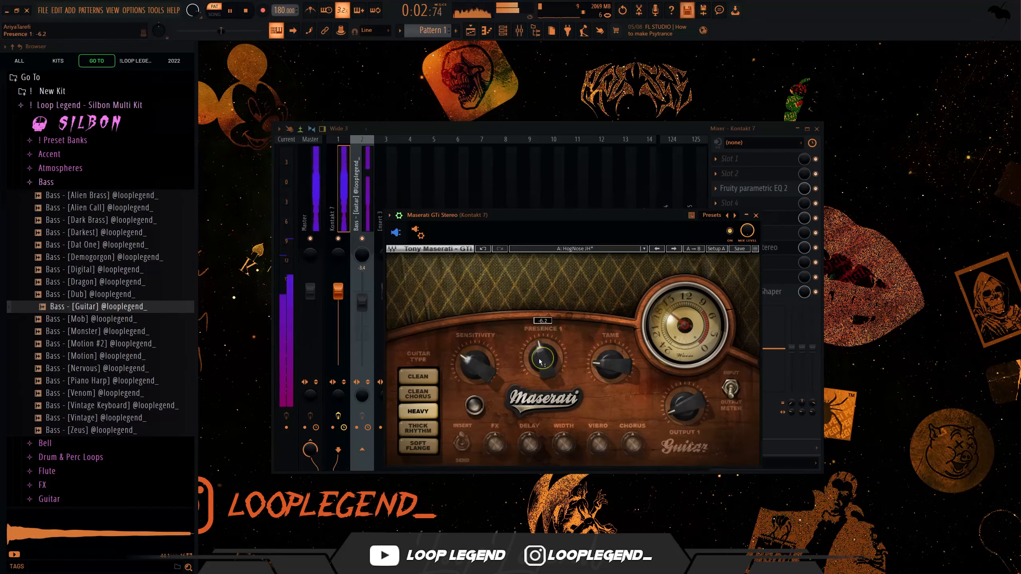
{"action": "left_click", "coordinate": [815, 348]}
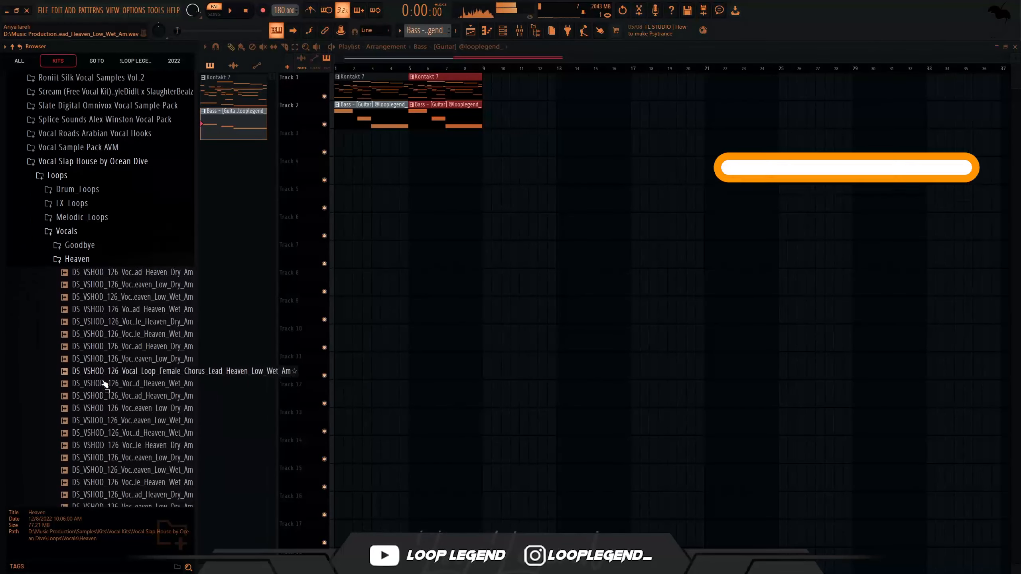
Preview the Heaven vocals and place DS_VSHOD_126_Vocal_Loop_Female_Hook_Lead_Heaven_Low_Dry_Am on playlist track 4 from bar 9.
{"action": "scroll", "coordinate": [103, 382], "scroll_direction": "down", "scroll_amount": 1}
{"action": "left_click", "coordinate": [103, 380]}
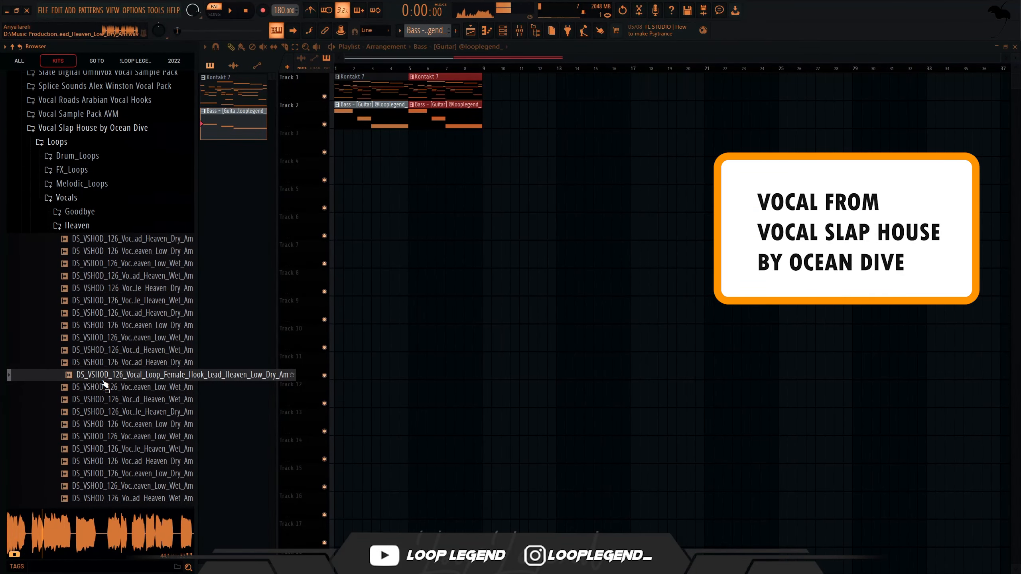
{"action": "left_click_drag", "start_coordinate": [104, 385], "coordinate": [480, 165]}
{"action": "key", "text": "F7"}
{"action": "left_click", "coordinate": [292, 208]}
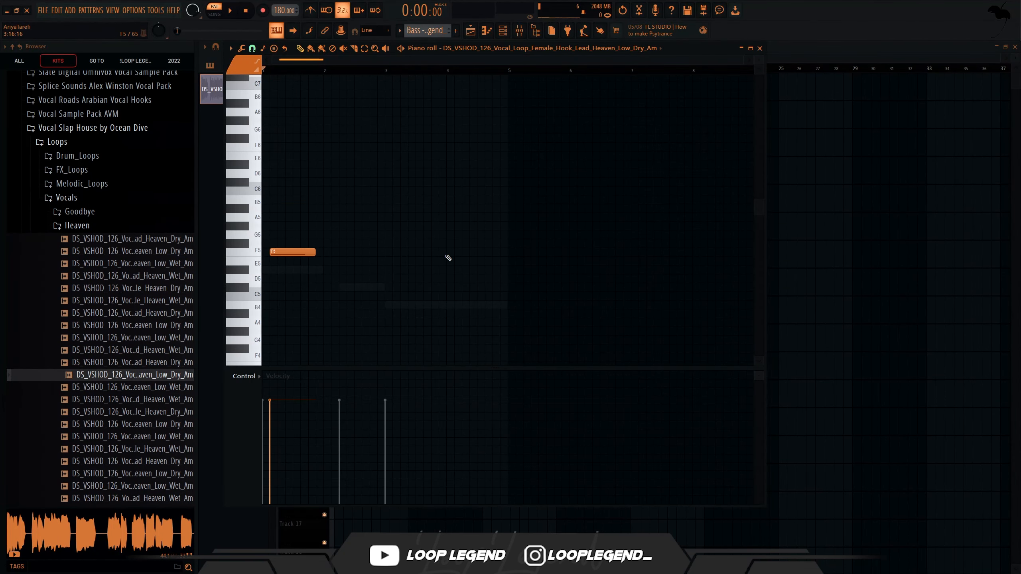
{"action": "key", "text": "ctrl+z"}
{"action": "key", "text": "F7"}
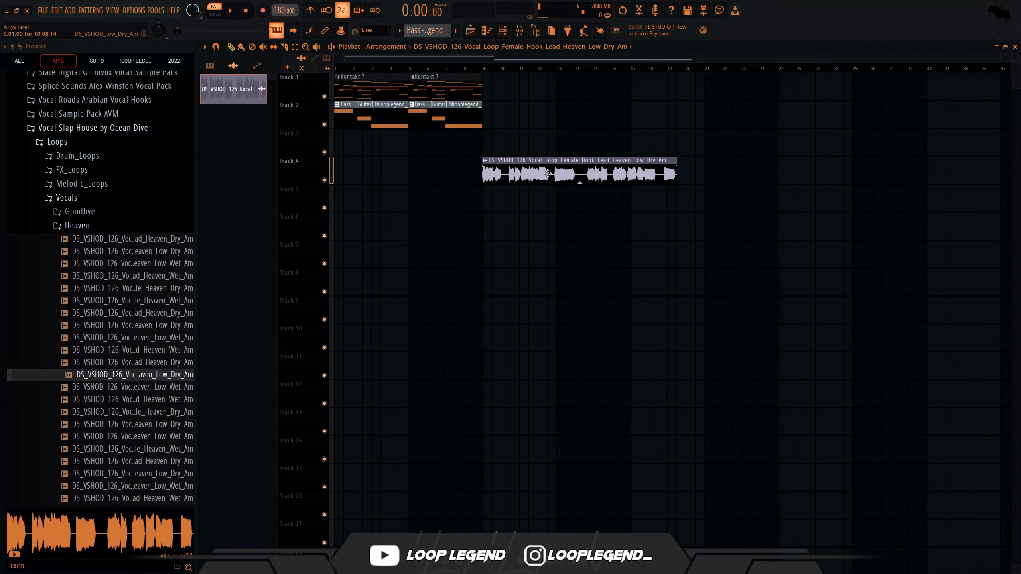
Pitch the lead vocal clip down about 500 cents in Stretch mode and move it to bar 1 on track 4.
{"action": "double_click", "coordinate": [548, 174]}
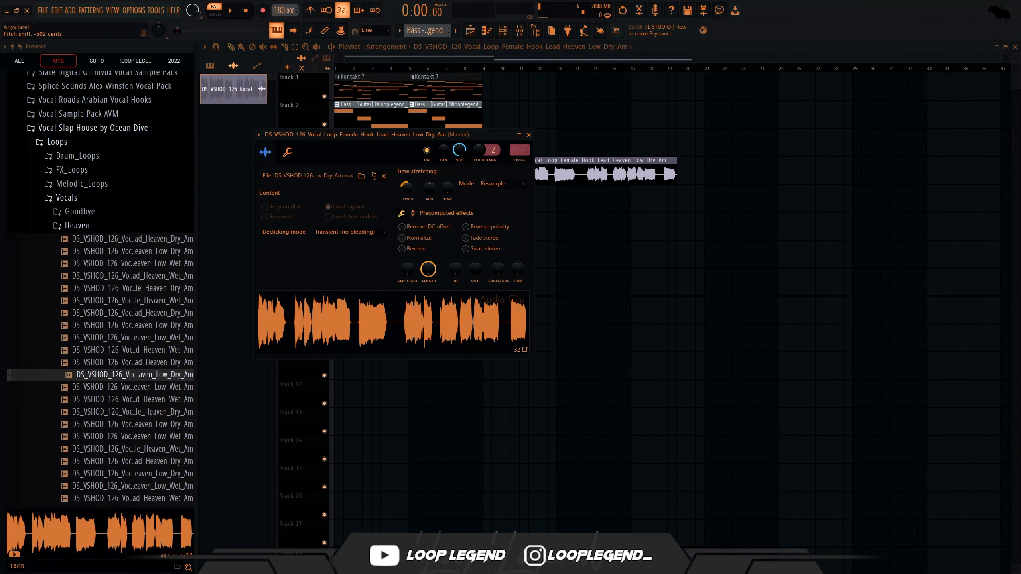
{"action": "left_click", "coordinate": [535, 30]}
{"action": "left_click", "coordinate": [297, 184]}
{"action": "left_click", "coordinate": [300, 211]}
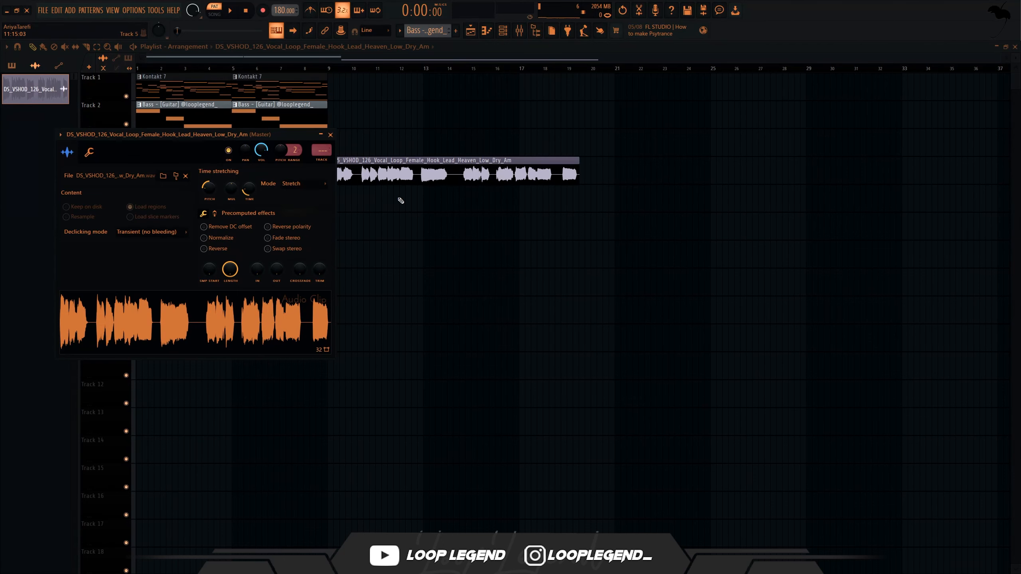
{"action": "left_click_drag", "start_coordinate": [462, 174], "coordinate": [264, 178]}
{"action": "scroll", "coordinate": [264, 179], "scroll_direction": "up", "scroll_amount": 3}
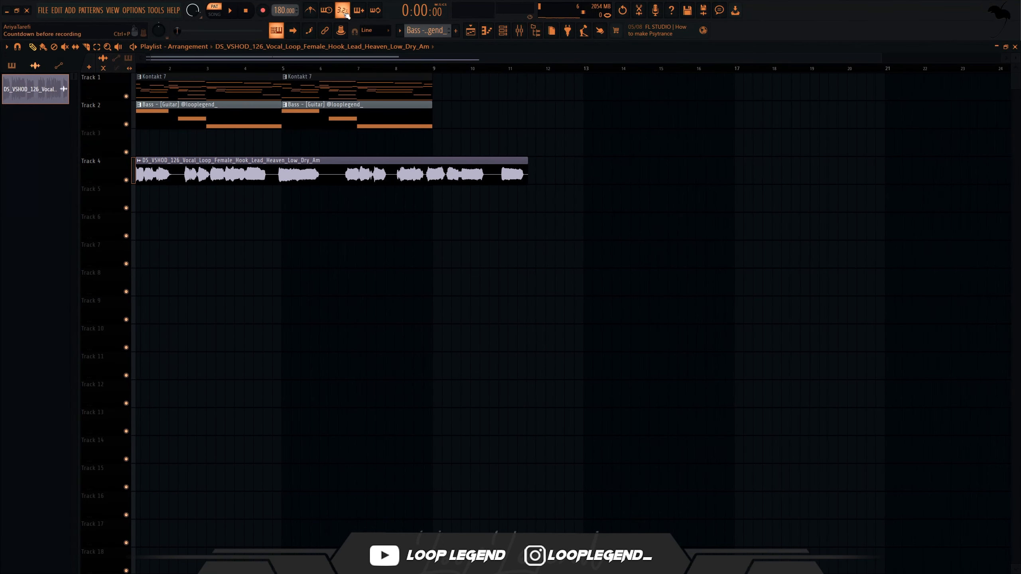
Set the project tempo to 126 BPM and reset the lead vocal's stretch time, using Stretch mode.
{"action": "right_click", "coordinate": [284, 10]}
{"action": "type", "text": "t"}
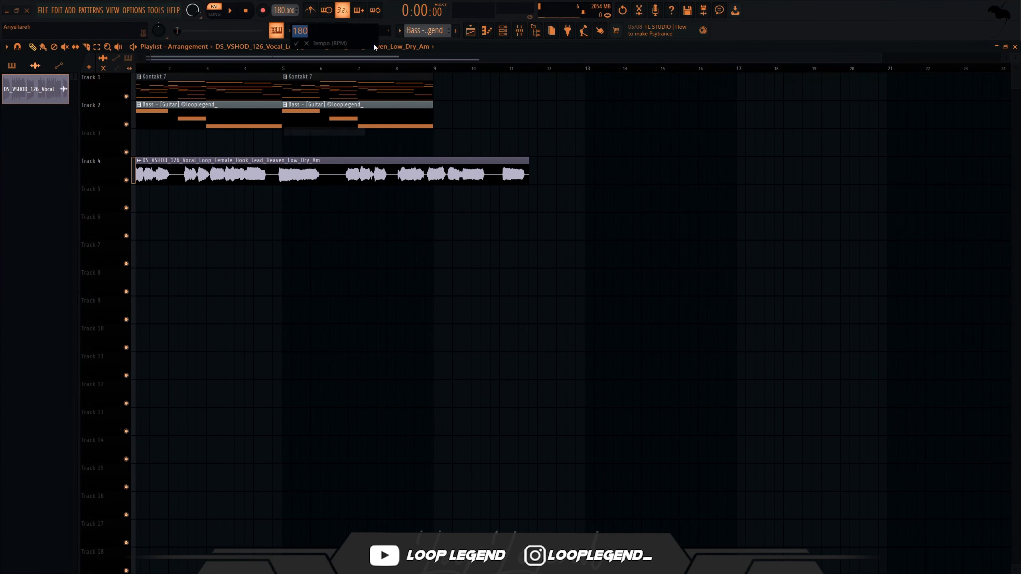
{"action": "type", "text": "126"}
{"action": "key", "text": "Return"}
{"action": "double_click", "coordinate": [333, 180]}
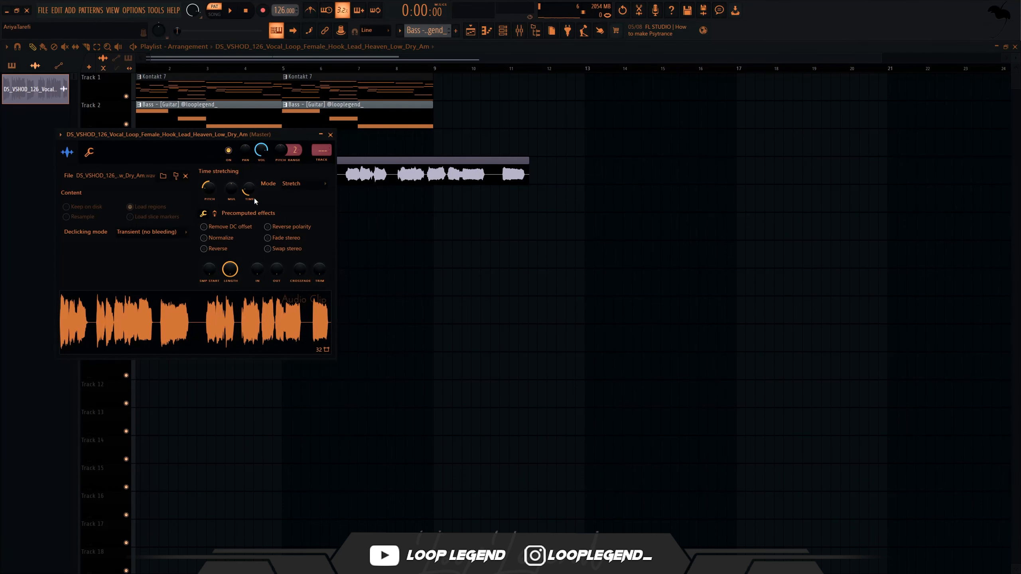
{"action": "right_click", "coordinate": [247, 190]}
{"action": "left_click", "coordinate": [270, 195]}
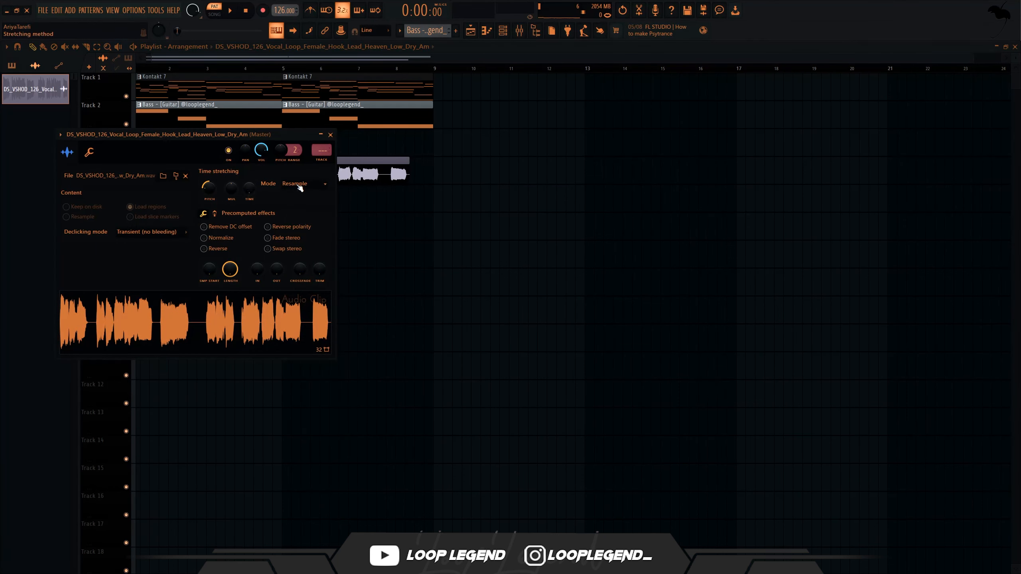
Return the project tempo to 180 BPM with the lead vocal in Stretch mode.
{"action": "right_click", "coordinate": [288, 11]}
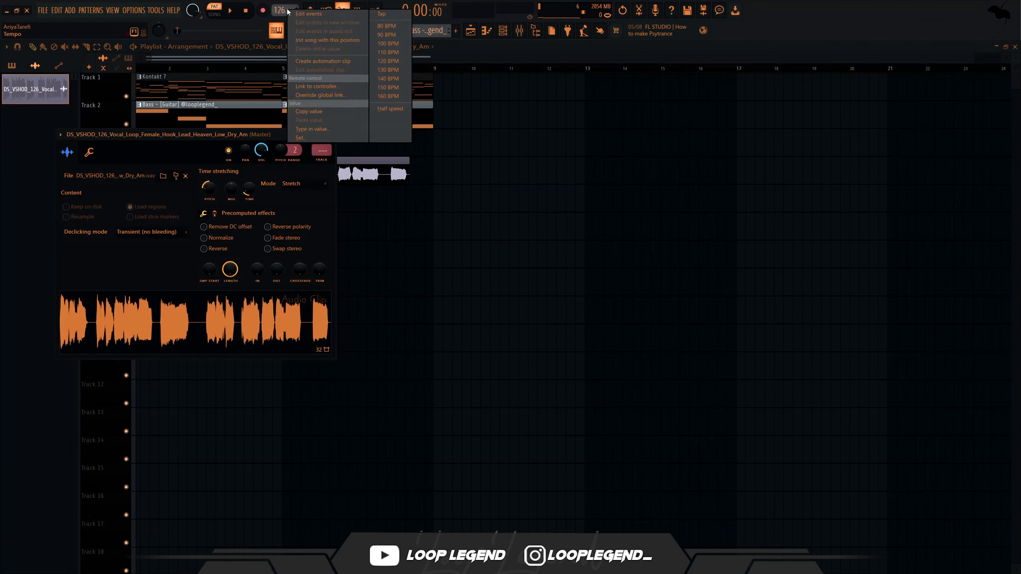
{"action": "type", "text": "t18"}
{"action": "key", "text": "Return"}
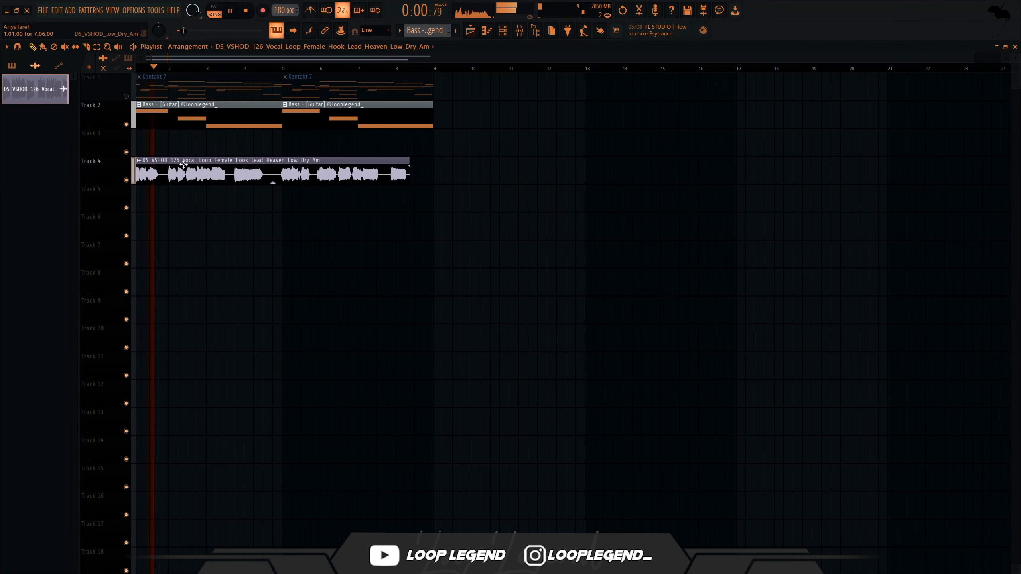
Lower the lead vocal's channel volume to about 35%.
{"action": "double_click", "coordinate": [182, 165]}
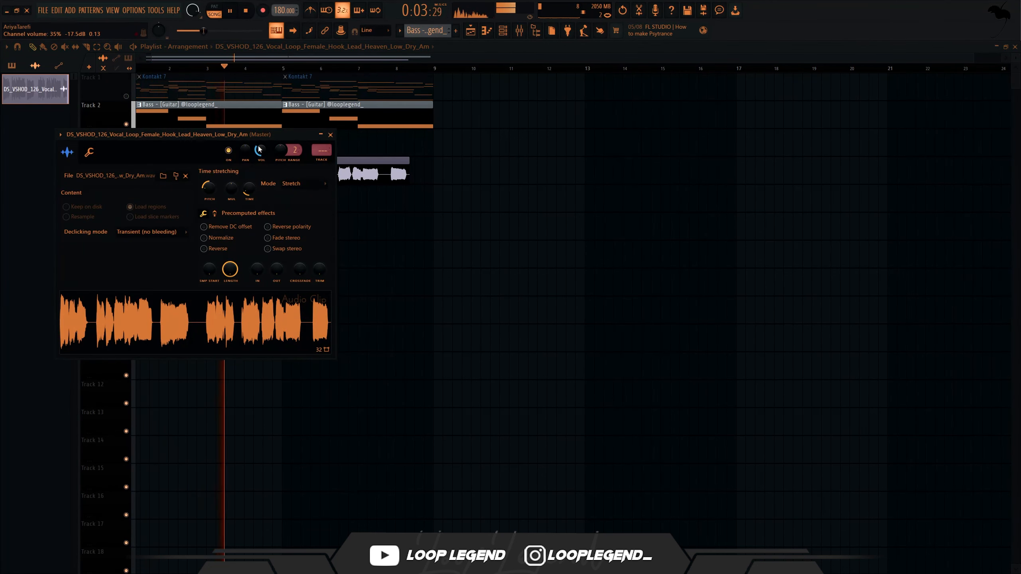
{"action": "key", "text": "Escape"}
{"action": "scroll", "coordinate": [156, 158], "scroll_direction": "up", "scroll_amount": 3}
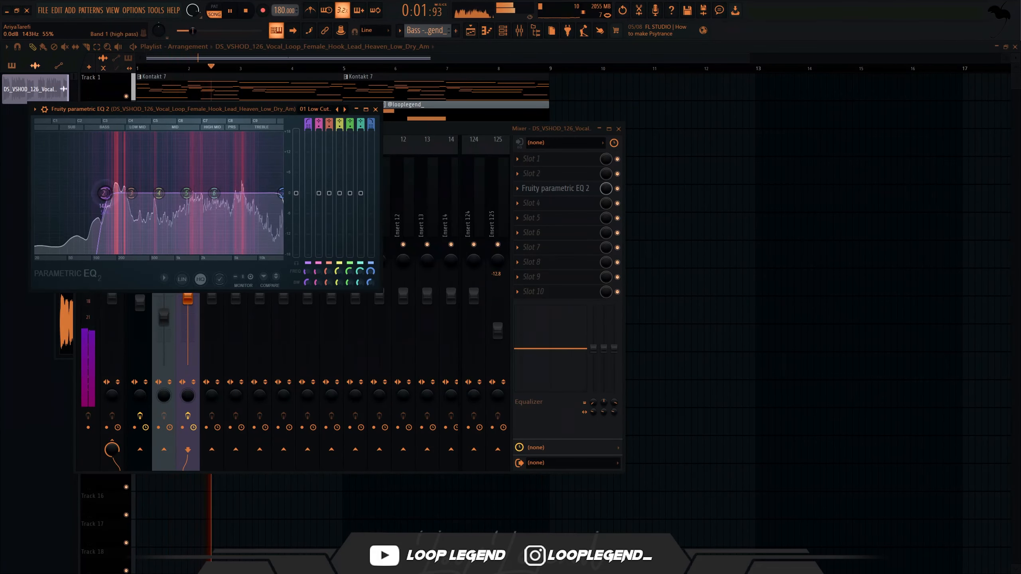
Raise the band 1 high-pass in the lead vocal's Fruity parametric EQ 2 to 333 Hz.
{"action": "left_click_drag", "start_coordinate": [105, 193], "coordinate": [115, 193]}
{"action": "left_click_drag", "start_coordinate": [308, 128], "coordinate": [307, 261]}
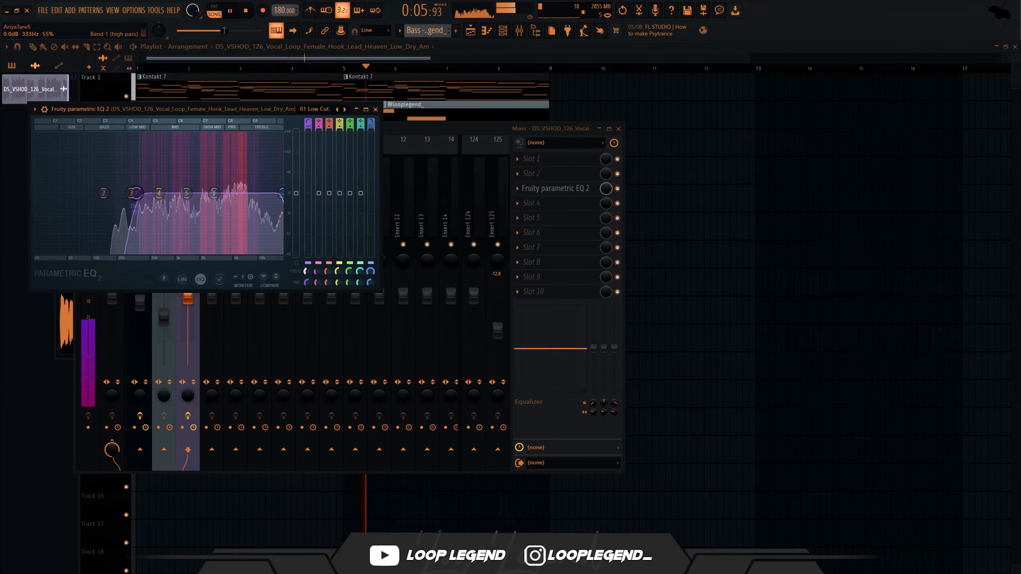
{"action": "key", "text": "Escape"}
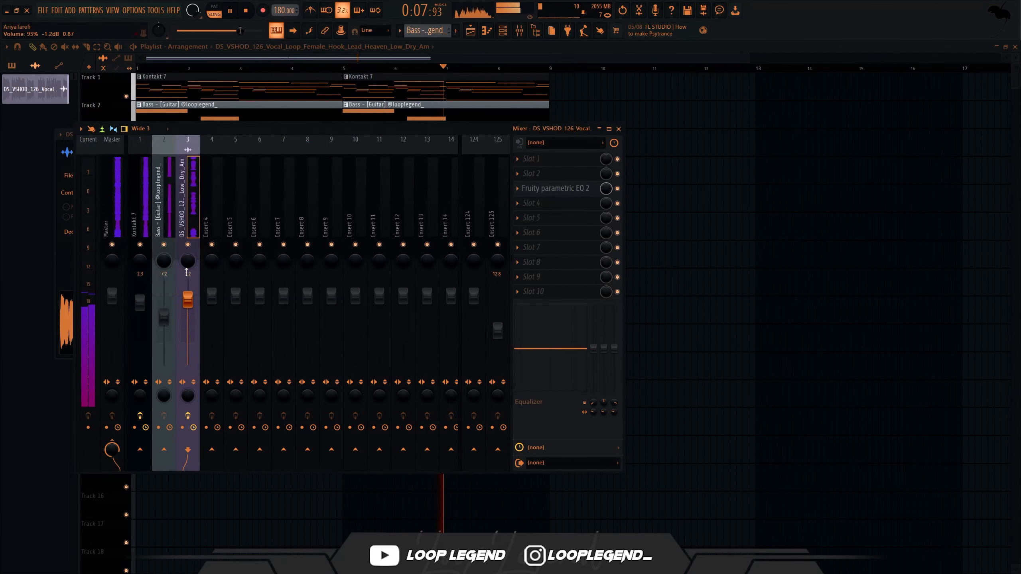
Preview more Heaven vocals and place DS_VSHOD_126_Vocal_Loop_Female_Hook_Second_Double_Heaven_Dry_Am on track 4.
{"action": "left_click", "coordinate": [147, 221]}
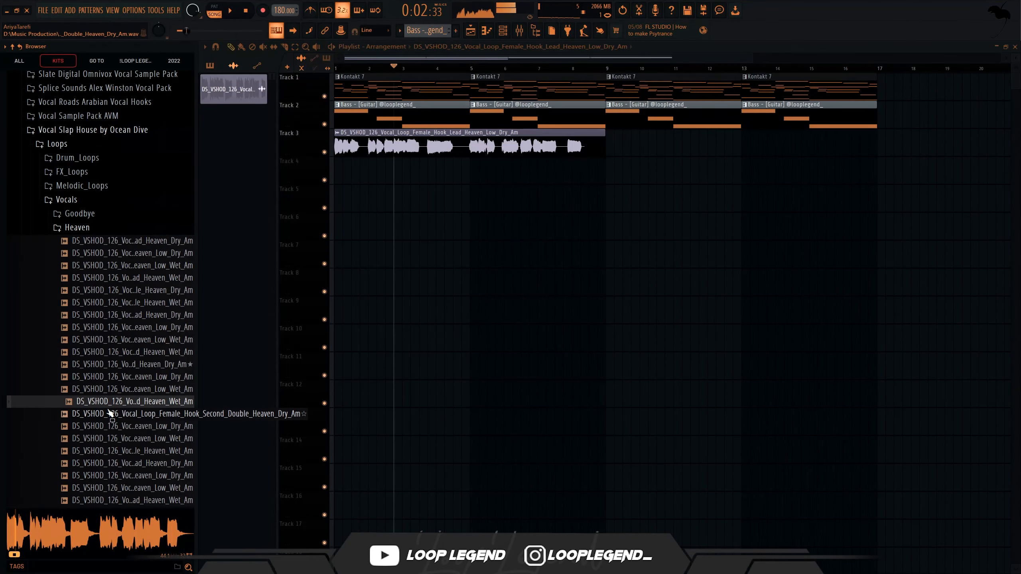
{"action": "left_click", "coordinate": [112, 416]}
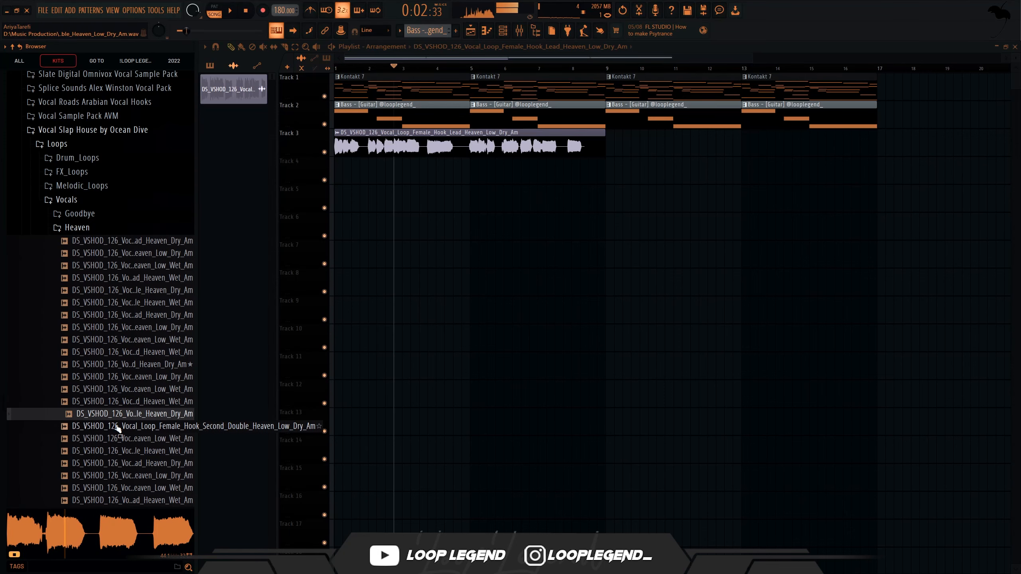
{"action": "left_click_drag", "start_coordinate": [122, 417], "coordinate": [305, 179]}
Set the project tempo to 126 BPM and the double vocal's stretching mode to Stretch.
{"action": "left_click", "coordinate": [318, 132]}
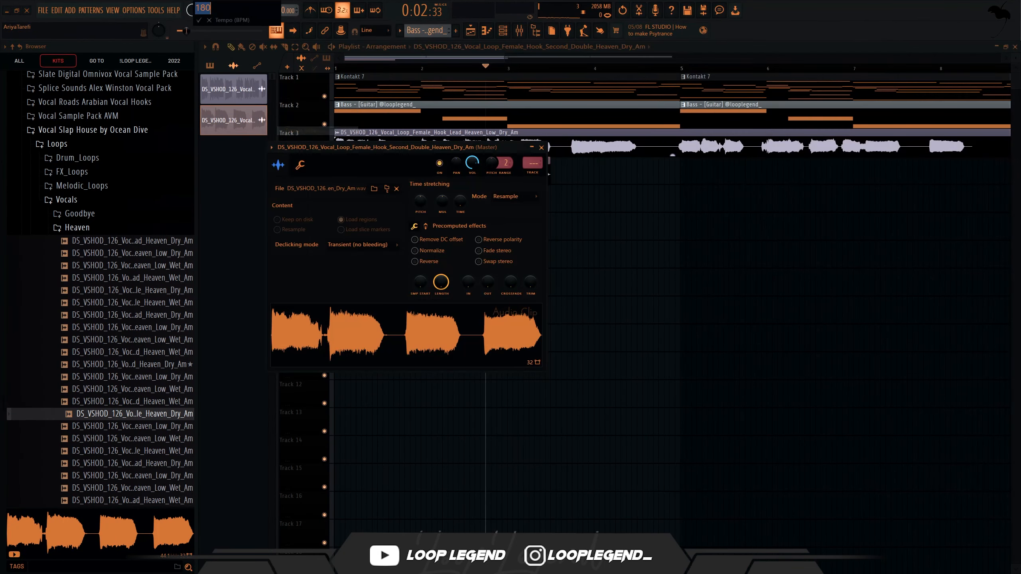
{"action": "type", "text": "12"}
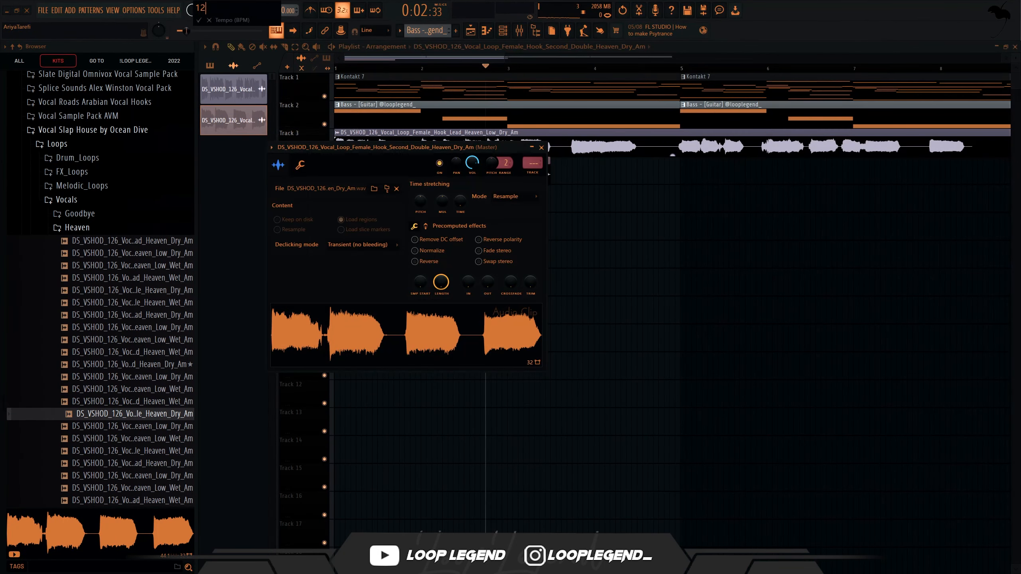
{"action": "type", "text": "6"}
{"action": "key", "text": "Return"}
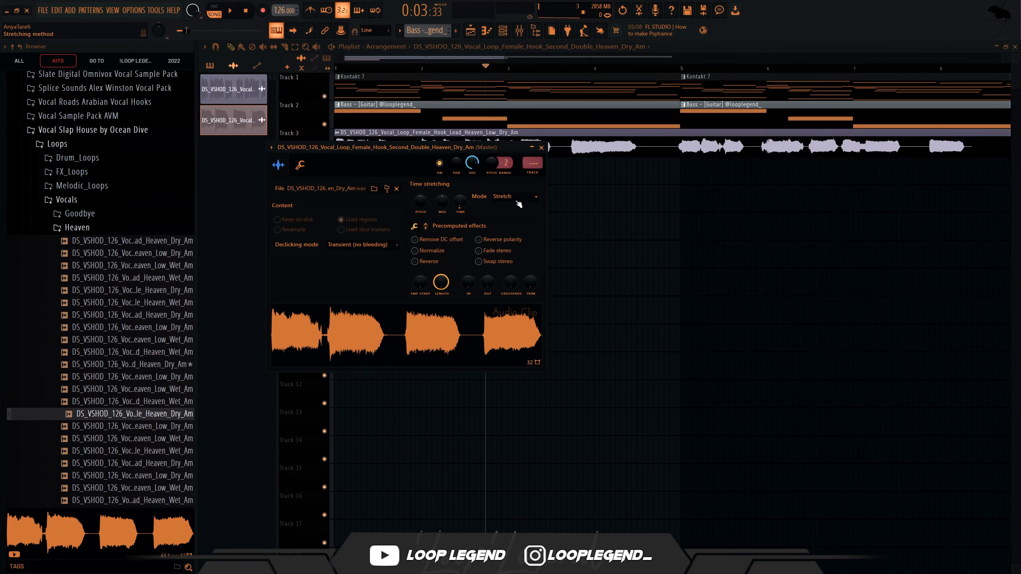
Return the project tempo to 180 BPM and pitch the double vocal down about 600 cents.
{"action": "right_click", "coordinate": [294, 16]}
{"action": "key", "text": "Escape"}
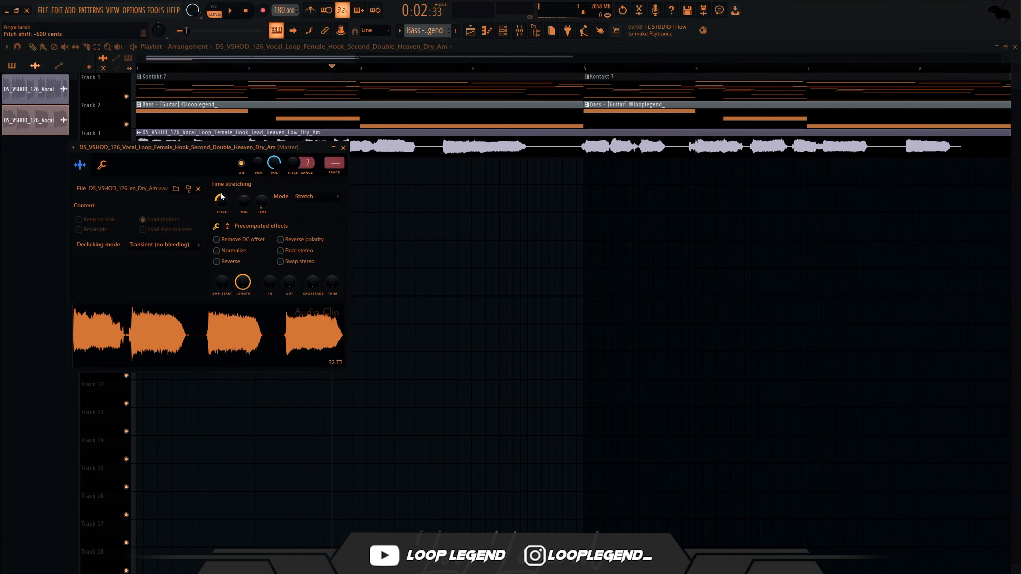
{"action": "key", "text": "Escape"}
Move the double vocal clip on track 4 to just after the start of bar 2 and audition it with track 3 muted.
{"action": "left_click_drag", "start_coordinate": [234, 181], "coordinate": [352, 181]}
{"action": "key", "text": "space"}
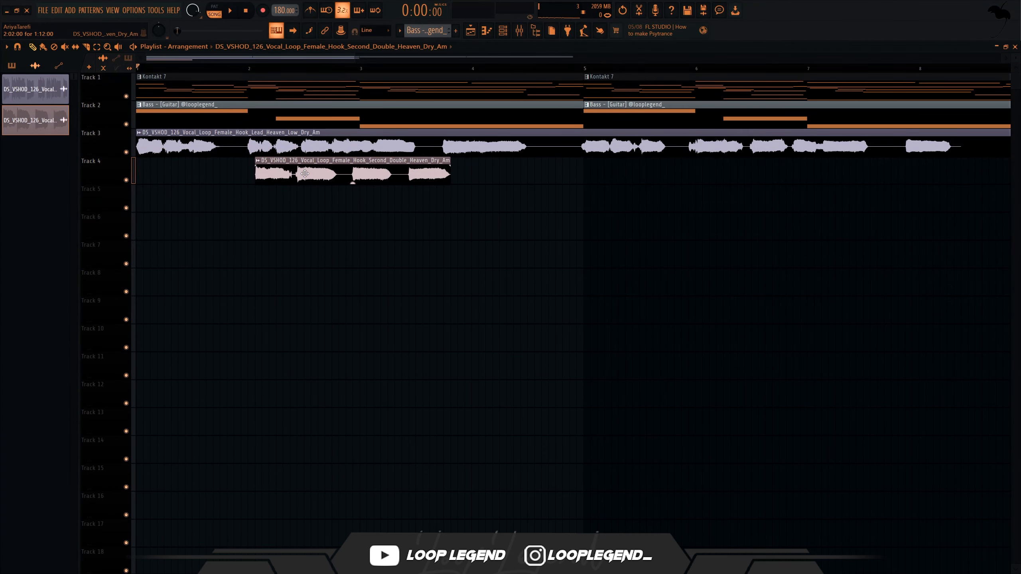
{"action": "left_click", "coordinate": [126, 152]}
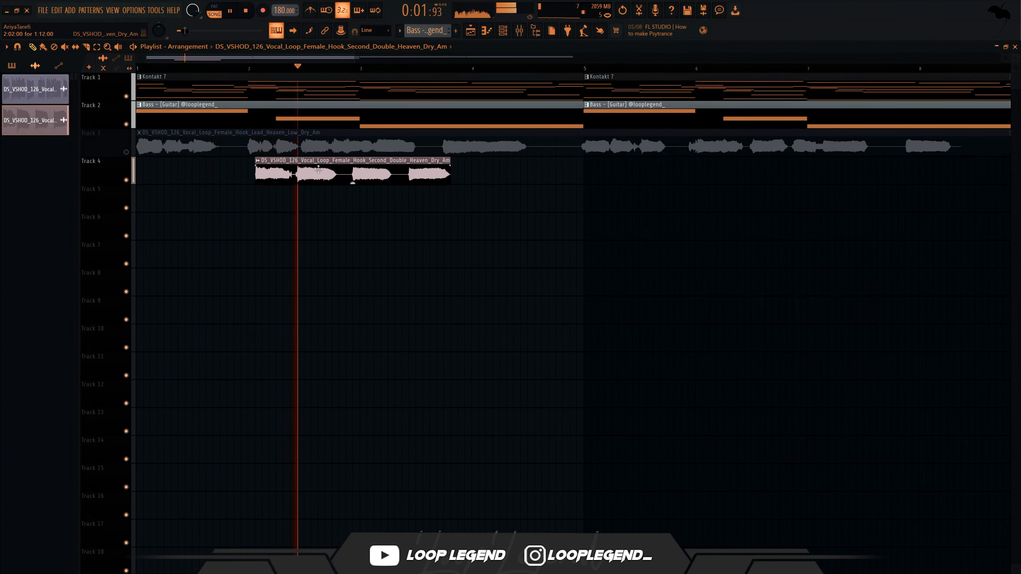
{"action": "key", "text": "space"}
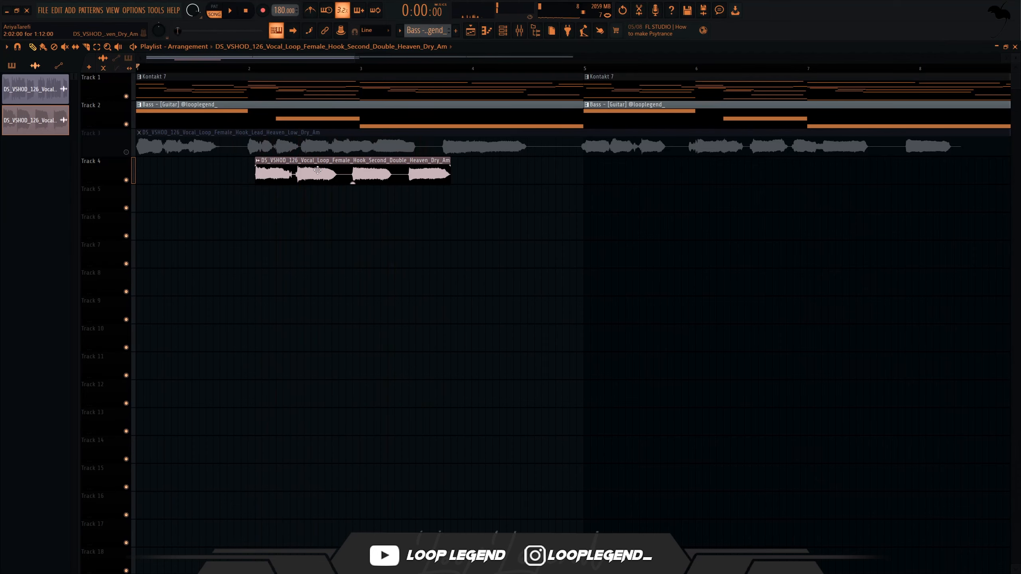
Slice the double vocal clip after its second phrase, move the rear piece to 2:16:04 and play back the result.
{"action": "key", "text": "c"}
{"action": "scroll", "coordinate": [322, 177], "scroll_direction": "up", "scroll_amount": 5}
{"action": "scroll", "coordinate": [451, 184], "scroll_direction": "down", "scroll_amount": 2}
{"action": "scroll", "coordinate": [450, 183], "scroll_direction": "up", "scroll_amount": 2}
{"action": "key", "text": "space"}
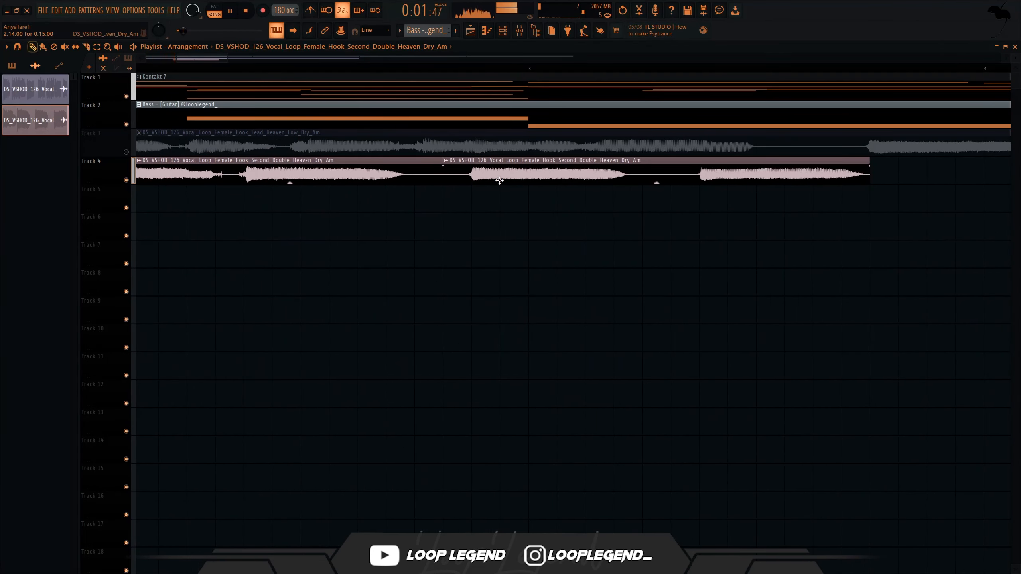
{"action": "left_click_drag", "start_coordinate": [499, 181], "coordinate": [567, 177]}
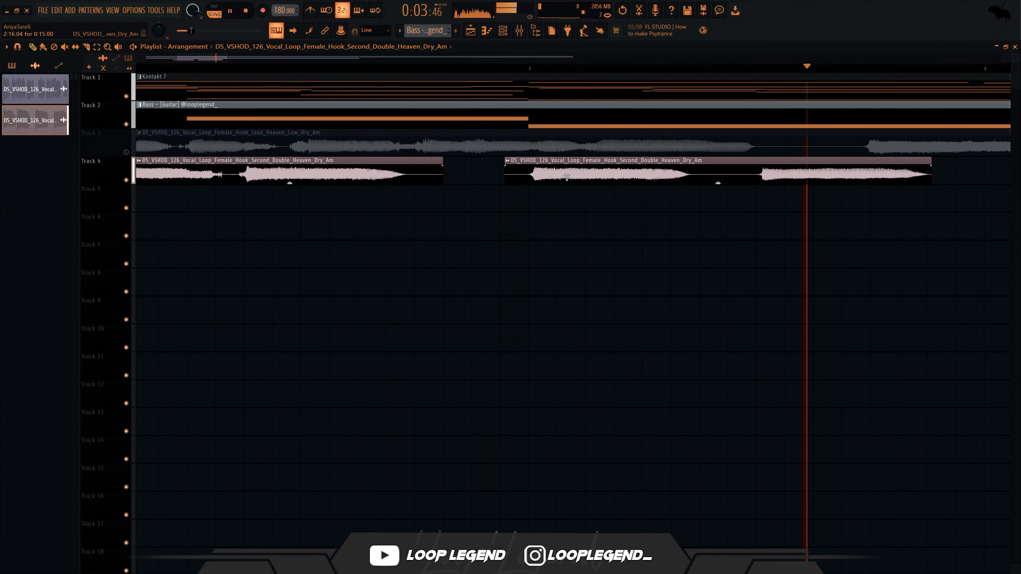
{"action": "scroll", "coordinate": [567, 177], "scroll_direction": "down", "scroll_amount": 3, "text": "ctrl"}
{"action": "key", "text": "space"}
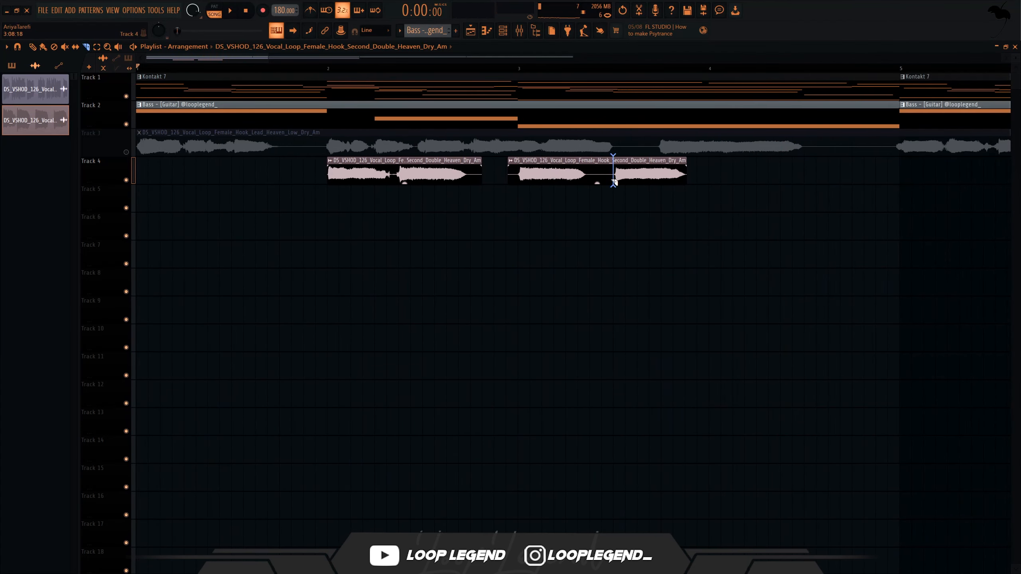
Preview the low Heaven verse vocals and place the Verse Lead Heaven Low Dry loop on track 7 from bar 1.
{"action": "left_click", "coordinate": [133, 396]}
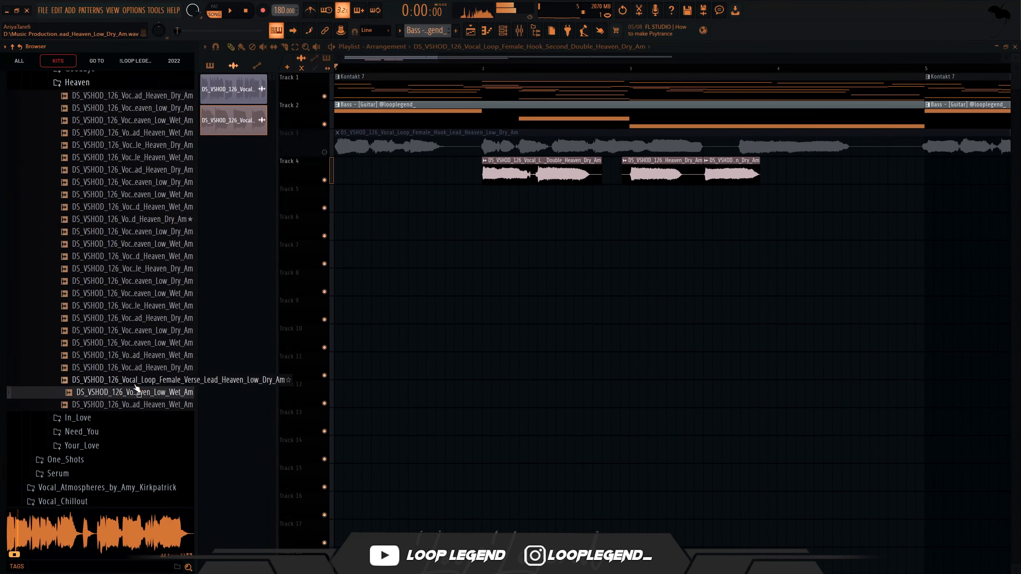
{"action": "left_click", "coordinate": [135, 384]}
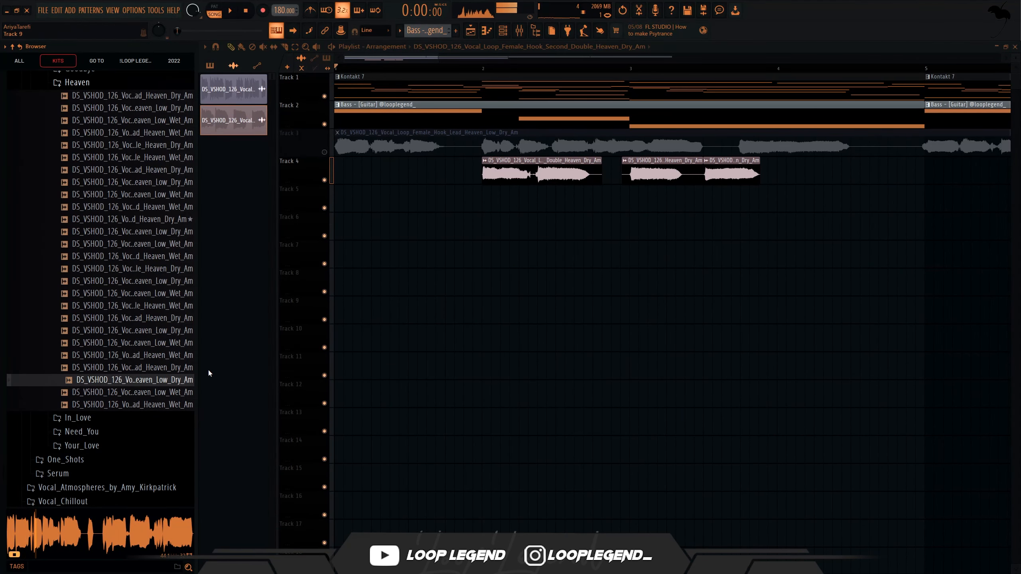
{"action": "left_click_drag", "start_coordinate": [170, 384], "coordinate": [386, 219]}
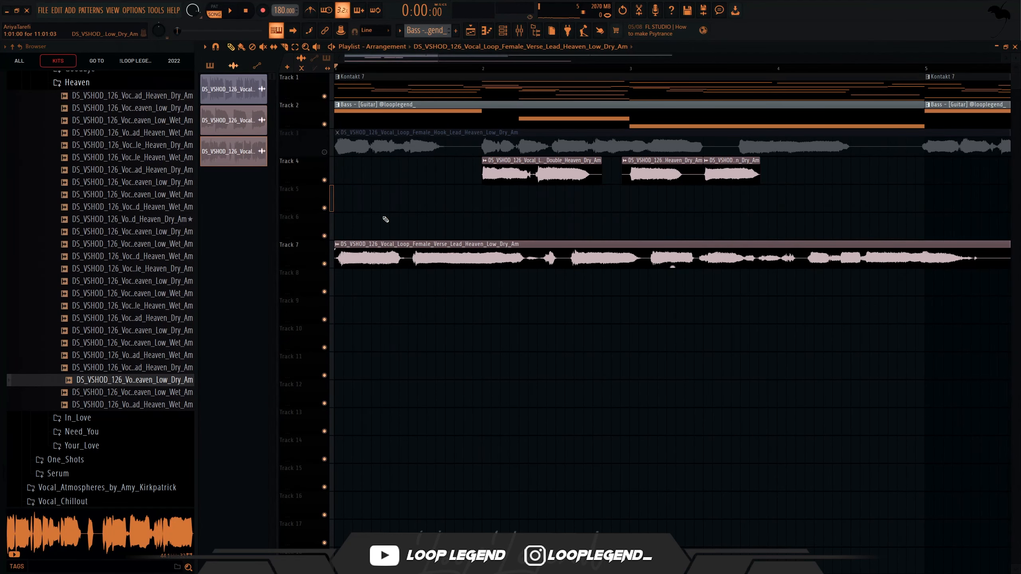
{"action": "left_click", "coordinate": [542, 28]}
Set the project tempo to 126 BPM and the verse lead vocal's stretching mode to Stretch.
{"action": "right_click", "coordinate": [292, 14]}
{"action": "type", "text": "t12"}
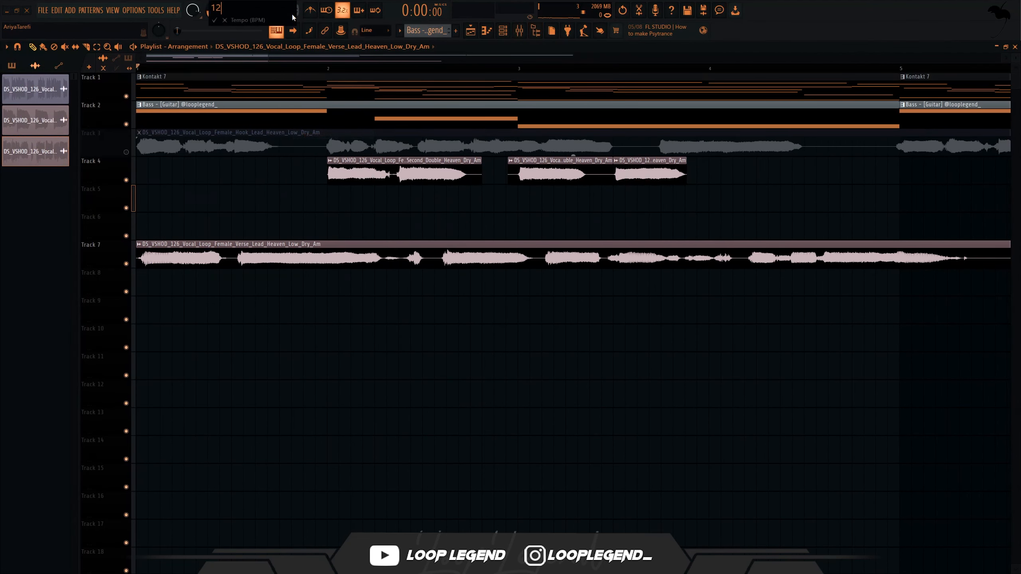
{"action": "type", "text": "6"}
{"action": "key", "text": "Return"}
{"action": "double_click", "coordinate": [284, 244]}
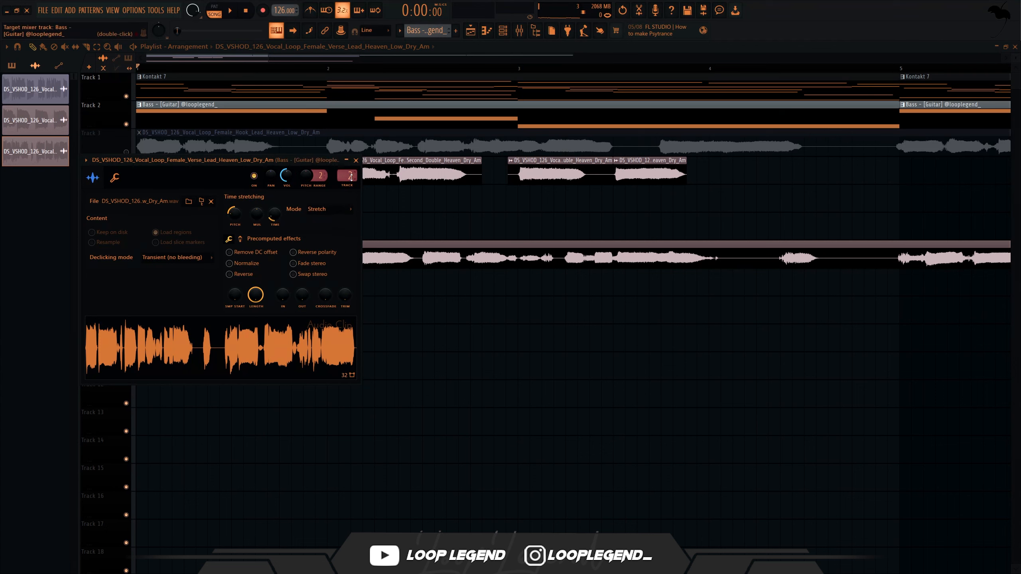
Route the verse lead vocal to mixer track 3 and return the project tempo to 180 BPM.
{"action": "right_click", "coordinate": [290, 9]}
{"action": "type", "text": "t180"}
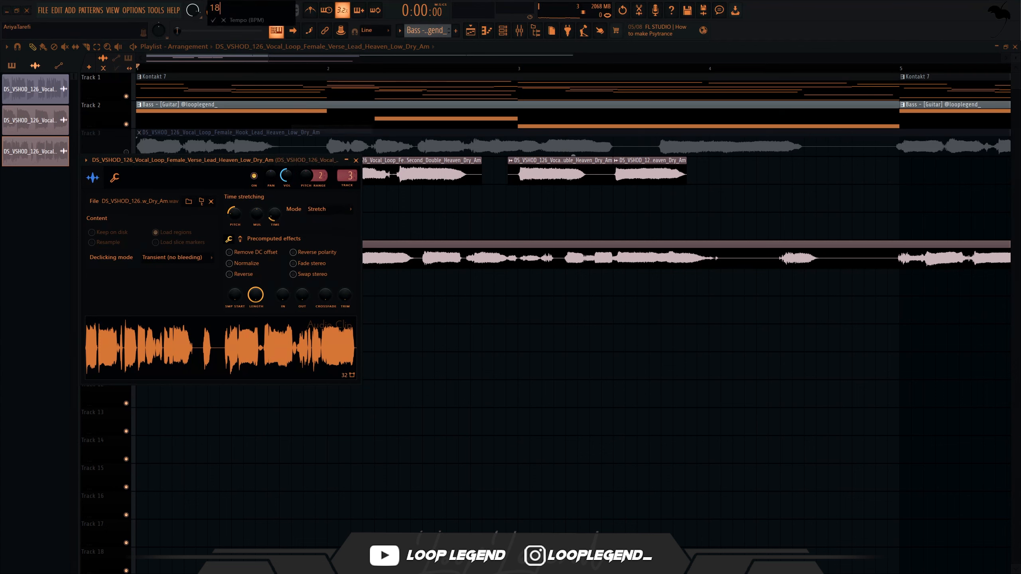
{"action": "key", "text": "Return"}
{"action": "key", "text": "Escape"}
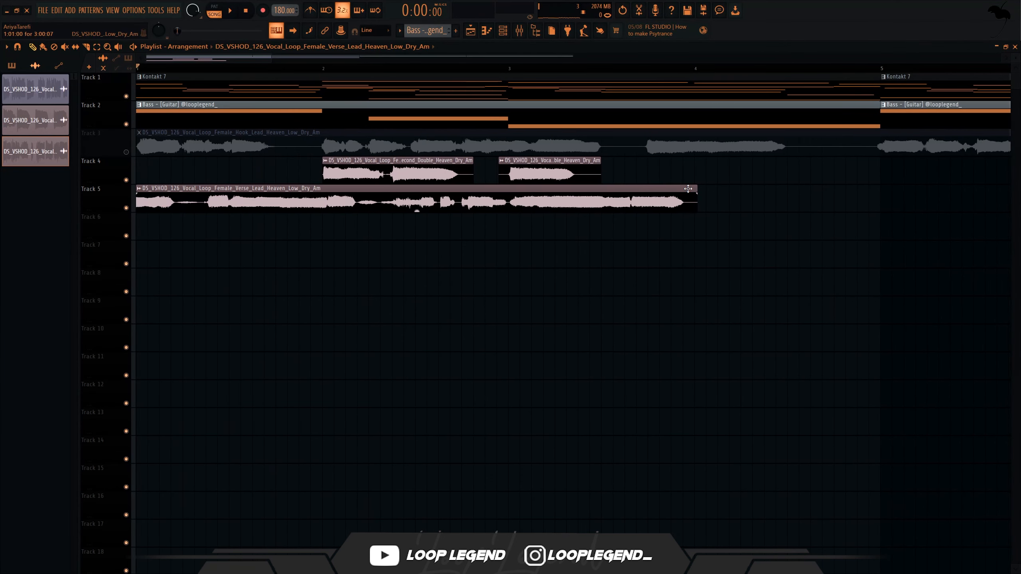
Trim the verse vocal clip on track 5 to a short phrase, move it to 3:09:00 and play it back.
{"action": "left_click_drag", "start_coordinate": [692, 189], "coordinate": [267, 219]}
{"action": "left_click_drag", "start_coordinate": [203, 207], "coordinate": [668, 210]}
{"action": "key", "text": "space"}
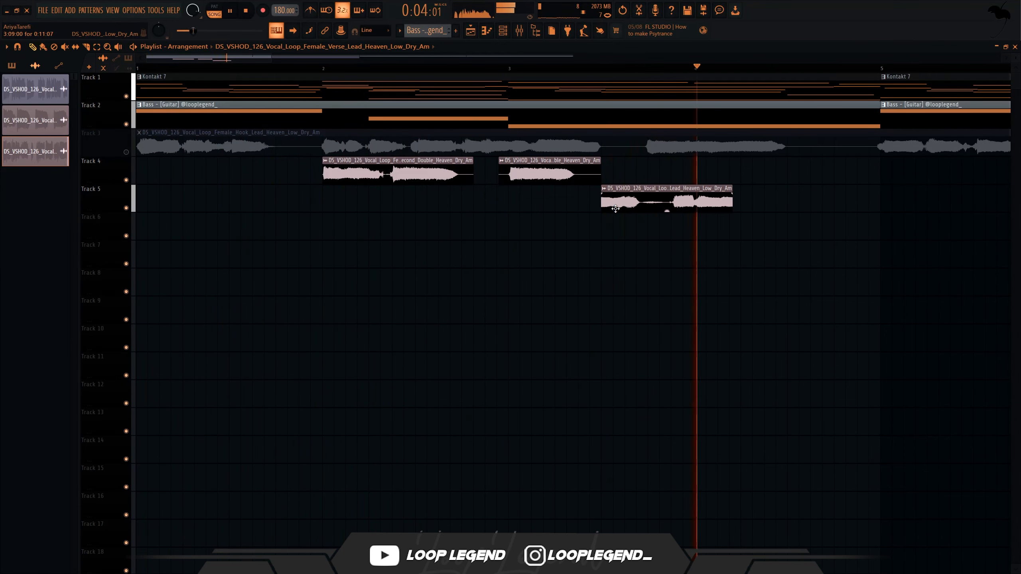
{"action": "key", "text": "space"}
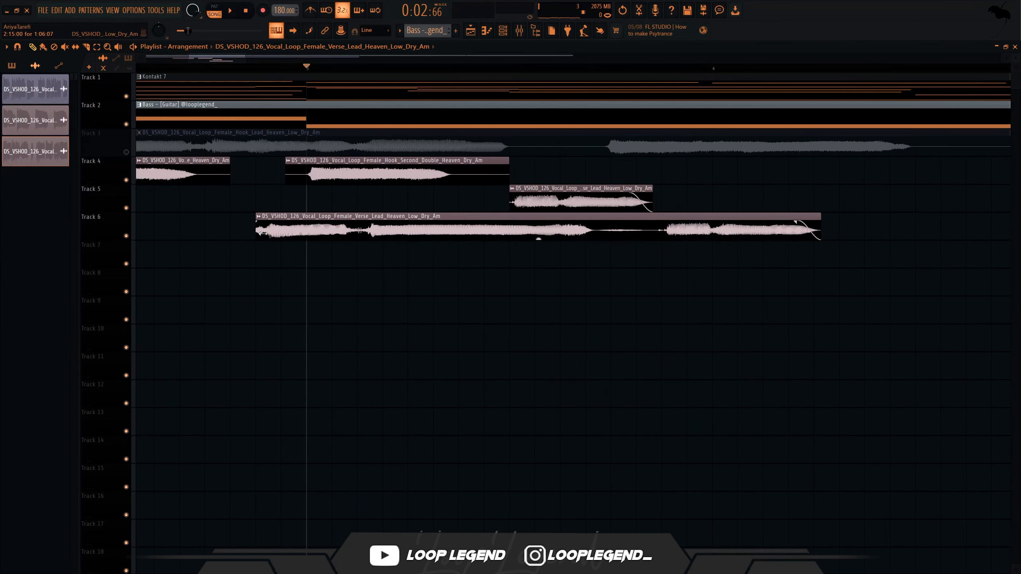
Extend the start of the track 6 verse vocal piece to an earlier phrase and audition it behind the track 5 piece.
{"action": "left_click_drag", "start_coordinate": [262, 234], "coordinate": [722, 228]}
{"action": "key", "text": "space"}
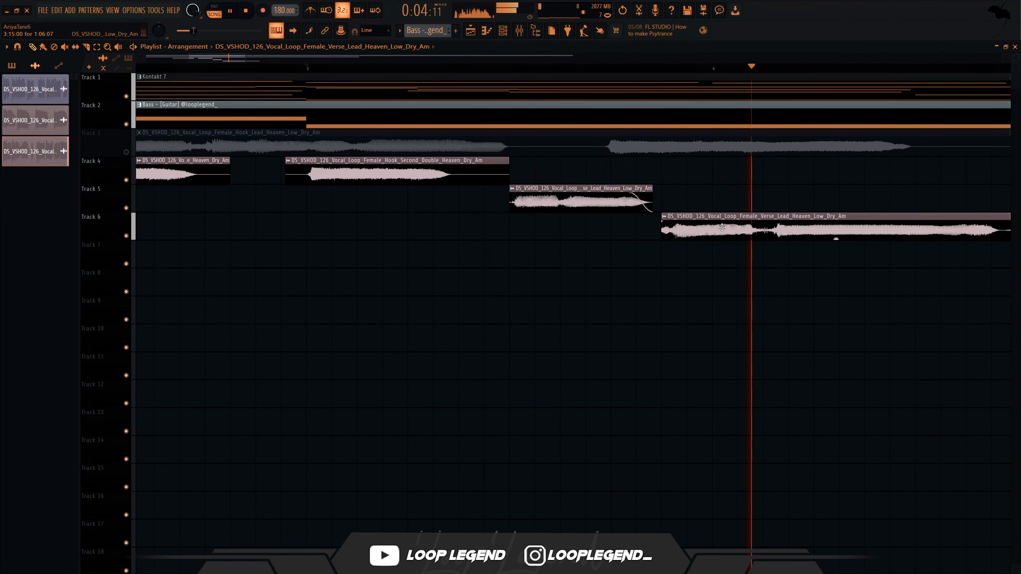
{"action": "key", "text": "space"}
{"action": "left_click_drag", "start_coordinate": [663, 231], "coordinate": [282, 234]}
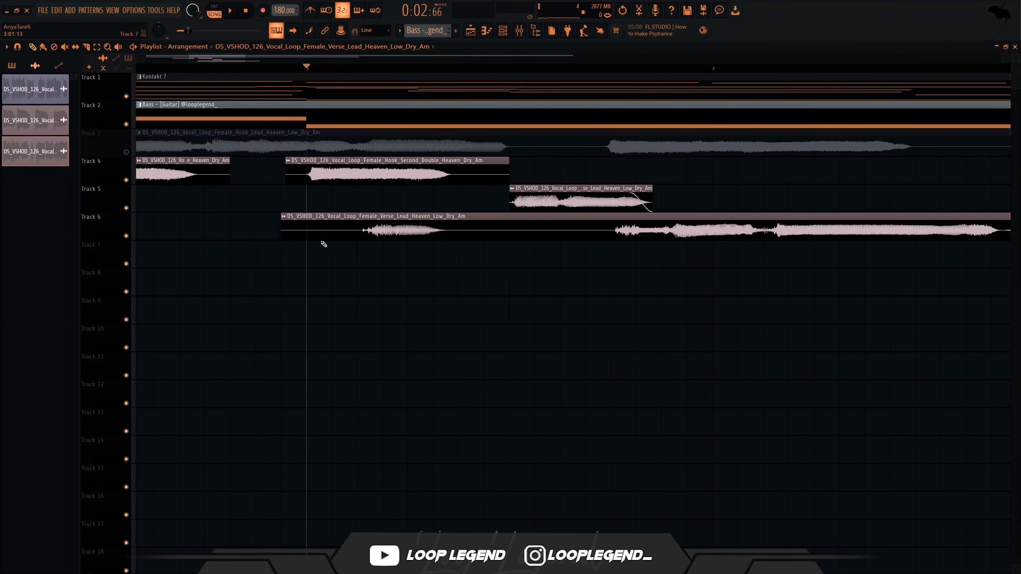
{"action": "left_click_drag", "start_coordinate": [377, 218], "coordinate": [679, 225]}
{"action": "key", "text": "space"}
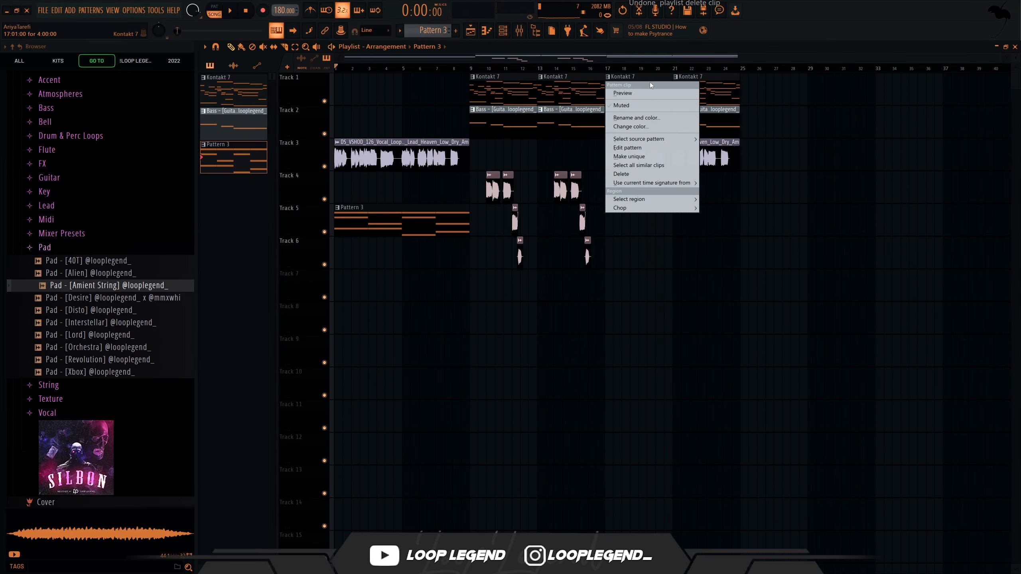
Use a unique copy of the Kontakt 7 melody at bars 17 and 21 and delete its notes above G#6.
{"action": "left_click", "coordinate": [683, 91]}
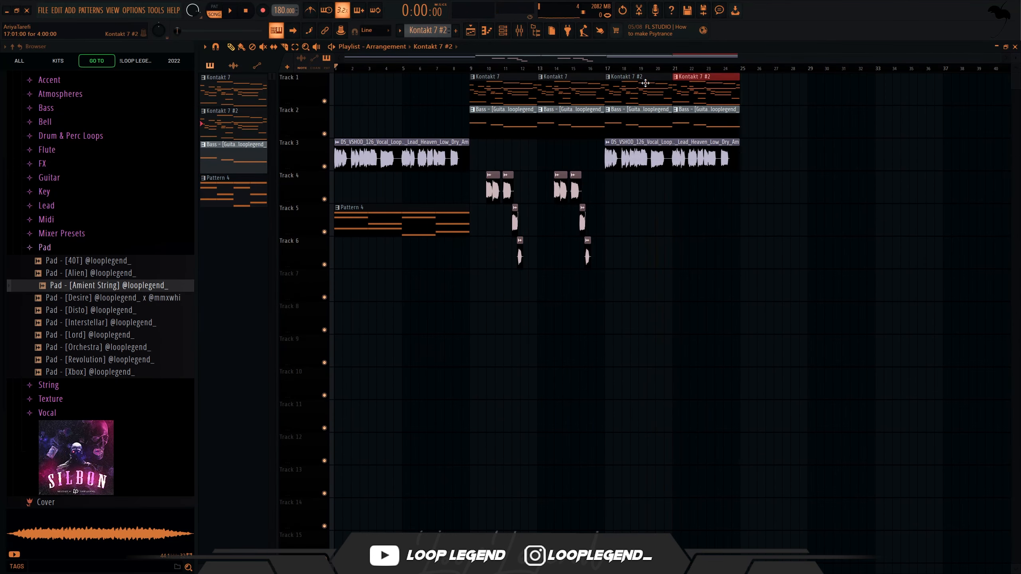
{"action": "double_click", "coordinate": [683, 92]}
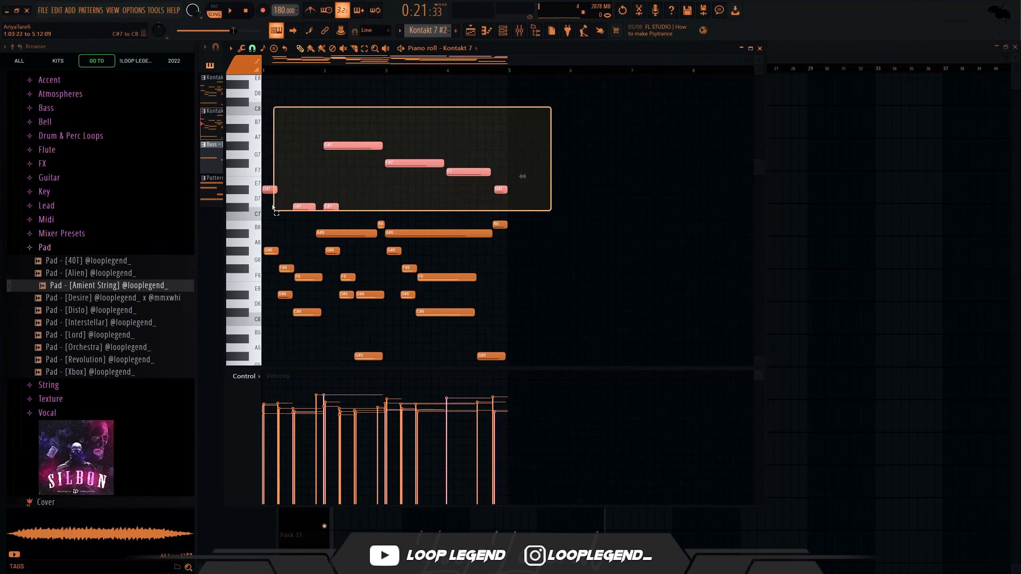
{"action": "key", "text": "Delete"}
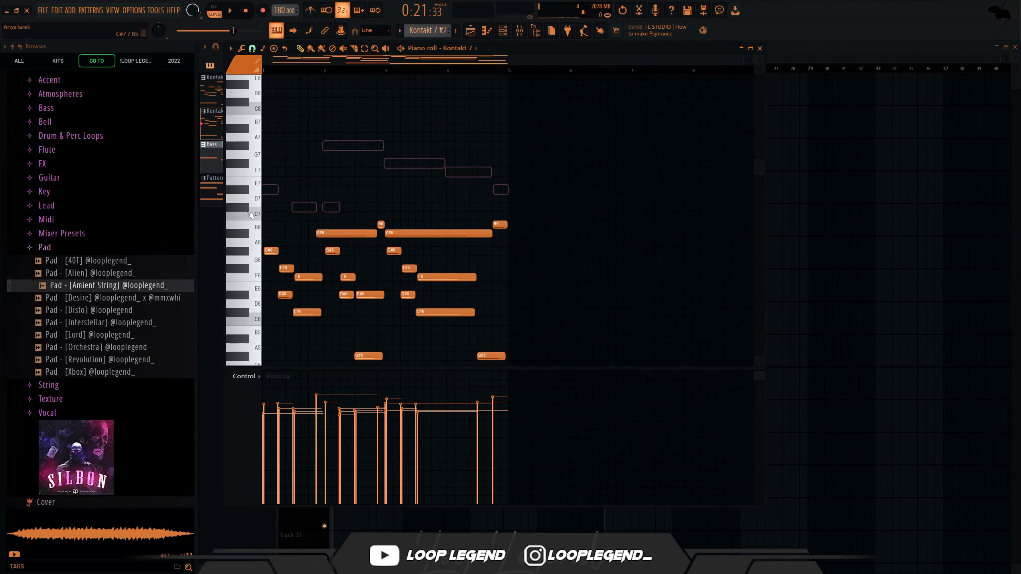
{"action": "left_click_drag", "start_coordinate": [521, 169], "coordinate": [329, 235]}
{"action": "key", "text": "Delete"}
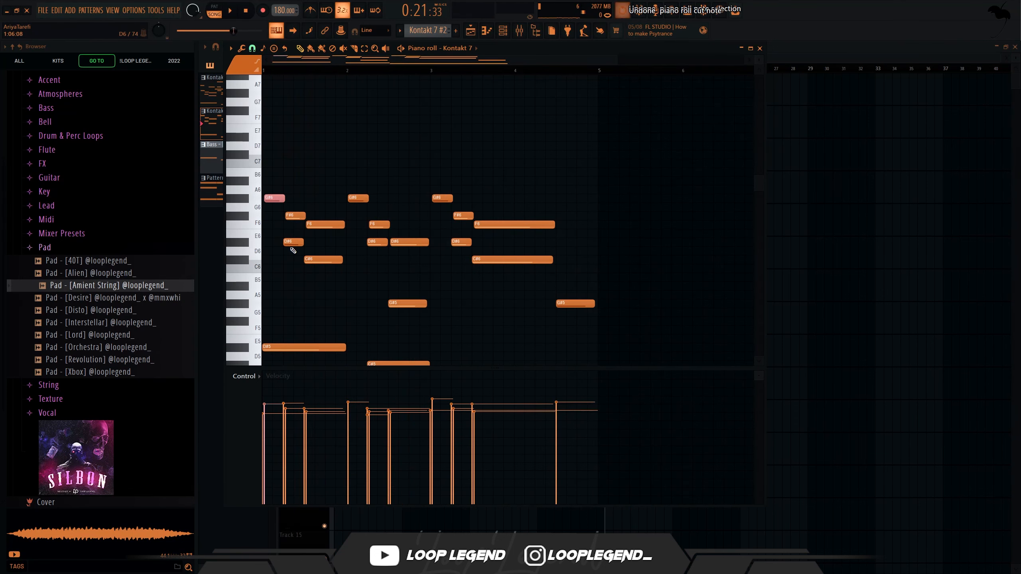
Thin out the copied melody by deleting the short inner notes in bars 1 to 3, lengthening the G#6 notes and checking it by playback.
{"action": "right_click", "coordinate": [294, 242]}
{"action": "right_click", "coordinate": [295, 216]}
{"action": "key", "text": "space"}
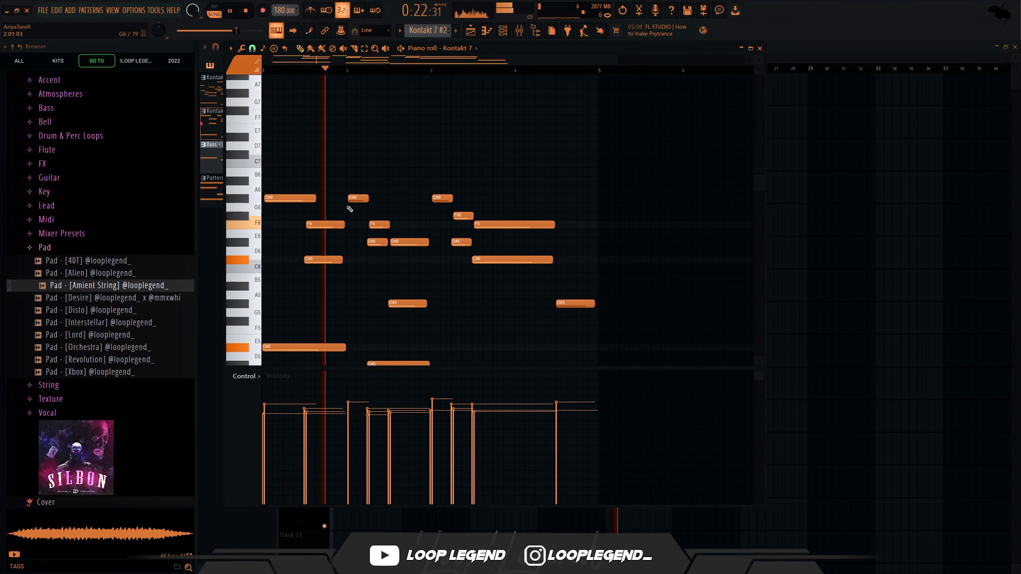
{"action": "right_click", "coordinate": [371, 225]}
{"action": "key", "text": "space"}
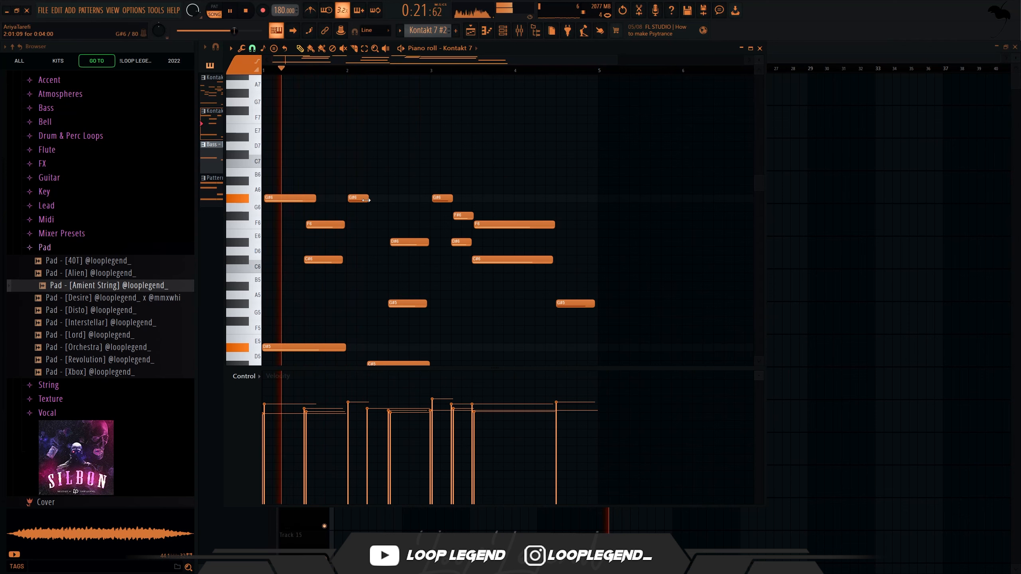
{"action": "left_click_drag", "start_coordinate": [366, 200], "coordinate": [484, 210]}
{"action": "right_click", "coordinate": [454, 215]}
{"action": "right_click", "coordinate": [461, 241]}
{"action": "scroll", "coordinate": [478, 212], "scroll_direction": "down", "scroll_amount": 3}
{"action": "scroll", "coordinate": [469, 229], "scroll_direction": "down", "scroll_amount": 2}
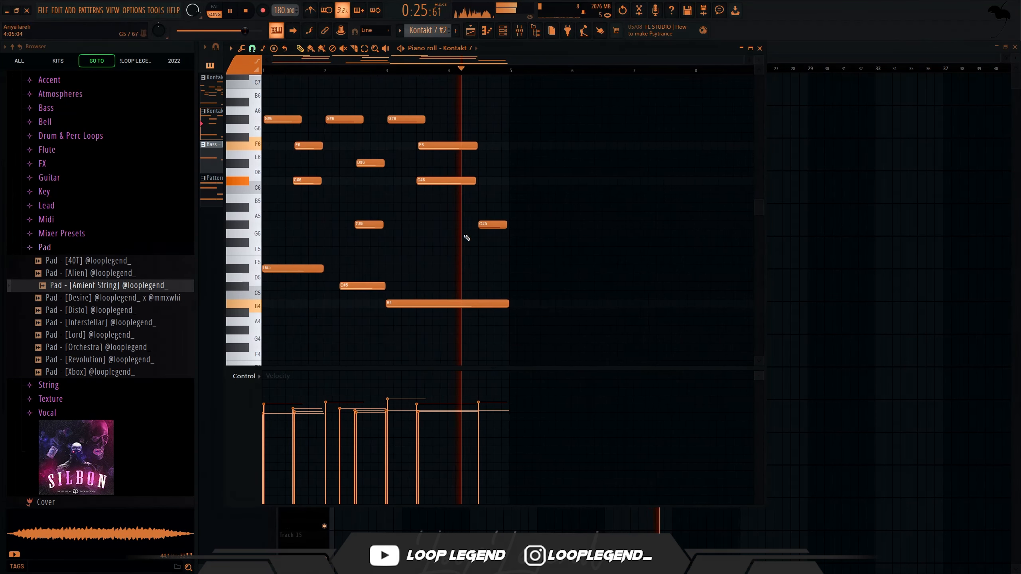
{"action": "scroll", "coordinate": [488, 236], "scroll_direction": "down", "scroll_amount": 1}
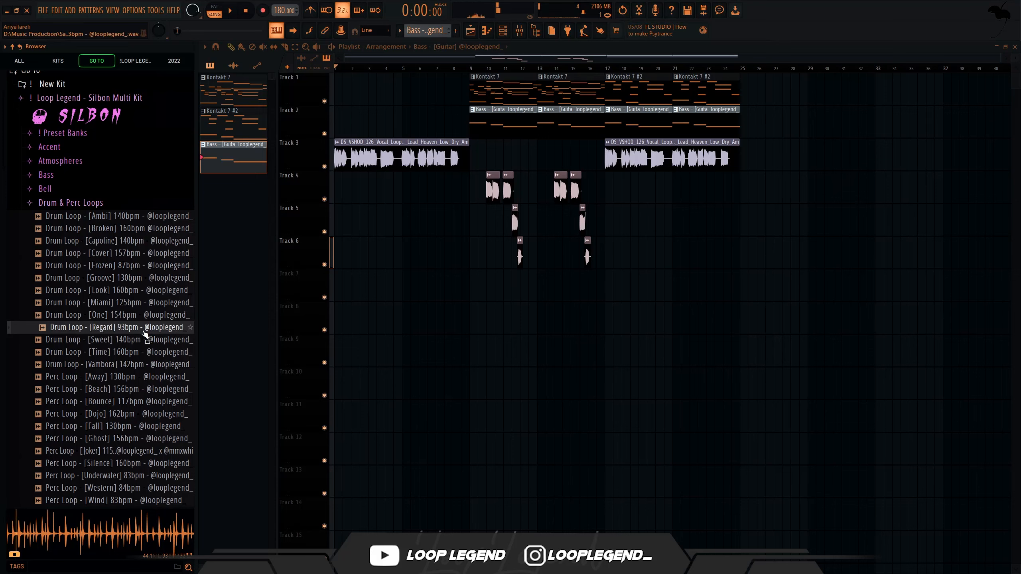
Place the [Sweet] 140bpm drum loop on track 8 and filter it with the Low Cut + High Cut EQ preset, low cut about 285 Hz.
{"action": "left_click_drag", "start_coordinate": [144, 339], "coordinate": [389, 313]}
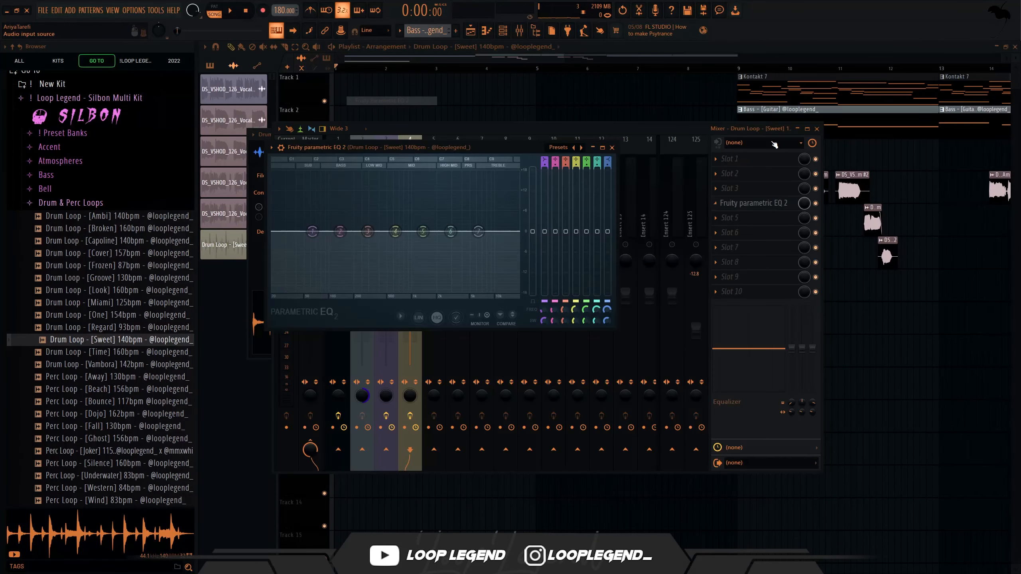
{"action": "key", "text": "space"}
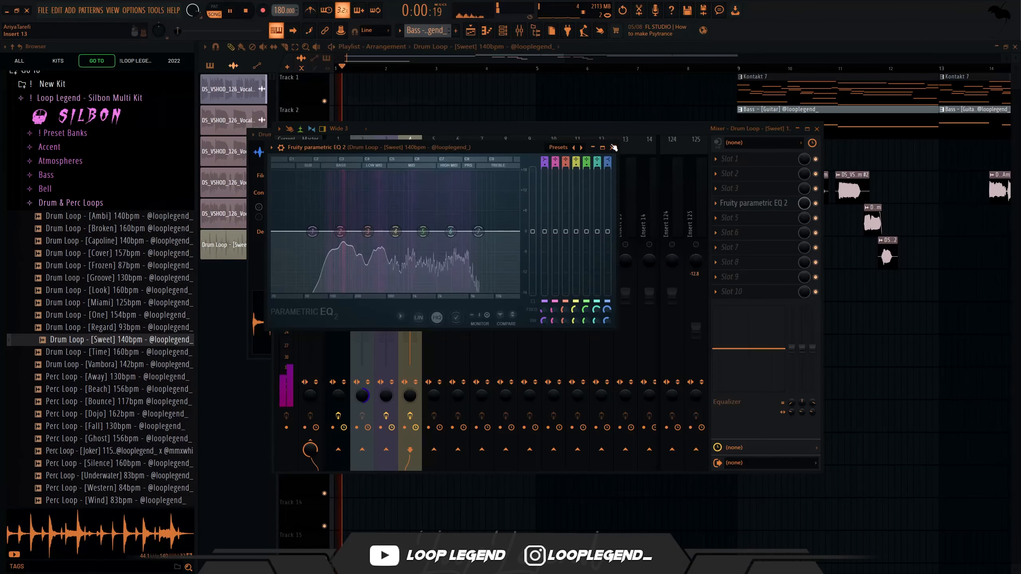
{"action": "left_click", "coordinate": [581, 147]}
{"action": "left_click_drag", "start_coordinate": [313, 232], "coordinate": [361, 231]}
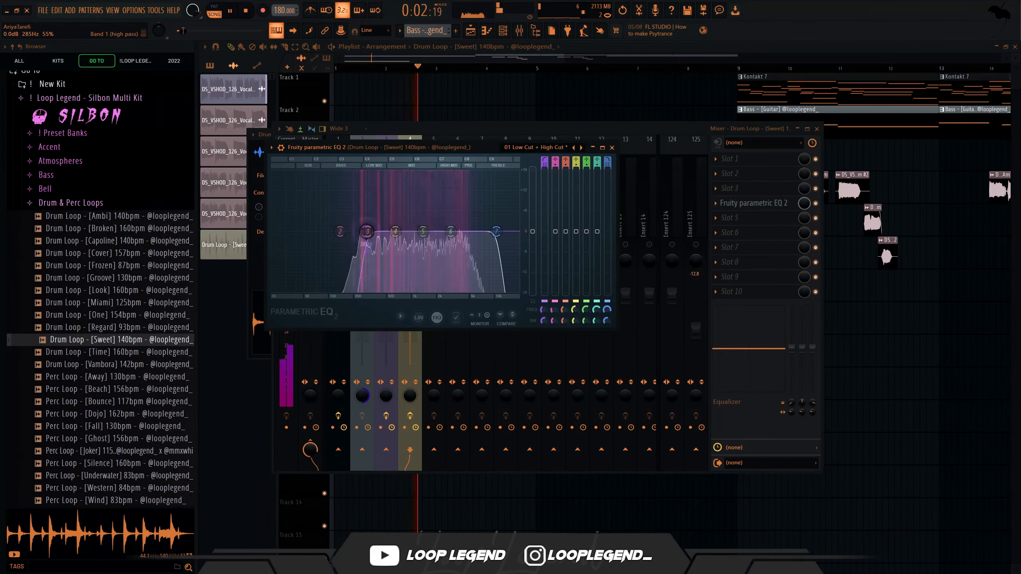
{"action": "left_click_drag", "start_coordinate": [496, 231], "coordinate": [507, 231]}
{"action": "key", "text": "Escape"}
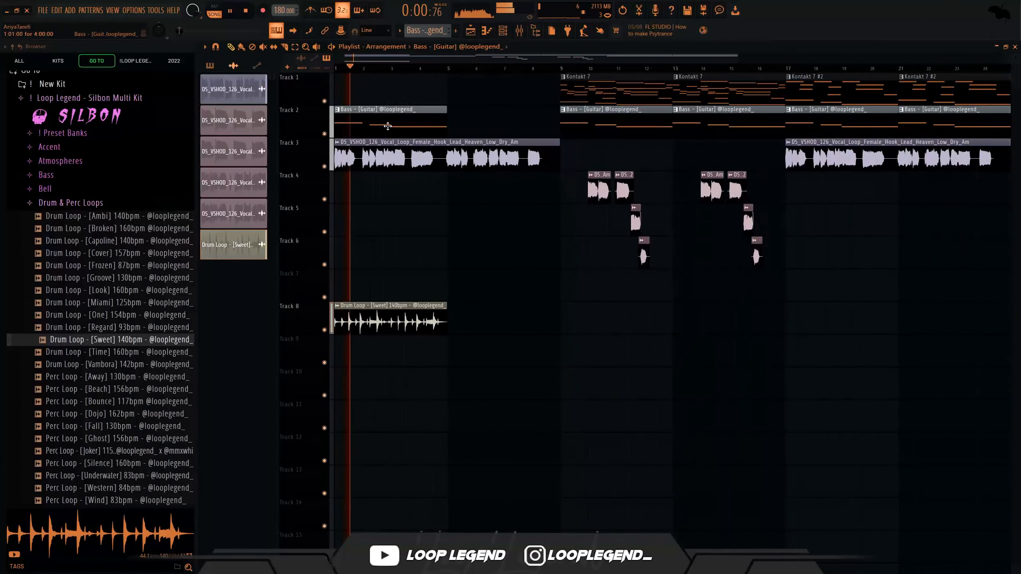
Open the guitar bass pattern at bar 1 and flip its notes horizontally.
{"action": "double_click", "coordinate": [388, 126]}
{"action": "key", "text": "alt+y"}
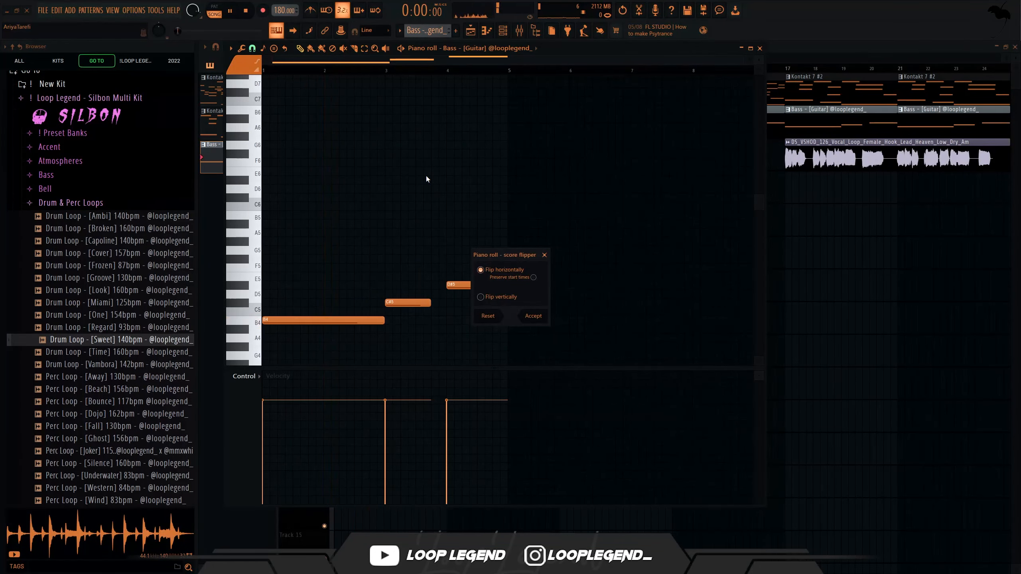
{"action": "key", "text": "space"}
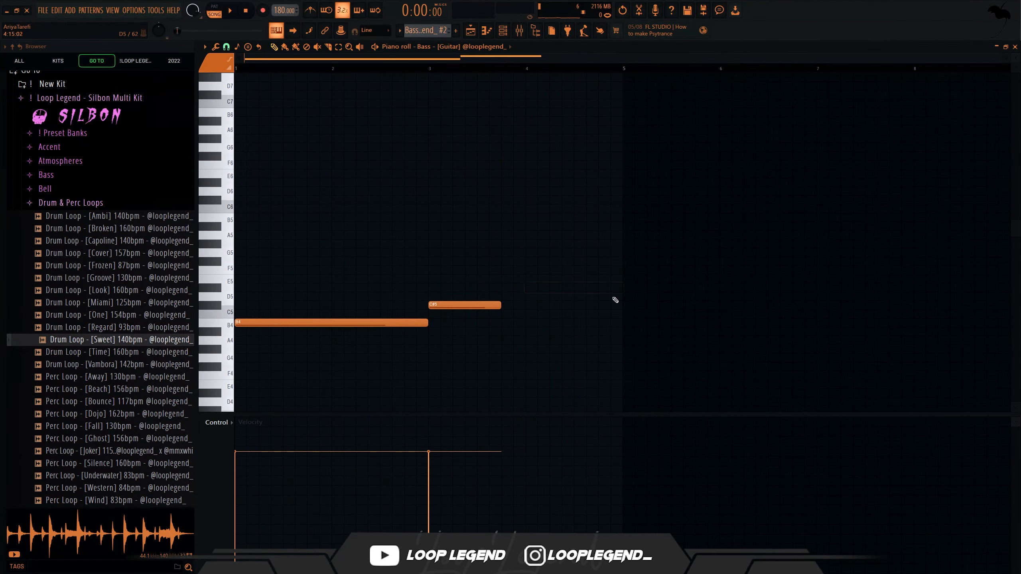
Lengthen the C#5 bass note to two bars and duplicate the B4 and C#5 notes into bars 5 to 8.
{"action": "left_click", "coordinate": [624, 288]}
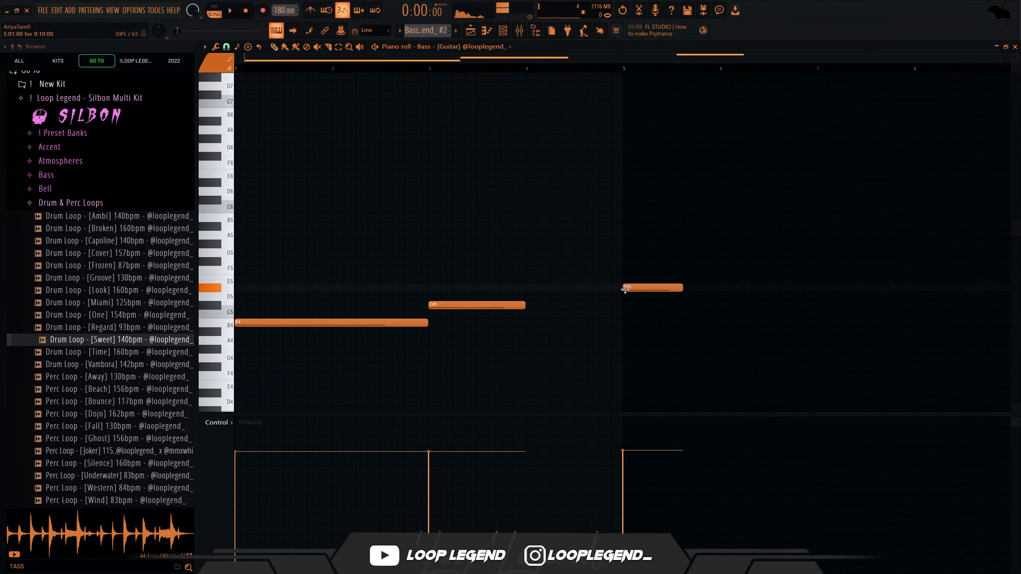
{"action": "key", "text": "ctrl+l"}
{"action": "right_click", "coordinate": [644, 289]}
{"action": "key", "text": "space"}
{"action": "key", "text": "ctrl+b"}
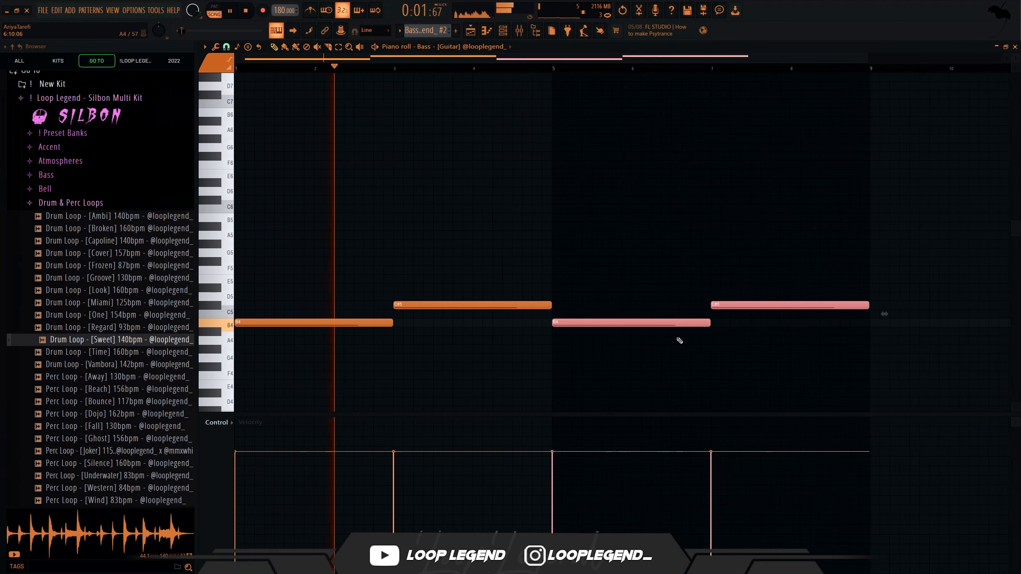
Transpose the two duplicated bass notes up four semitones and raise the last one a further semitone to F#5.
{"action": "key", "text": "shift+Up"}
{"action": "key", "text": "shift+Up"}
{"action": "key", "text": "shift+Up"}
{"action": "key", "text": "shift+Up"}
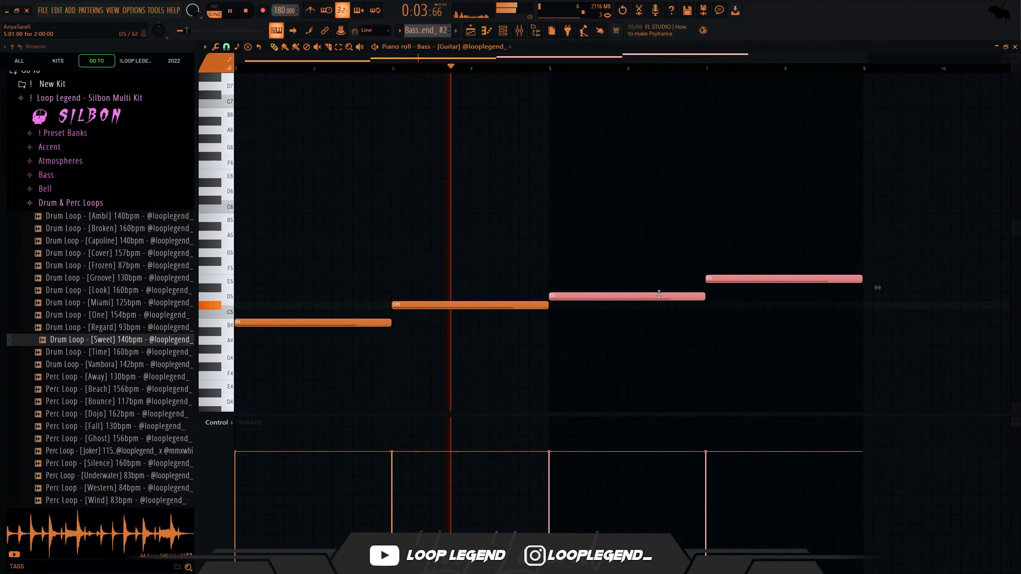
{"action": "left_click", "coordinate": [748, 270]}
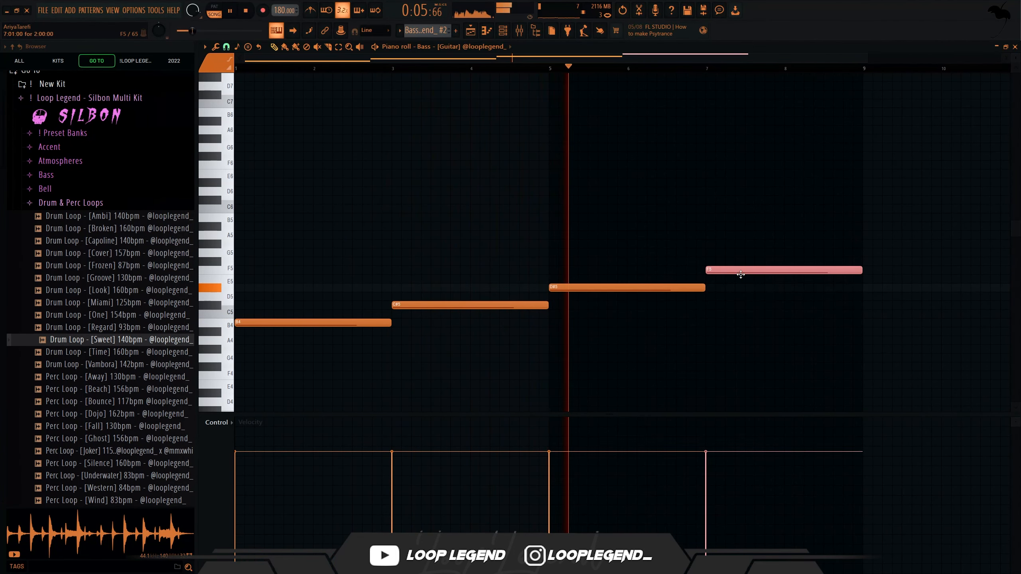
{"action": "key", "text": "shift+Up"}
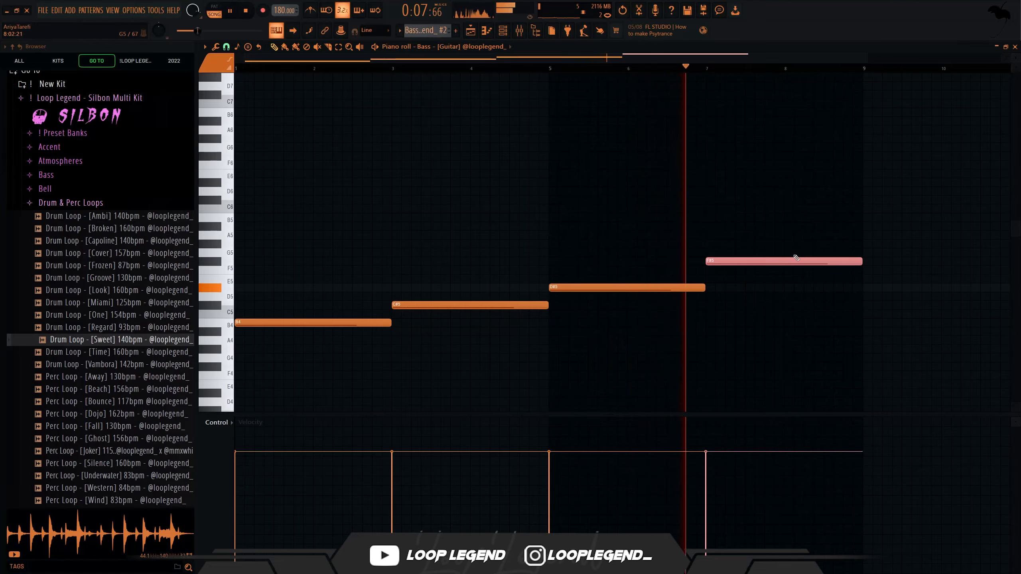
Duplicate the [Sweet] drum loop on track 8 across bars 5 to 8 and open the bass #2 pattern.
{"action": "key", "text": "Escape"}
{"action": "left_click_drag", "start_coordinate": [488, 237], "coordinate": [406, 320]}
{"action": "key", "text": "ctrl+b"}
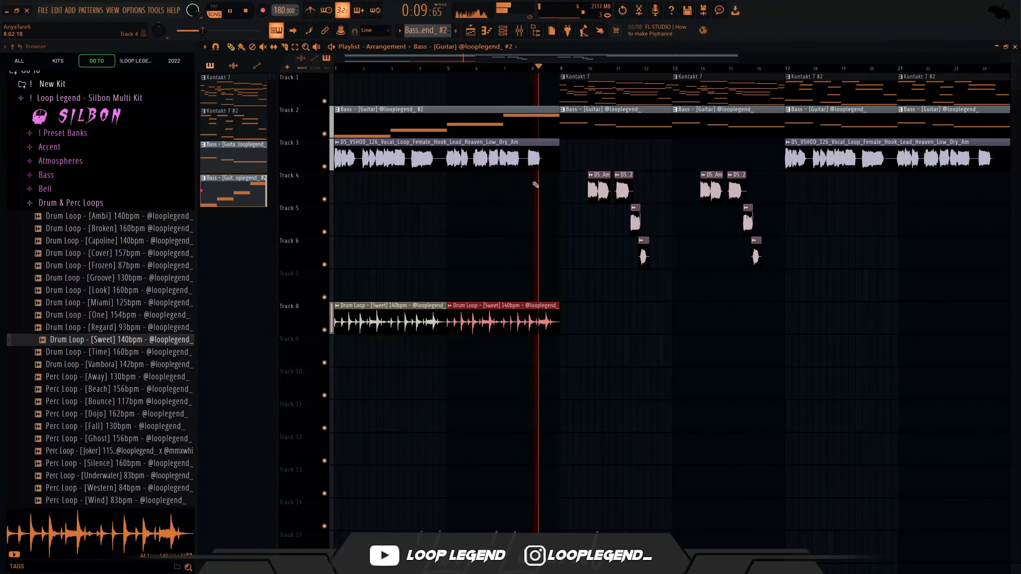
{"action": "double_click", "coordinate": [522, 126]}
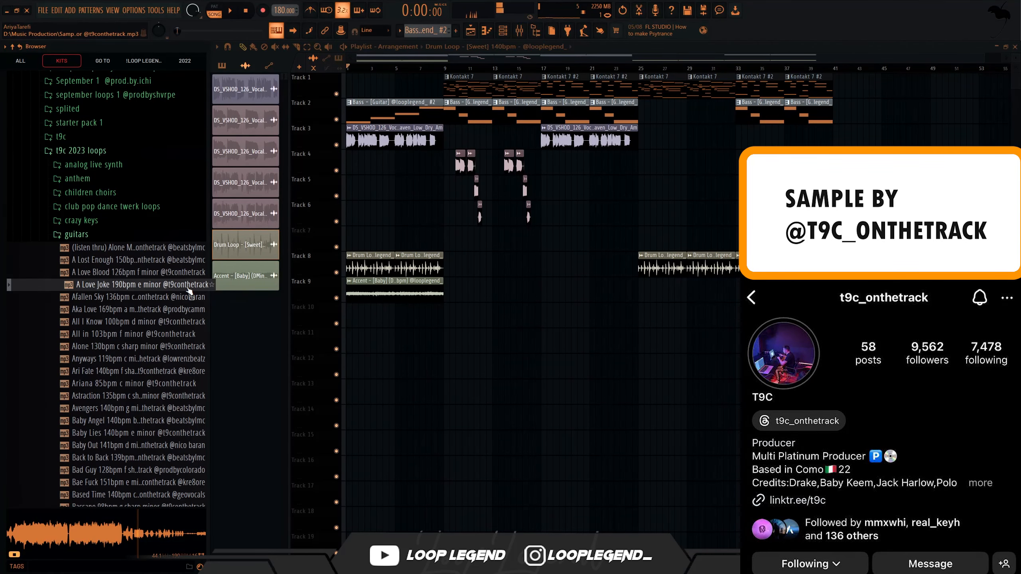
Place the A Love Joke 190bpm e minor guitar sample on track 12 from bar 41 and set the project tempo to 190 BPM.
{"action": "left_click_drag", "start_coordinate": [189, 290], "coordinate": [810, 370]}
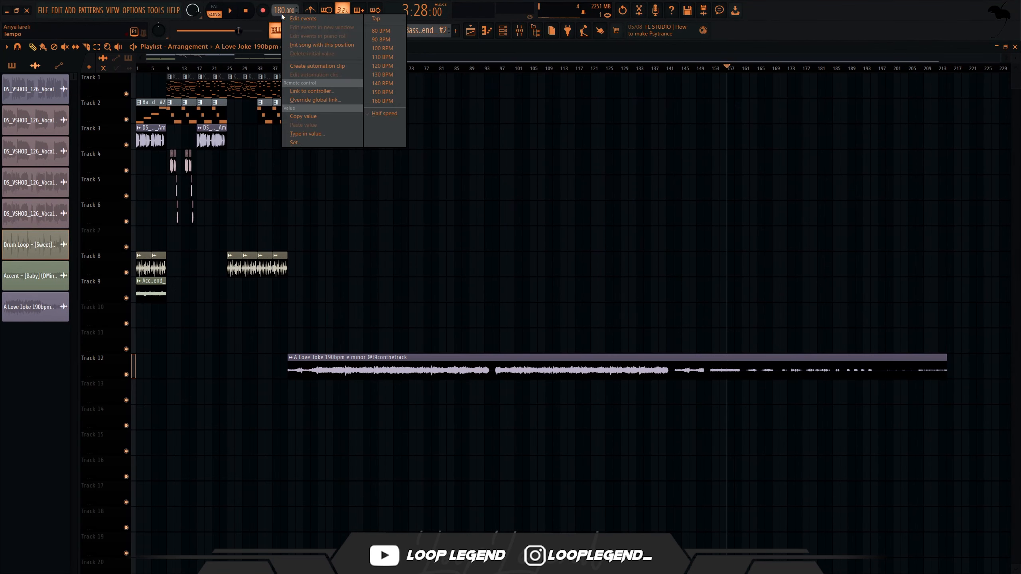
{"action": "left_click", "coordinate": [306, 134]}
{"action": "type", "text": "190"}
{"action": "key", "text": "Return"}
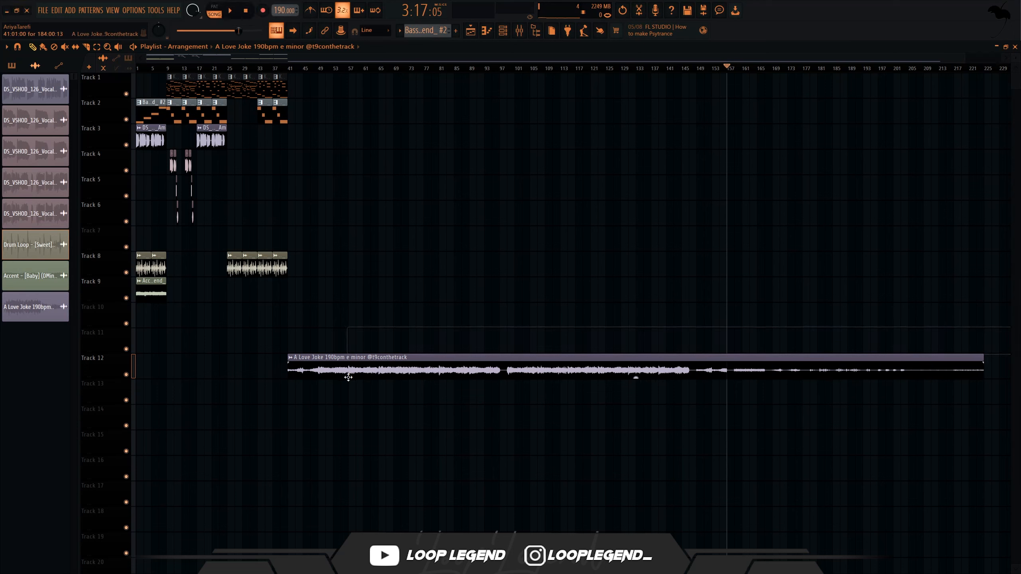
Set the project tempo to 180 BPM and adjust the pitch of the A Love Joke guitar sample.
{"action": "double_click", "coordinate": [348, 377]}
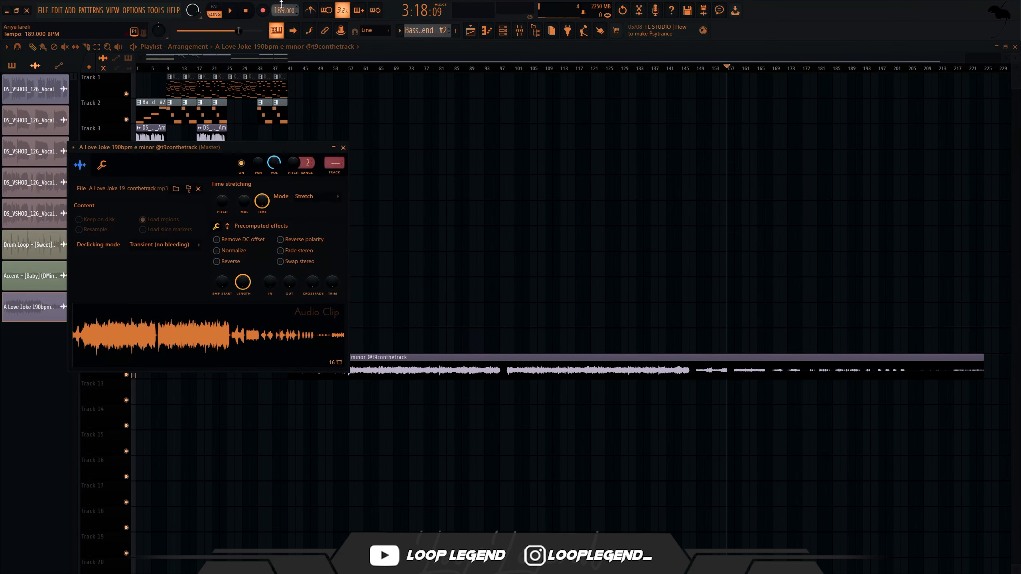
{"action": "key", "text": "Escape"}
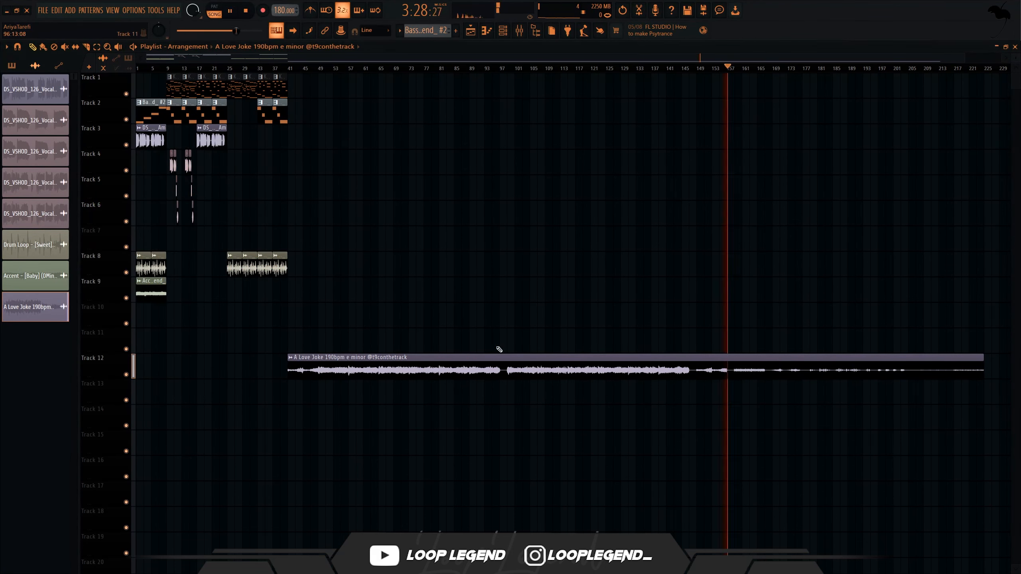
{"action": "key", "text": "space"}
{"action": "double_click", "coordinate": [469, 356]}
{"action": "left_click_drag", "start_coordinate": [222, 201], "coordinate": [222, 203]}
{"action": "key", "text": "Escape"}
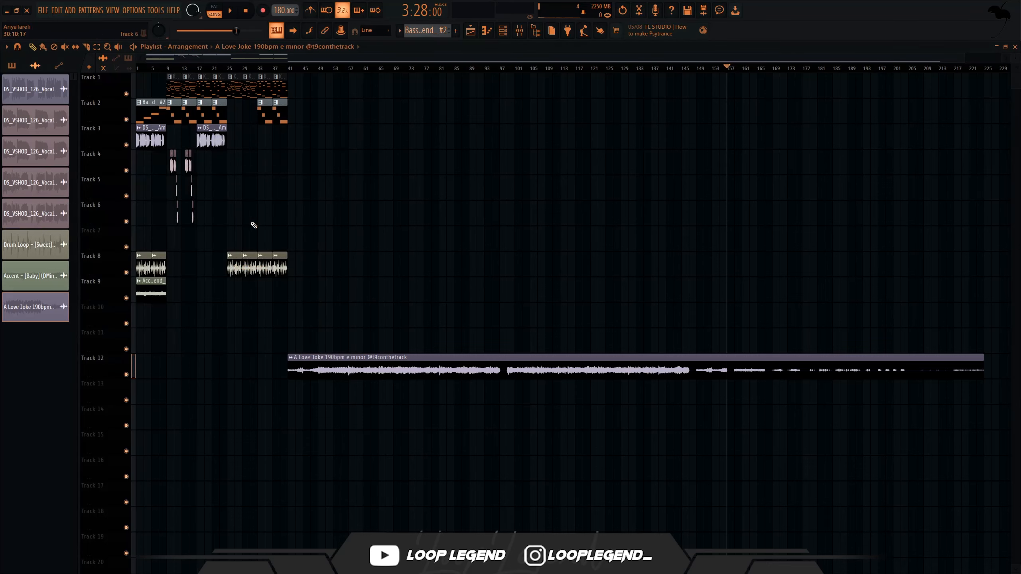
Slice the A Love Joke guitar clip on track 12 at bars 149 and 159.
{"action": "scroll", "coordinate": [270, 241], "scroll_direction": "up", "scroll_amount": 5}
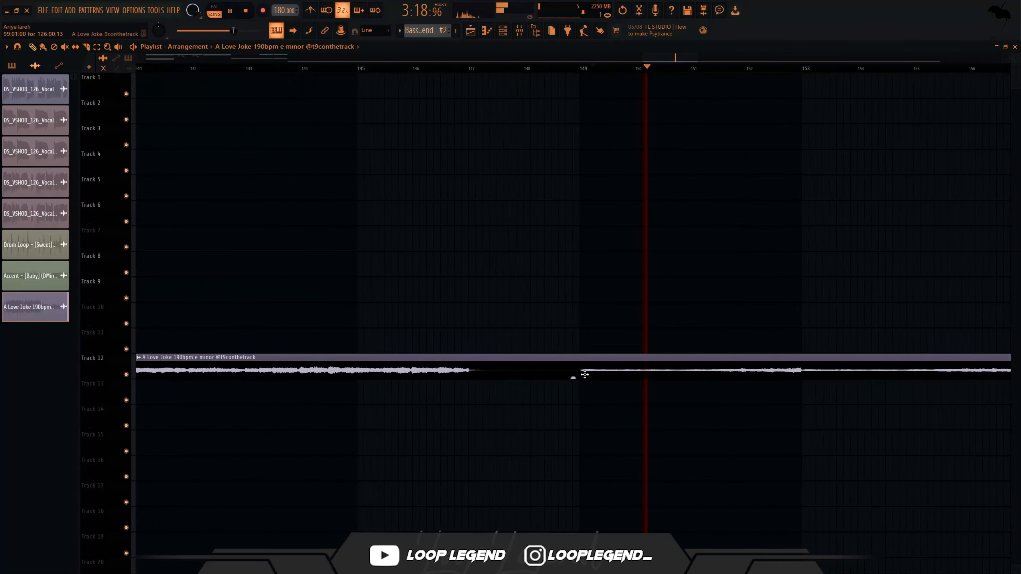
{"action": "scroll", "coordinate": [583, 373], "scroll_direction": "down", "scroll_amount": 3}
{"action": "scroll", "coordinate": [740, 232], "scroll_direction": "up", "scroll_amount": 3}
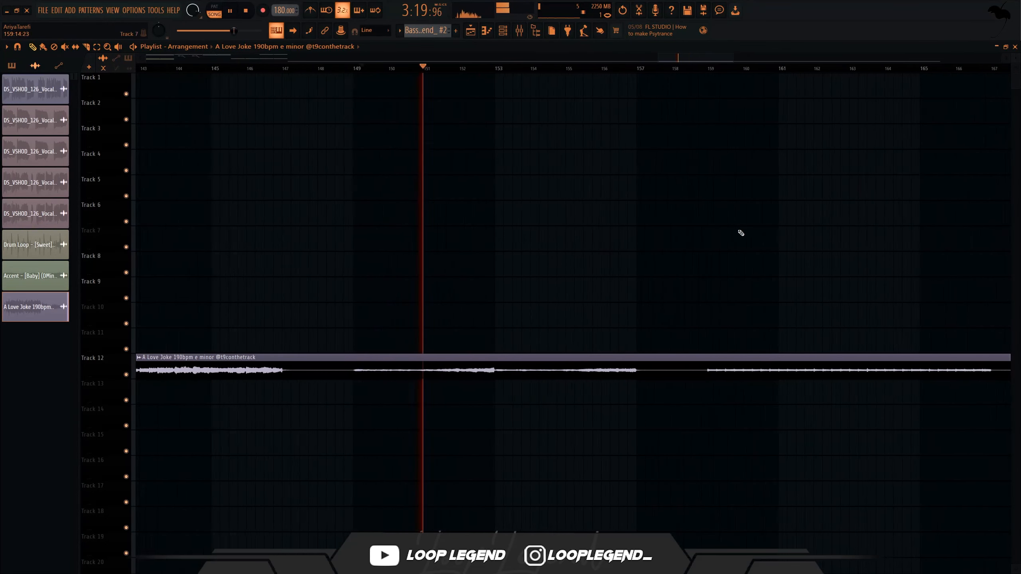
{"action": "left_click", "coordinate": [697, 70]}
{"action": "key", "text": "c"}
{"action": "left_click", "coordinate": [699, 377]}
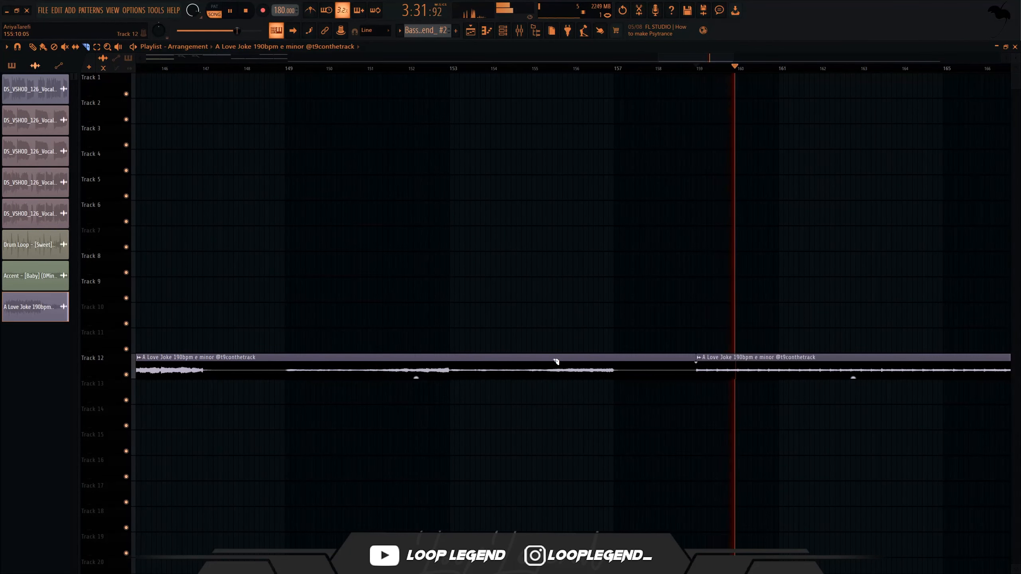
{"action": "left_click_drag", "start_coordinate": [277, 366], "coordinate": [289, 385]}
{"action": "scroll", "coordinate": [289, 386], "scroll_direction": "down", "scroll_amount": 4}
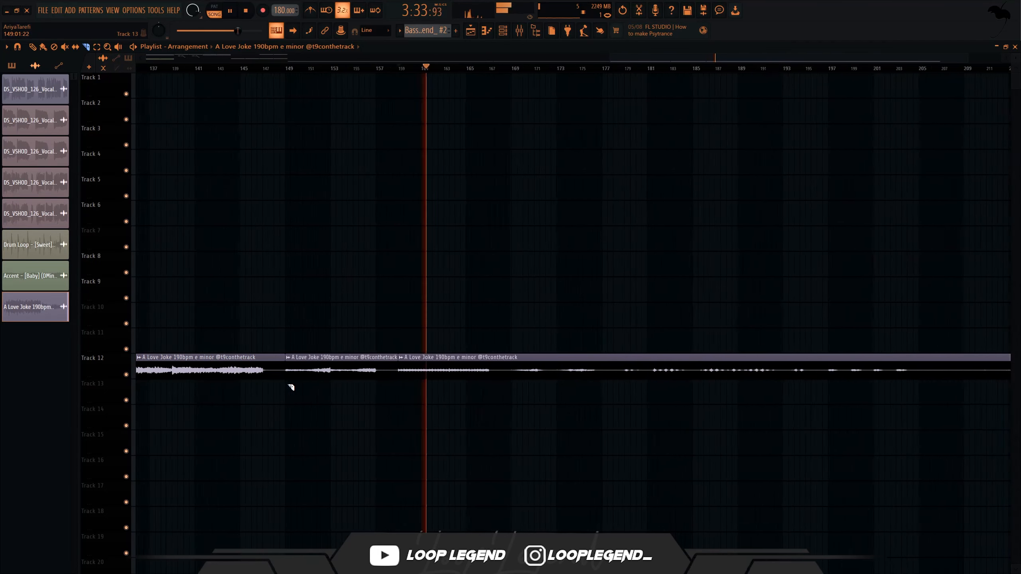
{"action": "scroll", "coordinate": [543, 298], "scroll_direction": "up", "scroll_amount": 4}
Try to slice the quiet tail of the A Love Joke clip near bar 207.
{"action": "left_click", "coordinate": [395, 67]}
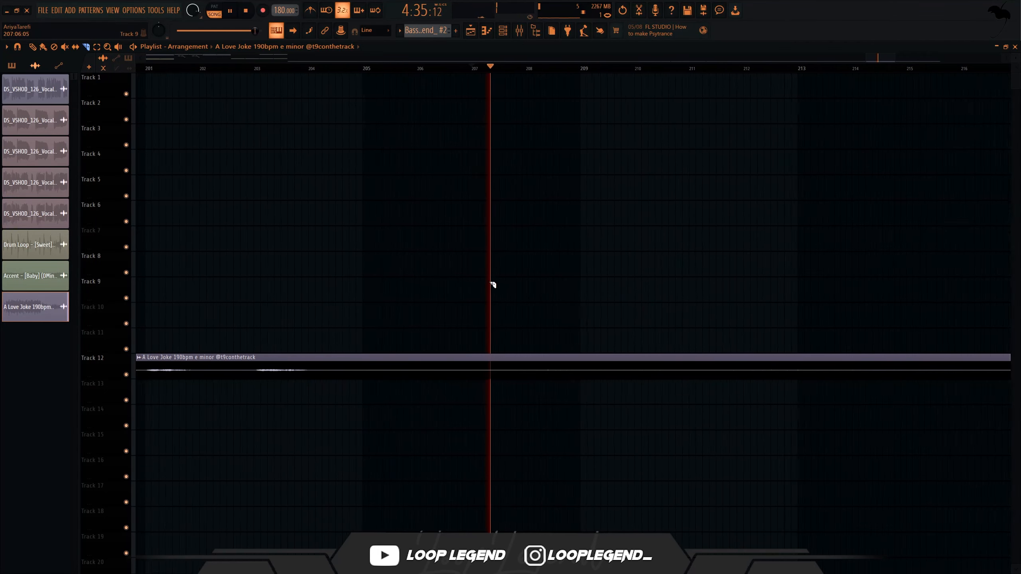
{"action": "left_click_drag", "start_coordinate": [463, 352], "coordinate": [459, 366]}
{"action": "key", "text": "ctrl+z"}
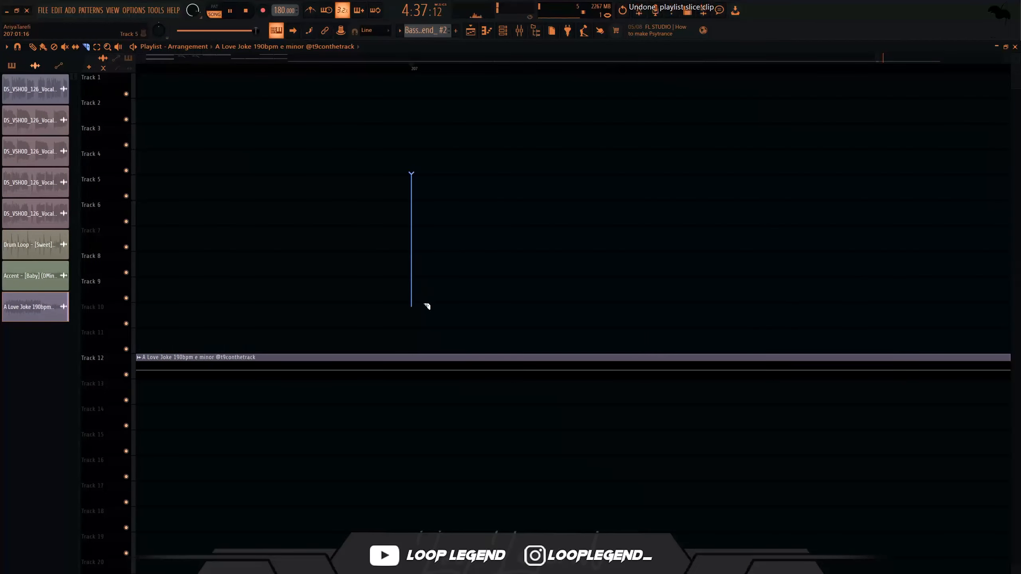
{"action": "scroll", "coordinate": [419, 379], "scroll_direction": "down", "scroll_amount": 4}
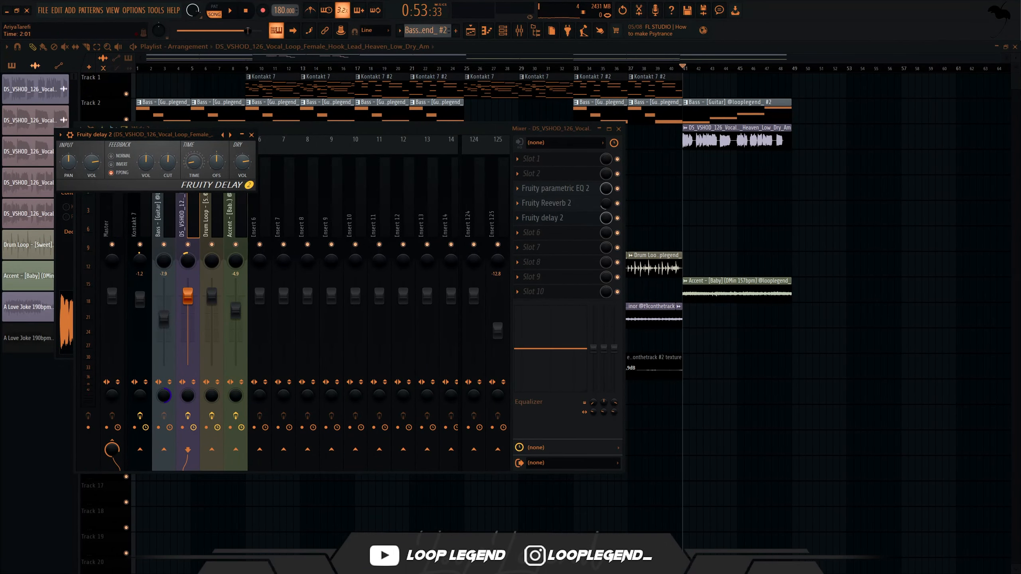
Raise the feedback level of the Heaven vocal's Fruity delay 2 to 72% while the section plays.
{"action": "key", "text": "space"}
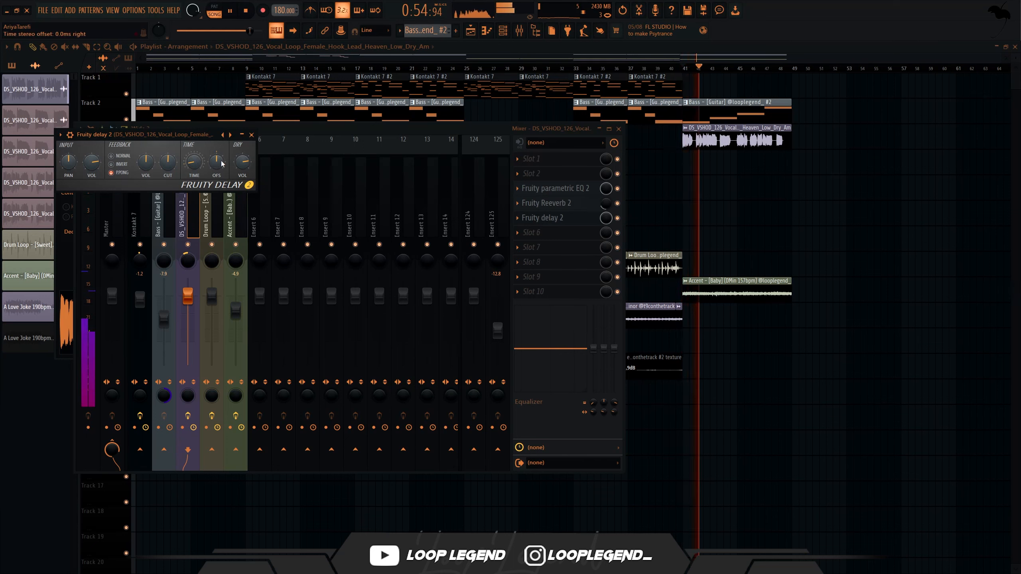
{"action": "mouse_move", "coordinate": [148, 163]}
{"action": "left_mouse_down"}
{"action": "mouse_move", "coordinate": [148, 148]}
{"action": "mouse_move", "coordinate": [168, 161]}
{"action": "left_mouse_up"}
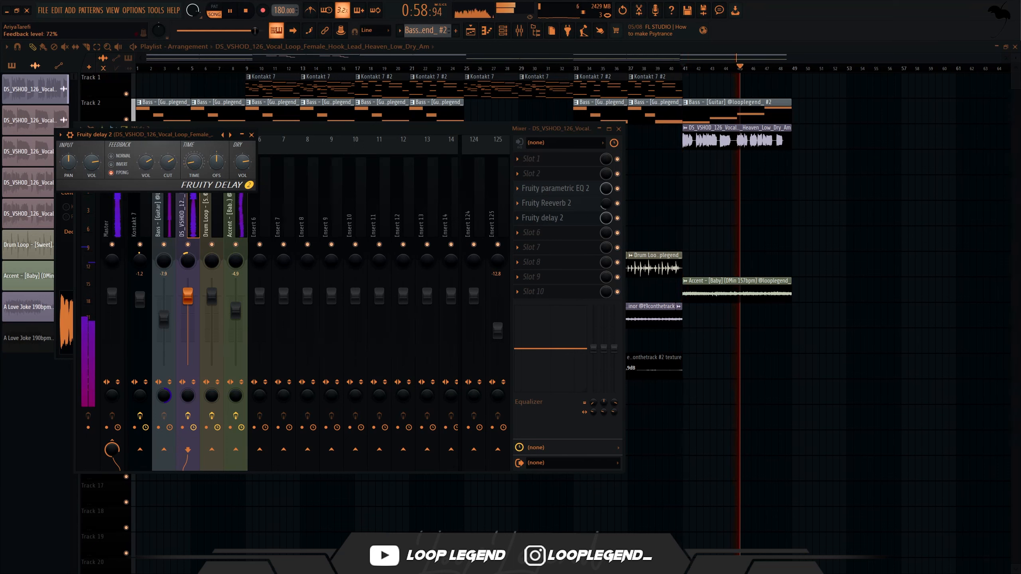
{"action": "key", "text": "space"}
Create an automation clip for Fruity delay 2's input volume, copy the current input value and close the plugin.
{"action": "right_click", "coordinate": [93, 164]}
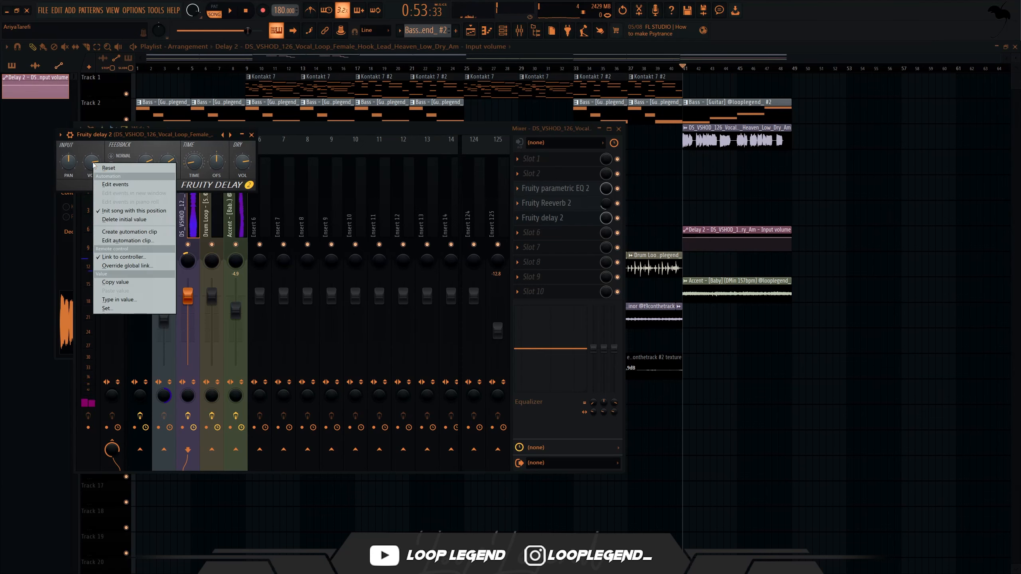
{"action": "left_click", "coordinate": [116, 283]}
{"action": "left_click", "coordinate": [251, 135]}
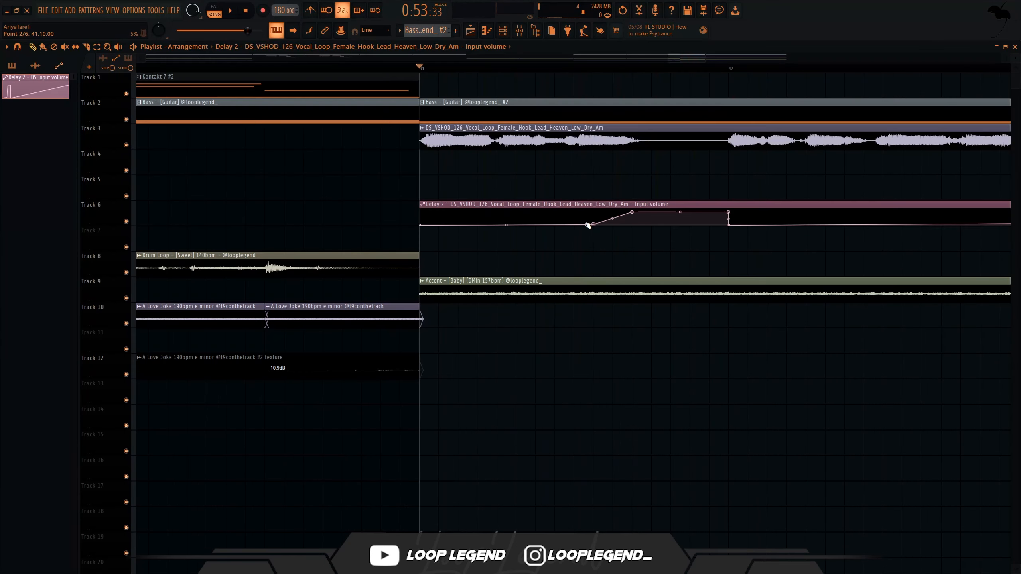
Move the second delay automation point to 41:09, paste the 80% value on it and add a low point just before it.
{"action": "left_click_drag", "start_coordinate": [588, 225], "coordinate": [574, 226]}
{"action": "right_click", "coordinate": [574, 225]}
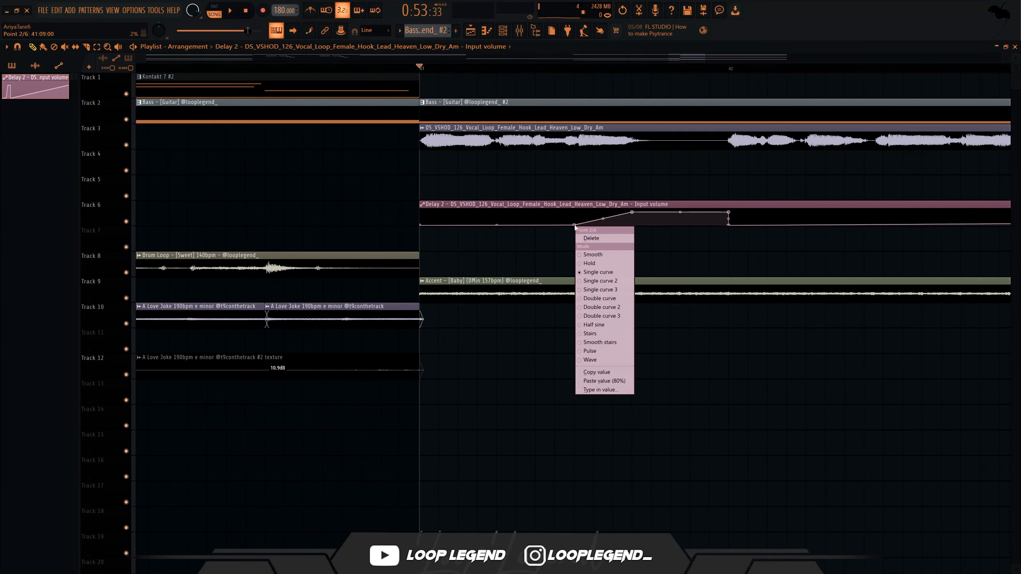
{"action": "left_click", "coordinate": [593, 381]}
{"action": "key", "text": "space"}
{"action": "right_click", "coordinate": [569, 226]}
{"action": "key", "text": "space"}
{"action": "key", "text": "space"}
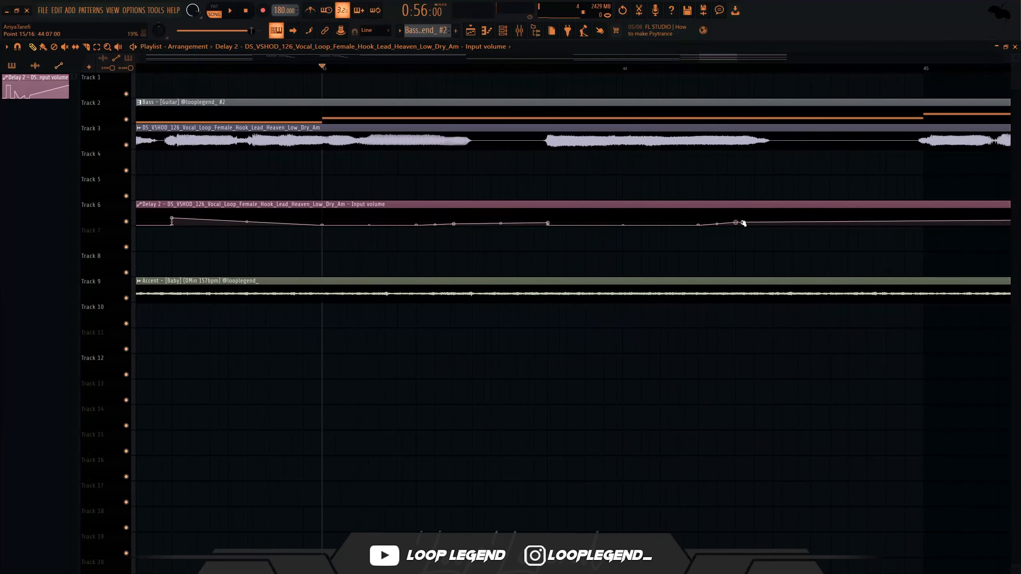
Paste the 80% value on the delay input volume point near 44:07 and play the section back.
{"action": "right_click", "coordinate": [735, 223]}
{"action": "left_click", "coordinate": [754, 379]}
{"action": "key", "text": "space"}
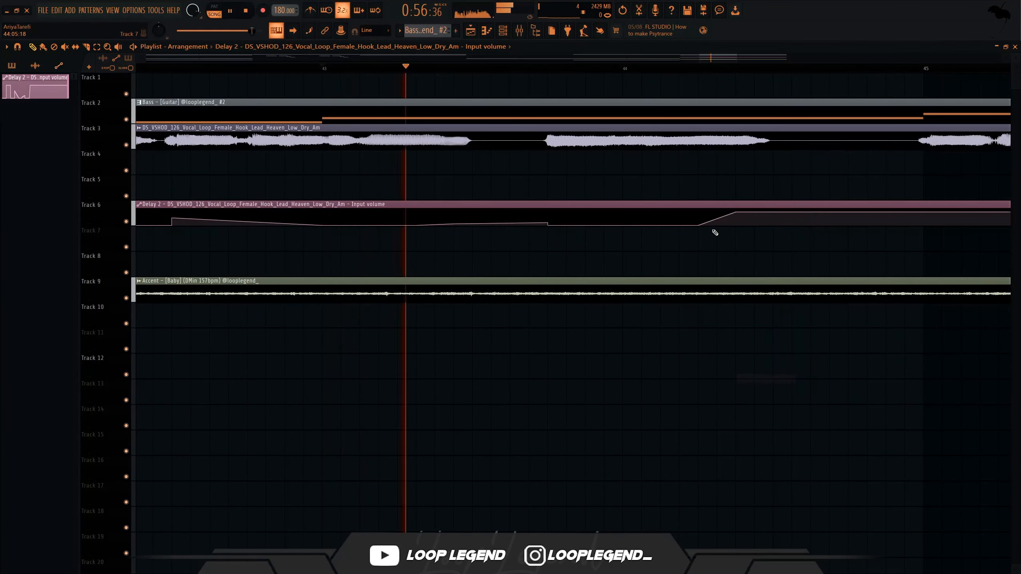
{"action": "scroll", "coordinate": [715, 233], "scroll_direction": "down", "scroll_amount": 4}
{"action": "scroll", "coordinate": [800, 241], "scroll_direction": "up", "scroll_amount": 3}
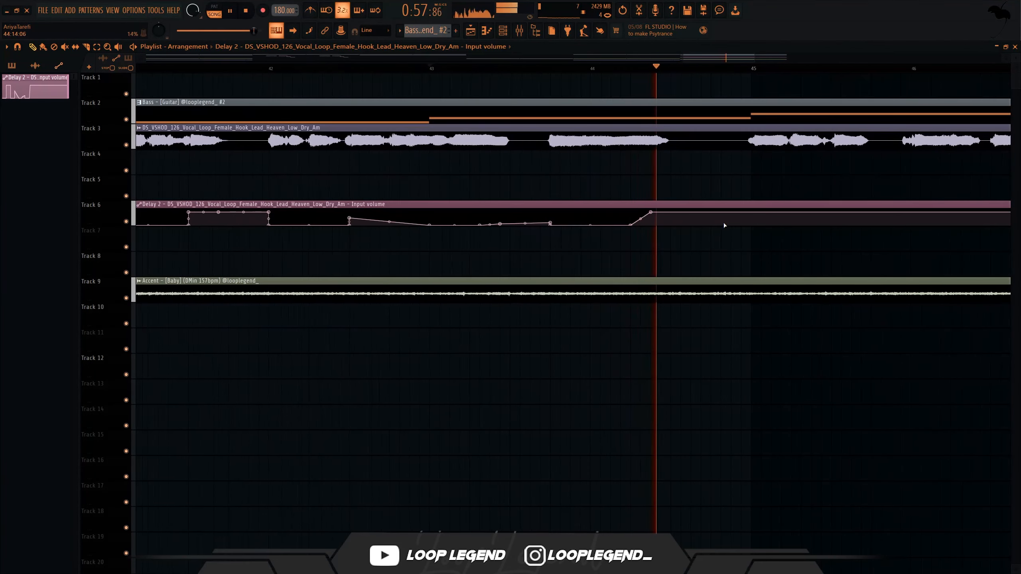
Hold the delay input volume at 80% up to bar 45 and drop it to zero there with a second point.
{"action": "key", "text": "space"}
{"action": "right_click", "coordinate": [751, 218]}
{"action": "right_click", "coordinate": [752, 218]}
{"action": "left_click", "coordinate": [776, 372]}
{"action": "right_click", "coordinate": [753, 219]}
{"action": "left_click_drag", "start_coordinate": [754, 219], "coordinate": [752, 230]}
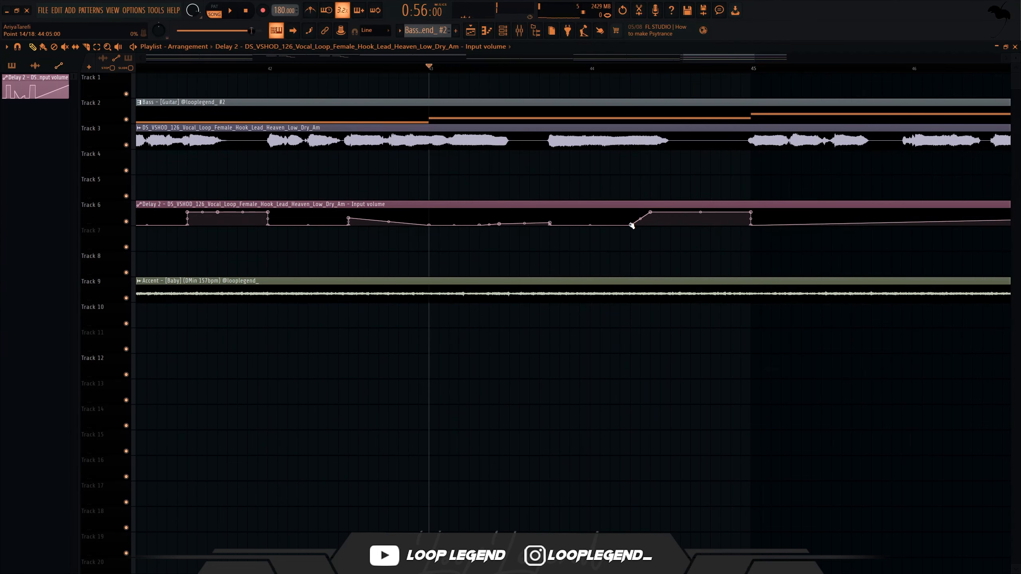
Start the delay input rise before bar 45 slightly earlier and bend the curve leading up to the bar.
{"action": "left_click_drag", "start_coordinate": [631, 222], "coordinate": [620, 222]}
{"action": "key", "text": "space"}
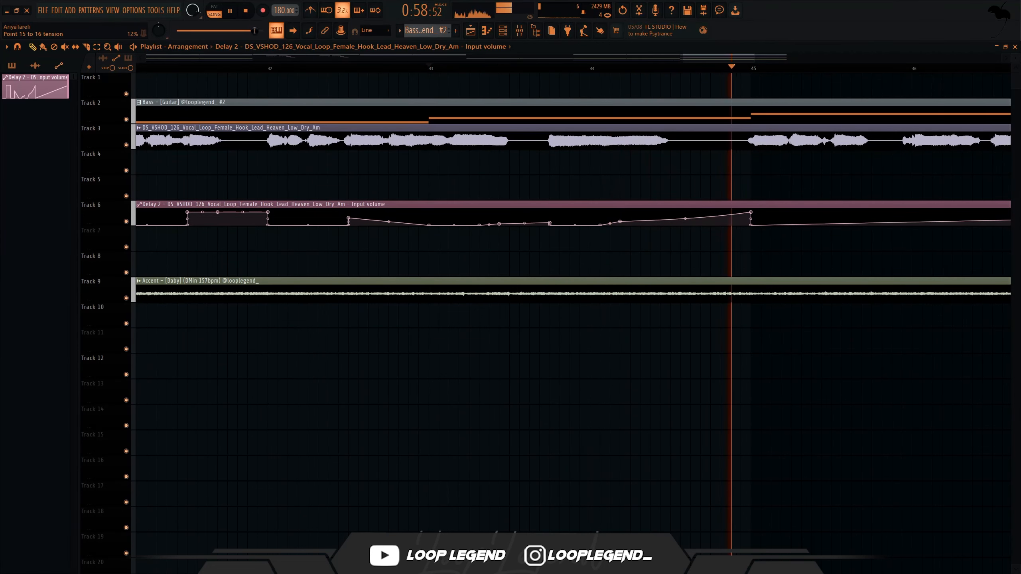
{"action": "left_click_drag", "start_coordinate": [685, 218], "coordinate": [685, 215]}
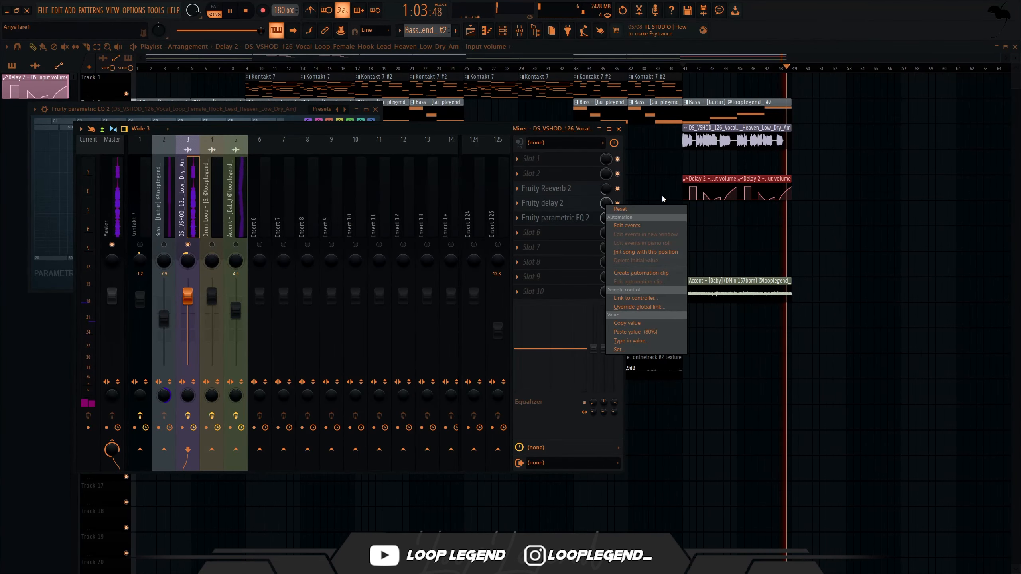
Create an automation clip for Fruity delay 2's mix level and place it at bar 1 on track 13.
{"action": "left_click", "coordinate": [641, 273]}
{"action": "key", "text": "Escape"}
{"action": "key", "text": "Escape"}
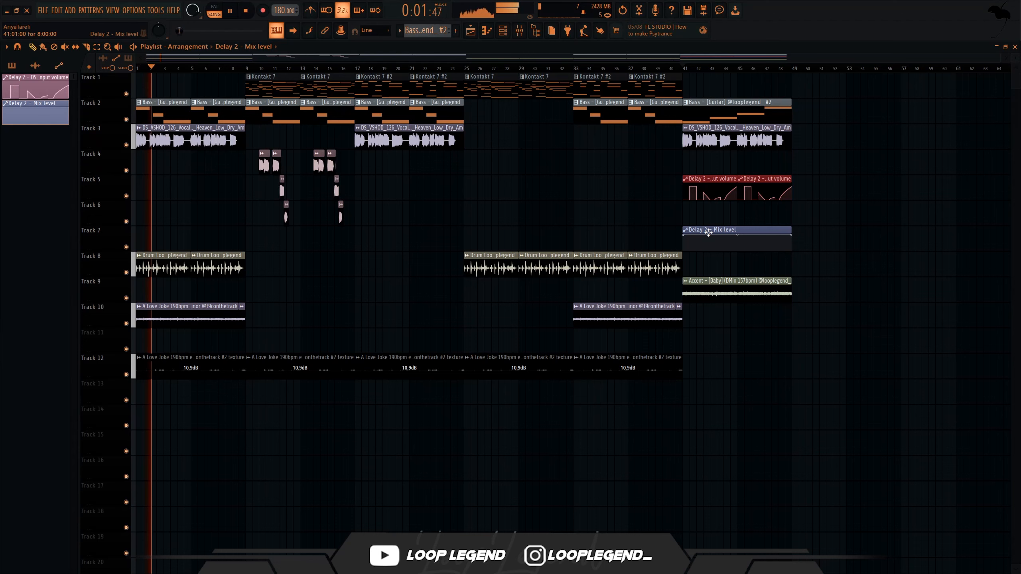
{"action": "left_click_drag", "start_coordinate": [709, 232], "coordinate": [125, 381]}
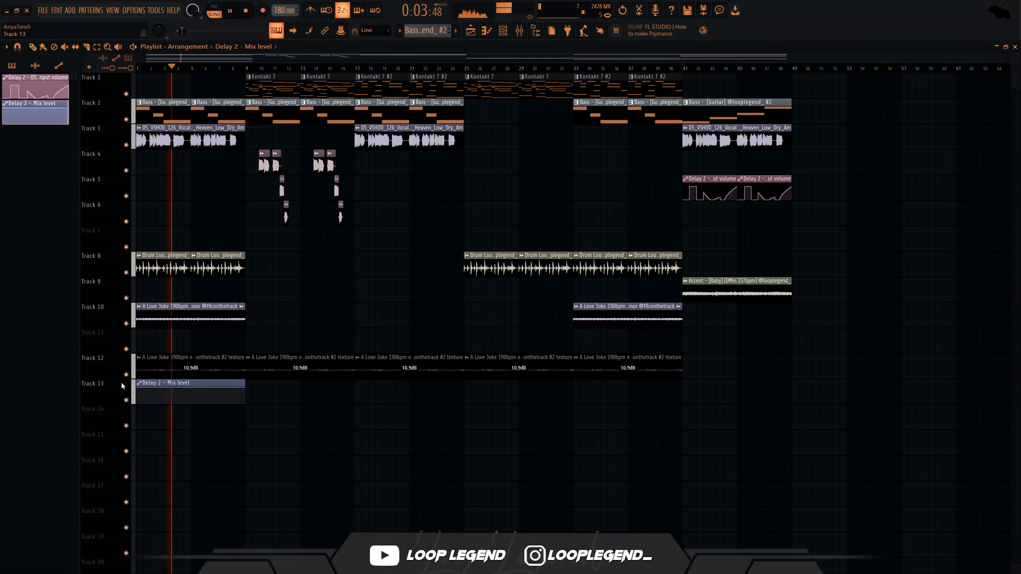
Move the Mix level automation up to track 4, lower its first point to zero and stretch its last point towards bar 41.
{"action": "scroll", "coordinate": [122, 388], "scroll_direction": "up", "scroll_amount": 7}
{"action": "left_click_drag", "start_coordinate": [121, 213], "coordinate": [137, 174]}
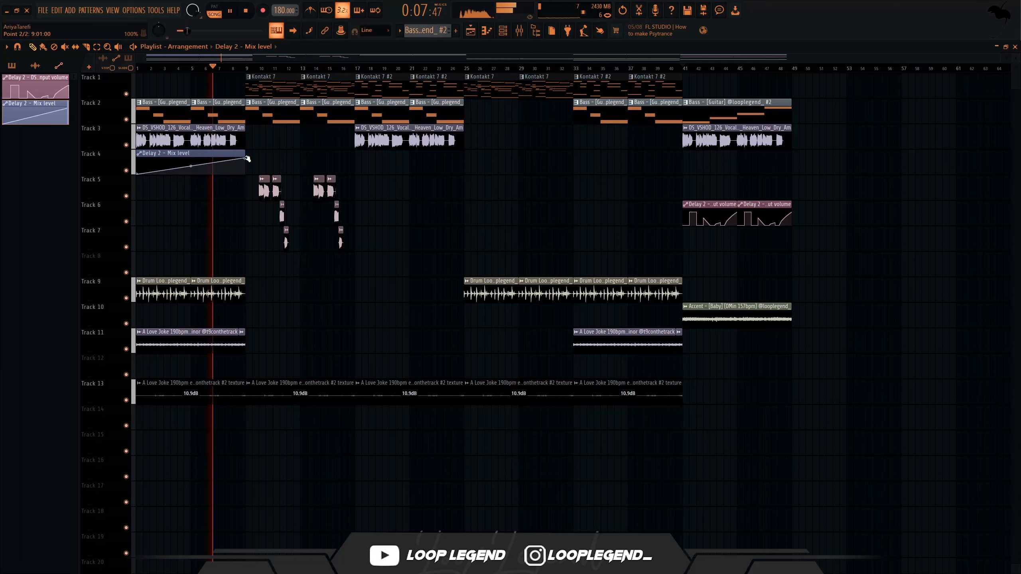
{"action": "left_click_drag", "start_coordinate": [247, 159], "coordinate": [666, 188]}
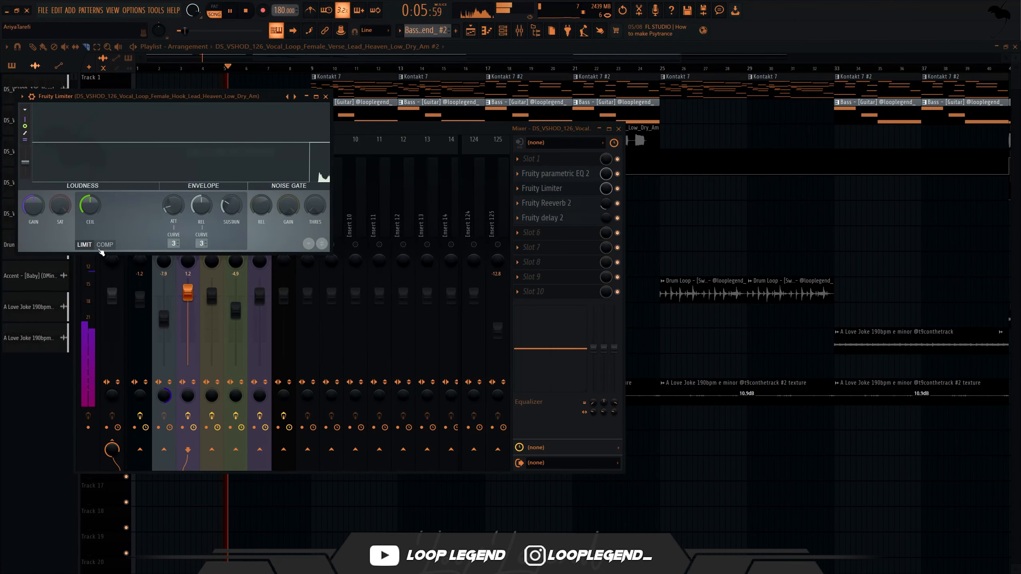
Switch the vocal's Fruity Limiter to compressor mode, set the ratio to about 2.6:1 and adjust the threshold.
{"action": "left_click", "coordinate": [103, 246]}
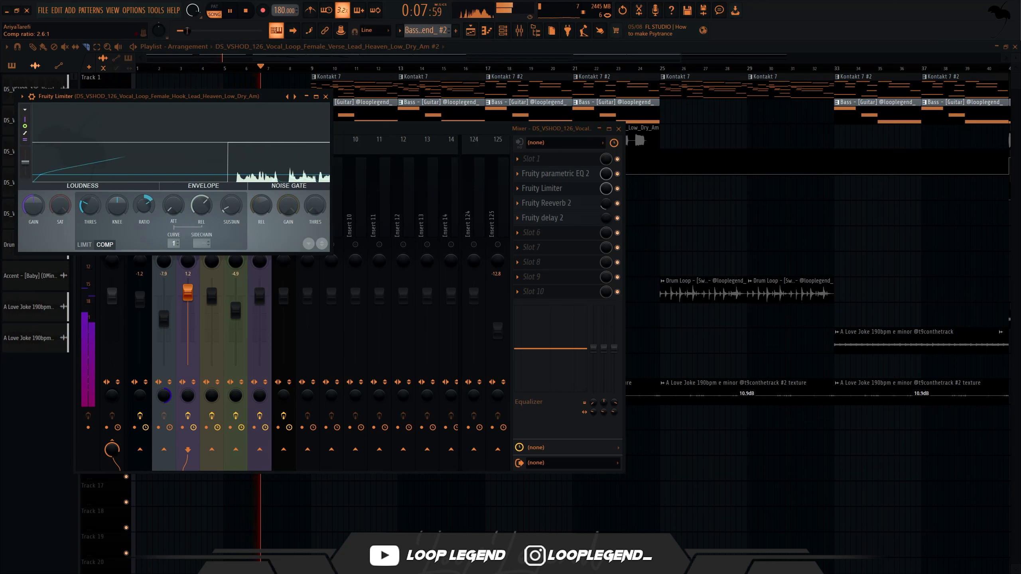
{"action": "left_click_drag", "start_coordinate": [144, 206], "coordinate": [173, 202]}
{"action": "left_click_drag", "start_coordinate": [91, 206], "coordinate": [90, 213]}
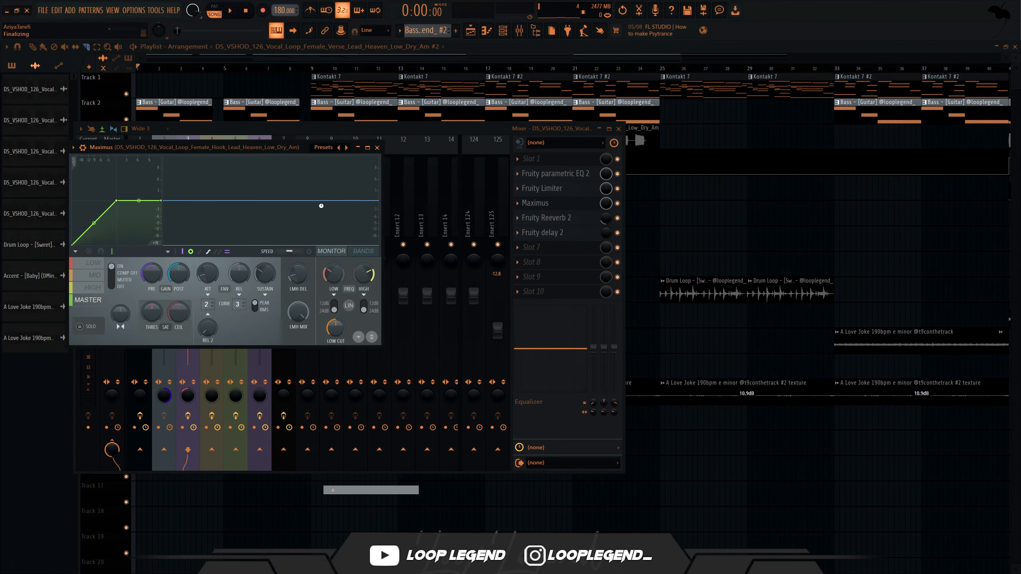
Lower the LMH mix in the vocal's Maximus and rebalance the low, mid and high band levels in the bands view.
{"action": "left_click_drag", "start_coordinate": [298, 312], "coordinate": [298, 342]}
{"action": "left_click", "coordinate": [367, 253]}
{"action": "left_click_drag", "start_coordinate": [346, 201], "coordinate": [346, 215]}
{"action": "left_click_drag", "start_coordinate": [205, 189], "coordinate": [252, 208]}
{"action": "key", "text": "space"}
{"action": "left_click_drag", "start_coordinate": [346, 209], "coordinate": [347, 214]}
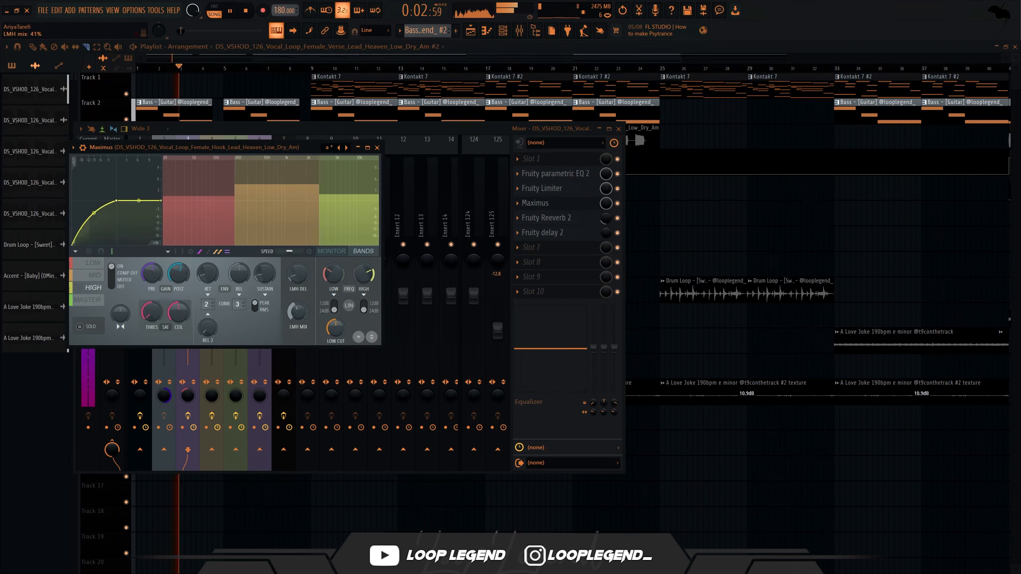
Adjust the pre gain of Maximus's high band and compare the low and high band settings.
{"action": "left_click_drag", "start_coordinate": [151, 274], "coordinate": [152, 266]}
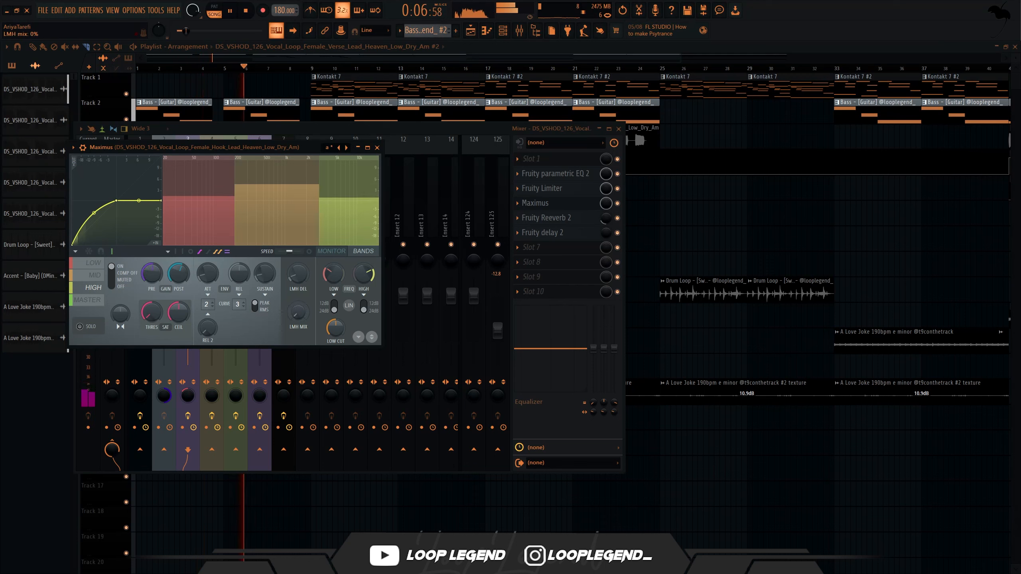
{"action": "left_click", "coordinate": [97, 265]}
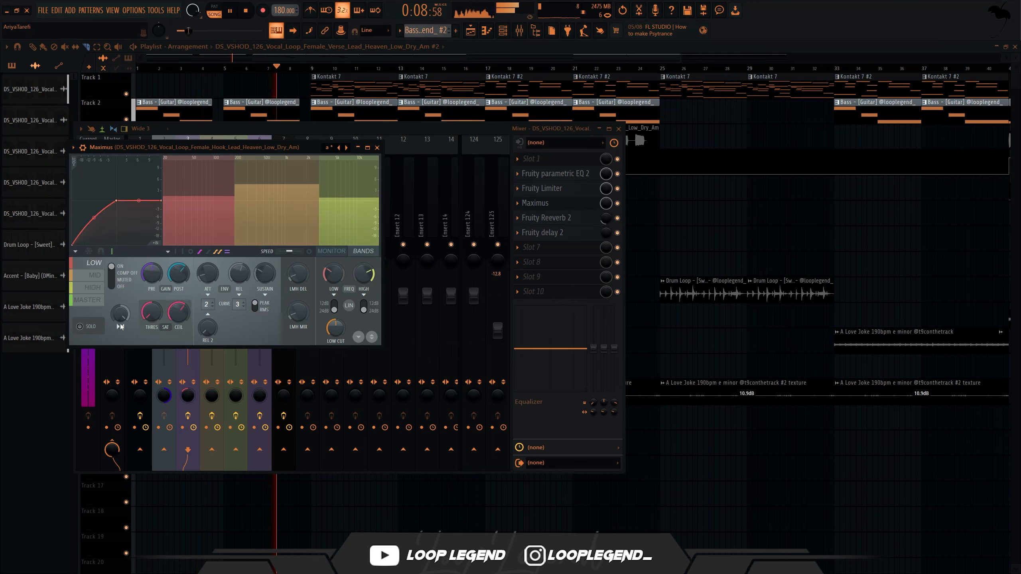
{"action": "left_click", "coordinate": [102, 288]}
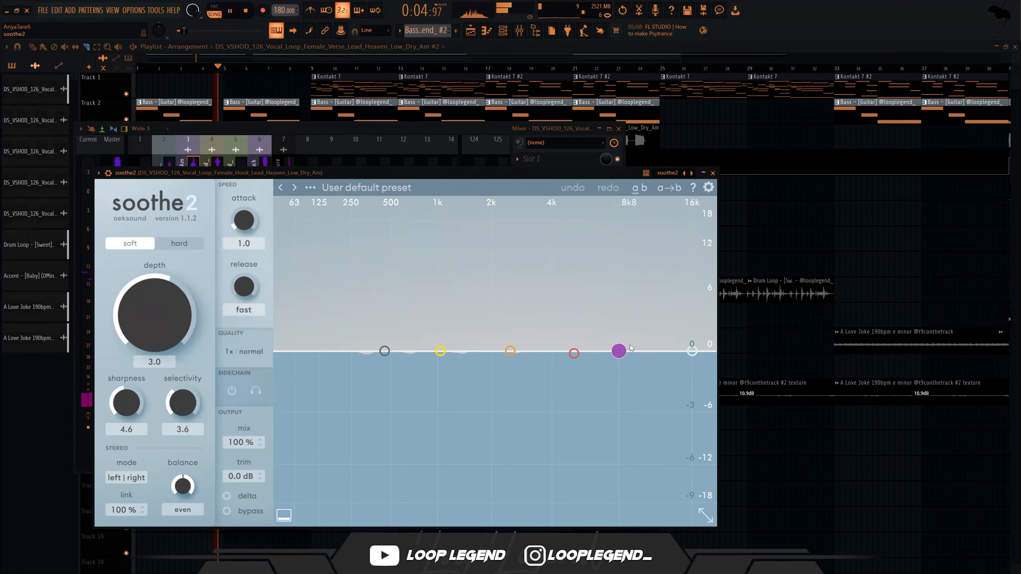
Raise the purple soothe2 band near 8 kHz on the vocal and adjust the red band near 5.7 kHz.
{"action": "left_click_drag", "start_coordinate": [617, 349], "coordinate": [616, 312]}
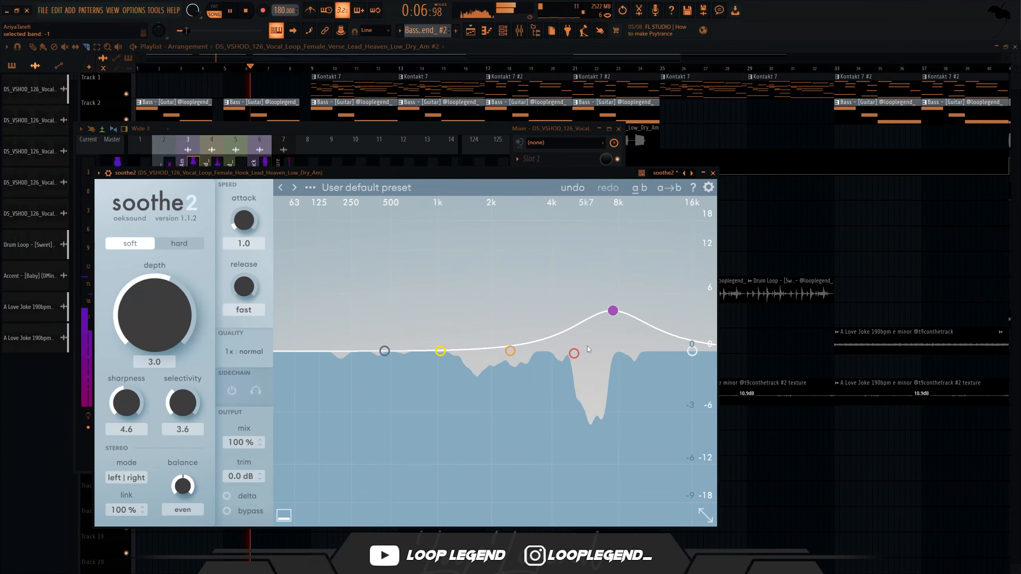
{"action": "left_click", "coordinate": [580, 348]}
{"action": "left_click_drag", "start_coordinate": [580, 350], "coordinate": [421, 304]}
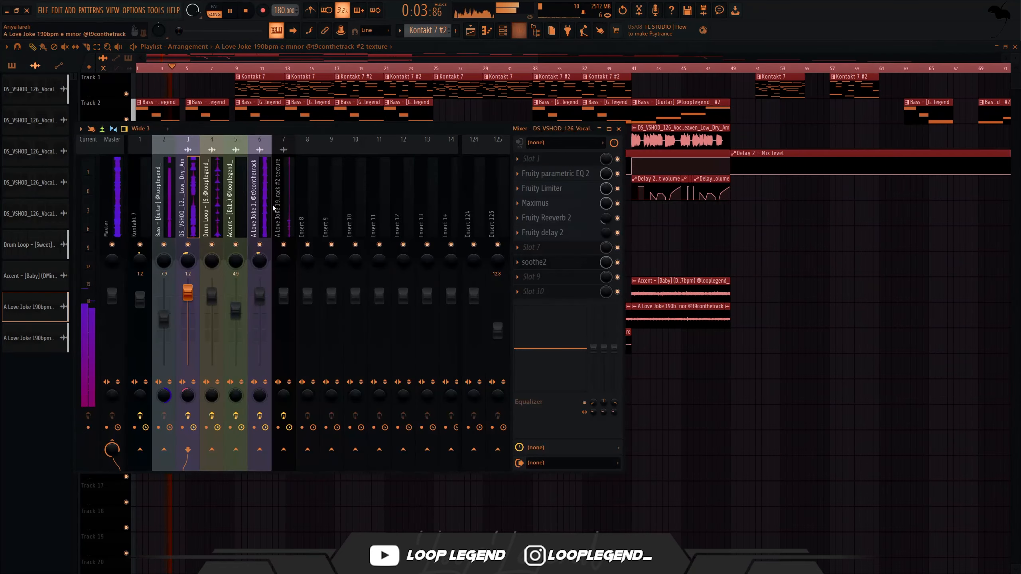
Route mixer tracks 1 to 7 only to Insert 8 and open the sample browser.
{"action": "left_click_drag", "start_coordinate": [187, 220], "coordinate": [141, 222]}
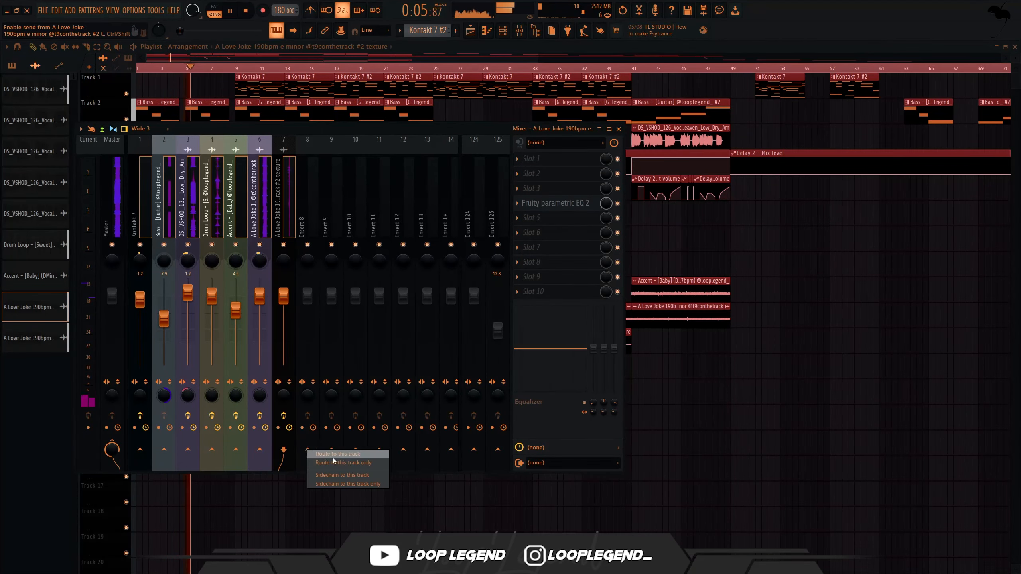
{"action": "left_click", "coordinate": [340, 464]}
{"action": "left_click", "coordinate": [535, 30]}
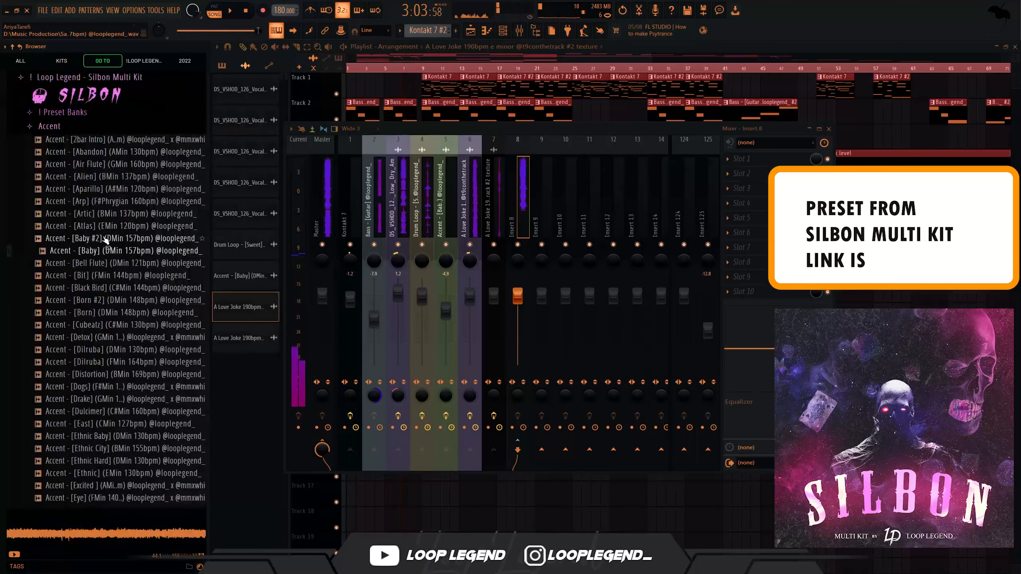
Load the Ozone Master mixer preset from the Silbon kit's Master (Sample) folder onto Insert 8.
{"action": "scroll", "coordinate": [83, 297], "scroll_direction": "down", "scroll_amount": 5}
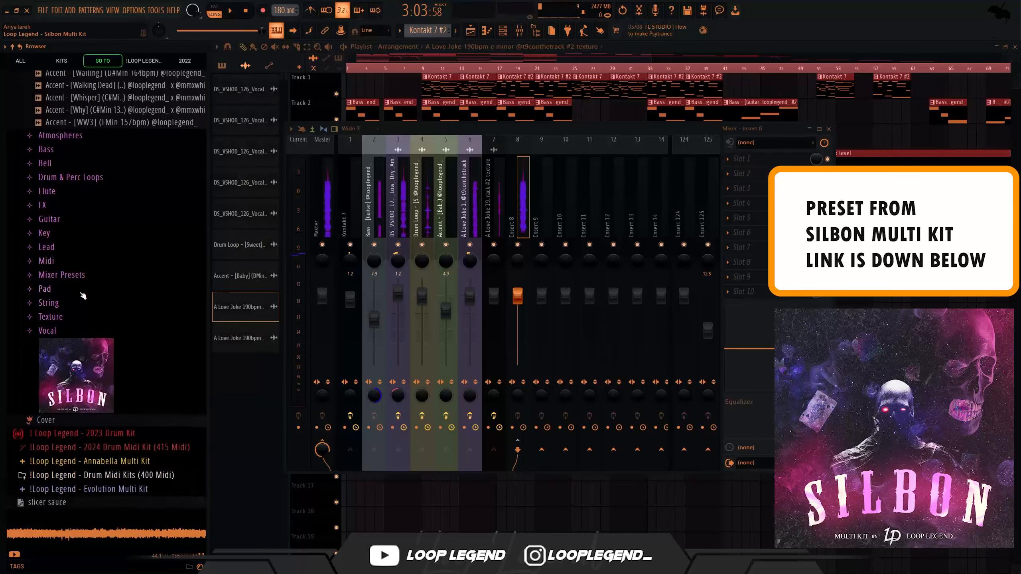
{"action": "left_click", "coordinate": [73, 264]}
{"action": "left_click", "coordinate": [73, 263]}
{"action": "left_click", "coordinate": [98, 296]}
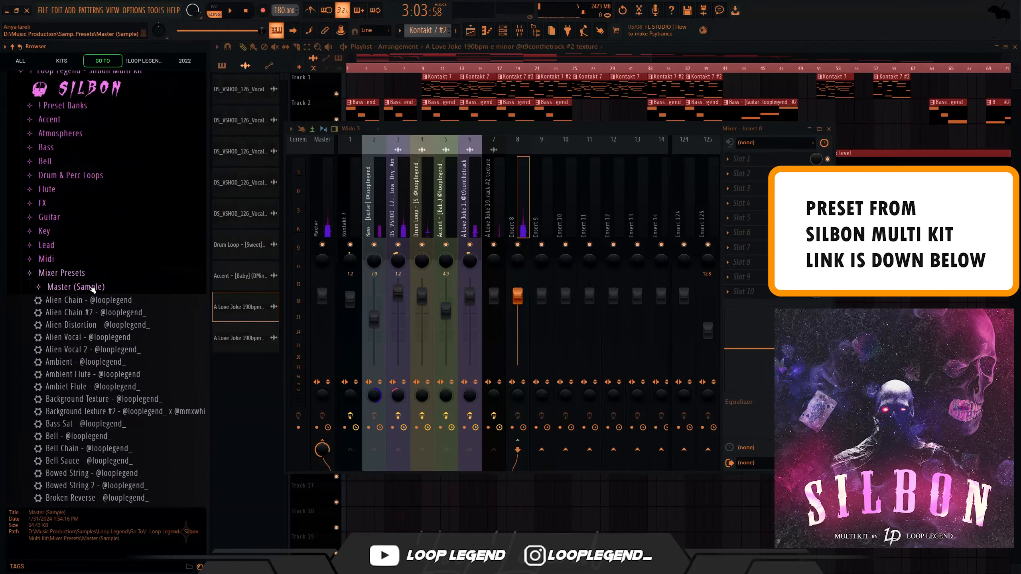
{"action": "left_click_drag", "start_coordinate": [93, 325], "coordinate": [503, 257]}
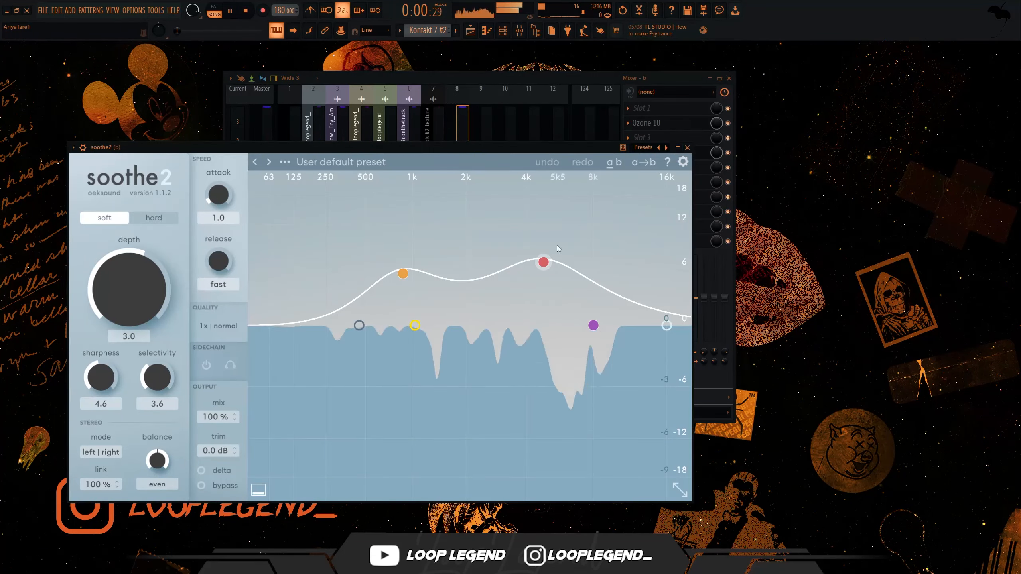
Shift the red soothe2 band on the bus up to about 7 kHz and close the plugin.
{"action": "left_click_drag", "start_coordinate": [542, 262], "coordinate": [579, 255]}
{"action": "key", "text": "Escape"}
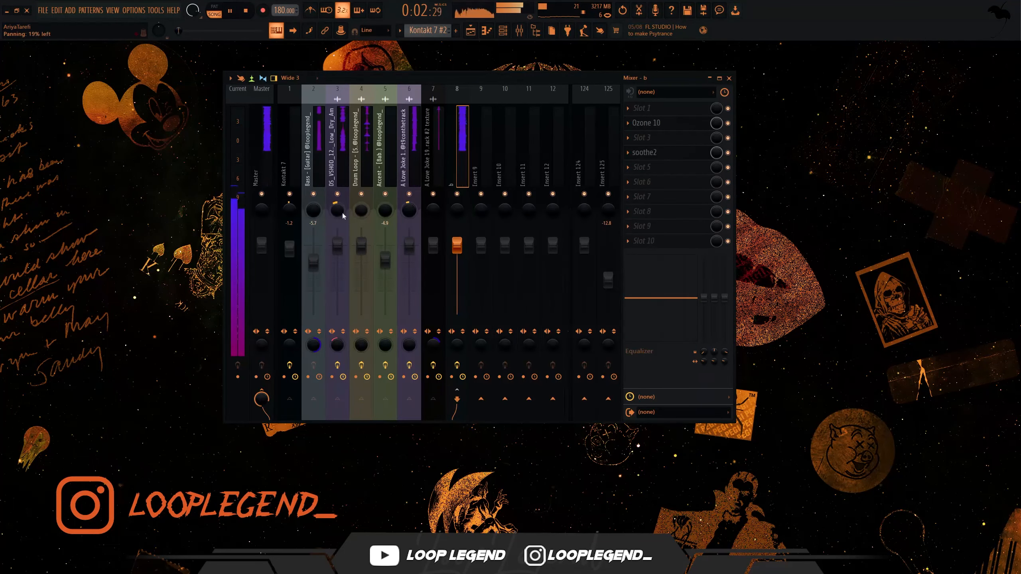
{"action": "left_click", "coordinate": [342, 194]}
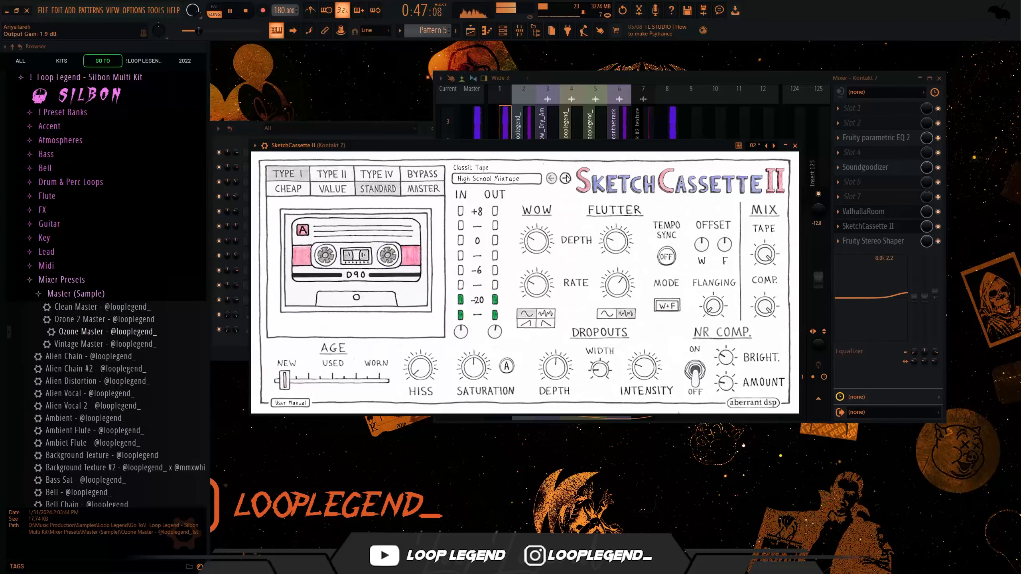
Browse forward through the SketchCassette II presets on the Kontakt 7 track, starting with In The Garage.
{"action": "left_click", "coordinate": [564, 178]}
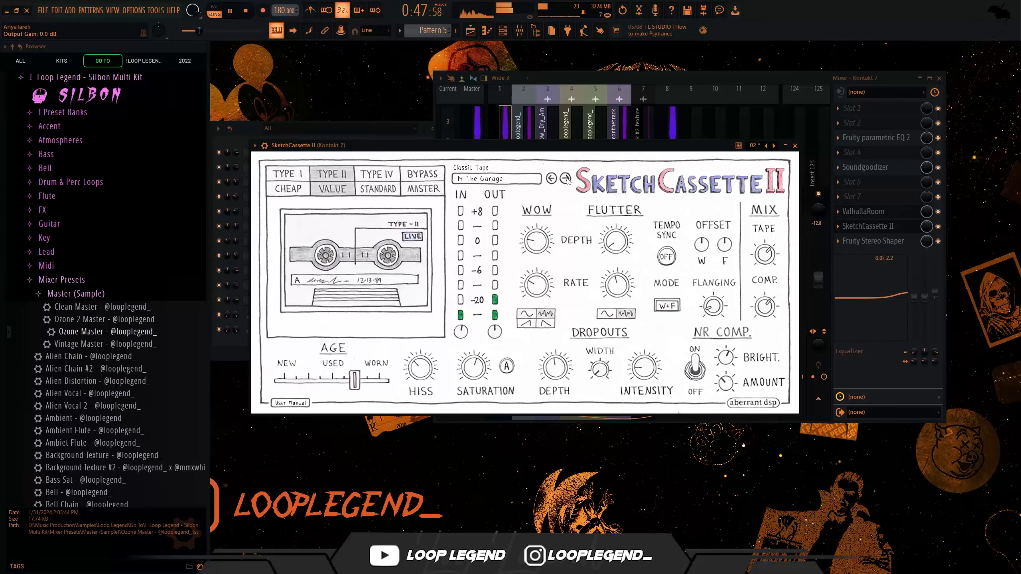
{"action": "left_click", "coordinate": [564, 179]}
{"action": "left_click", "coordinate": [565, 178]}
{"action": "left_click", "coordinate": [565, 178]}
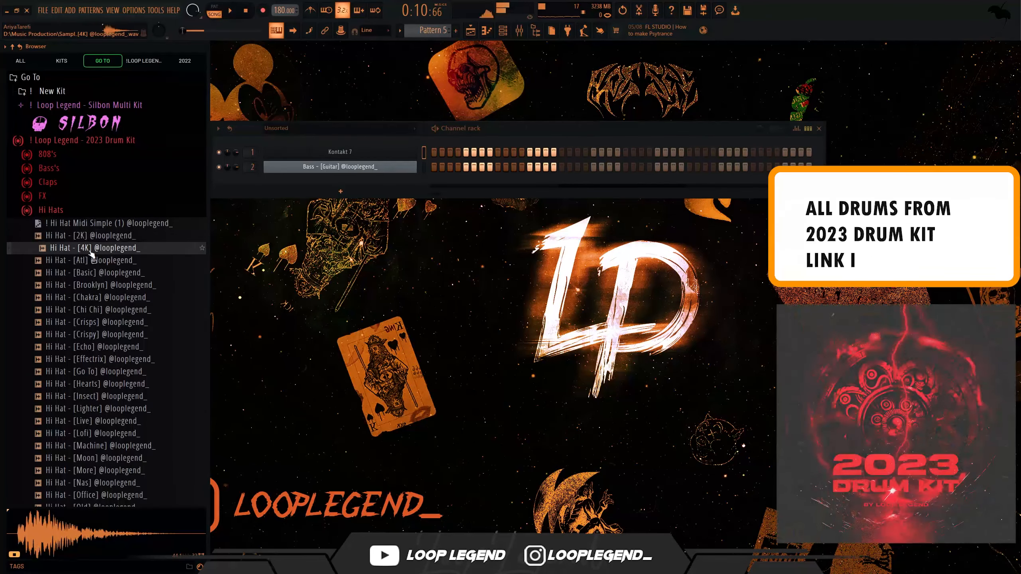
Add the Hi Hat - [2K] sample as a new channel and place hits on steps 1, 3 and 7.
{"action": "left_click", "coordinate": [113, 236]}
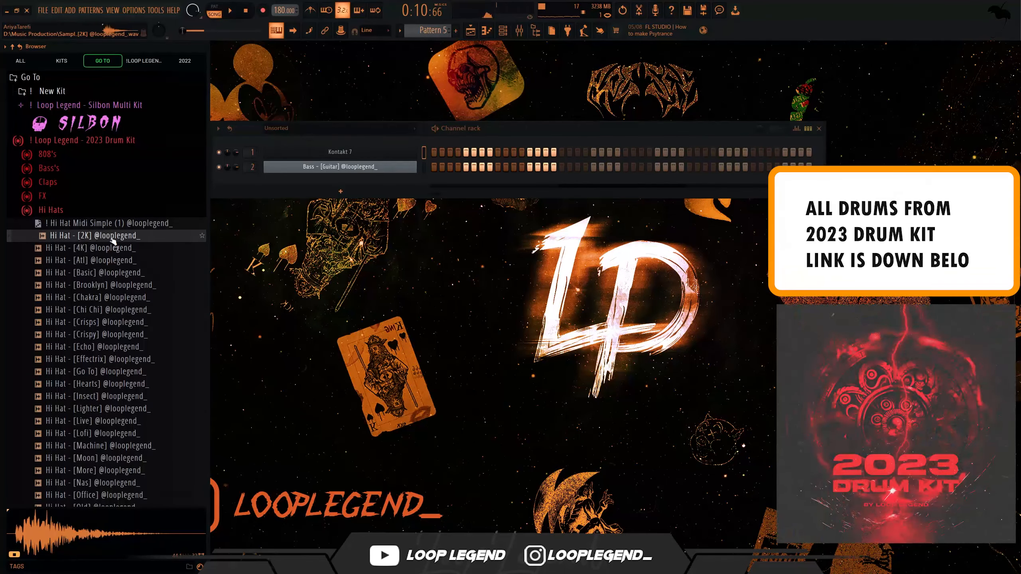
{"action": "left_click_drag", "start_coordinate": [112, 240], "coordinate": [423, 192]}
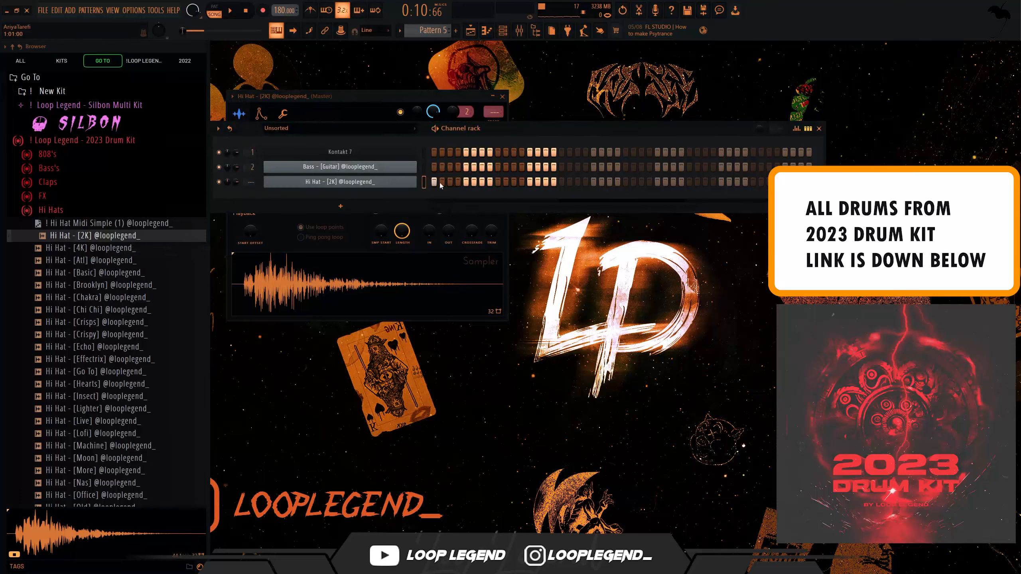
{"action": "left_click", "coordinate": [450, 183]}
{"action": "left_click", "coordinate": [482, 184]}
{"action": "key", "text": "space"}
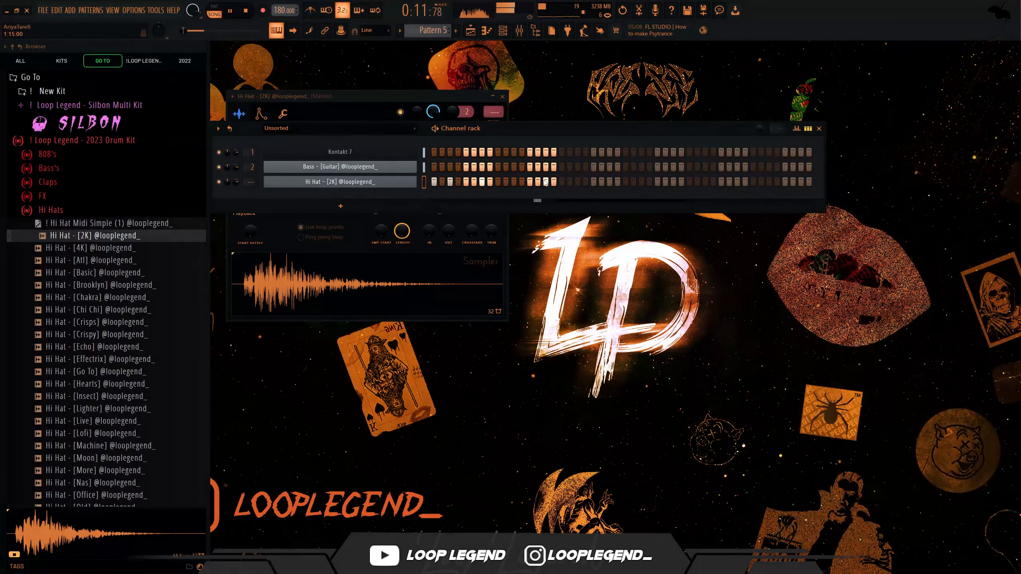
Add the Clap - [Go To] sample as a new channel and give it the Clap Midi 8 Bar pattern.
{"action": "left_click", "coordinate": [47, 182]}
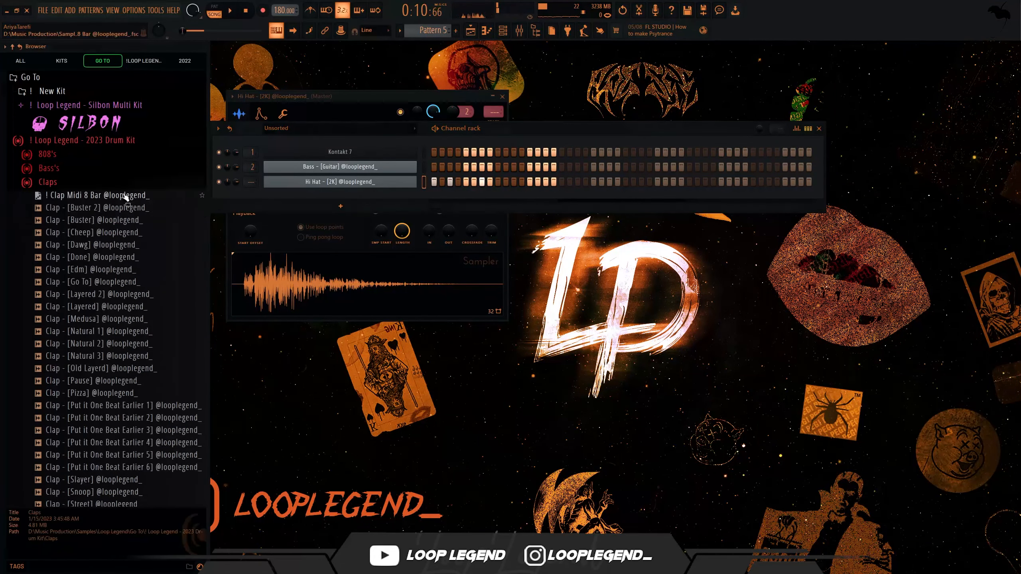
{"action": "left_click", "coordinate": [113, 269]}
{"action": "left_click", "coordinate": [115, 283]}
{"action": "right_click", "coordinate": [113, 283]}
{"action": "left_click", "coordinate": [124, 297]}
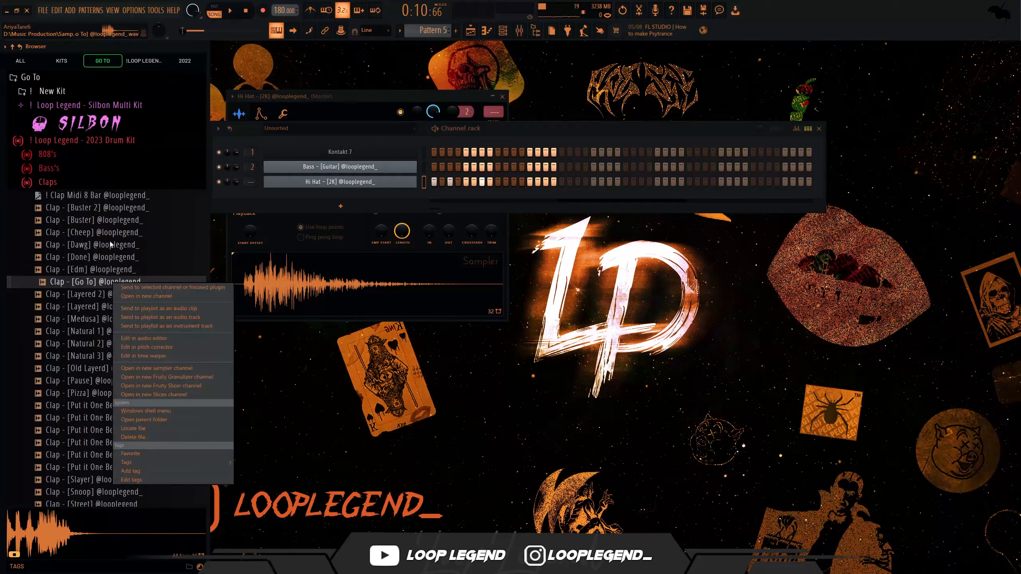
{"action": "left_click_drag", "start_coordinate": [122, 197], "coordinate": [340, 123]}
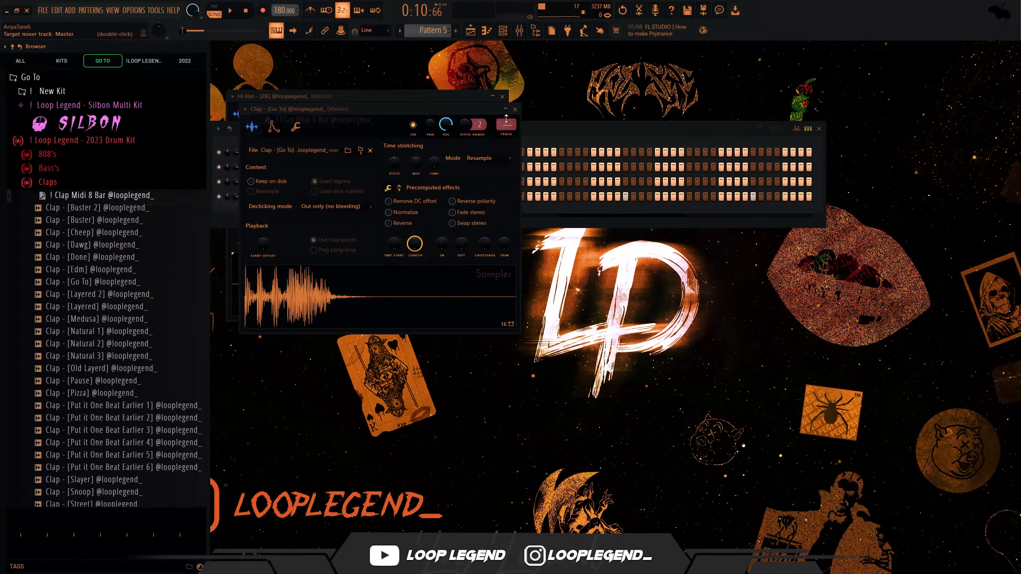
{"action": "left_click", "coordinate": [515, 109]}
{"action": "key", "text": "space"}
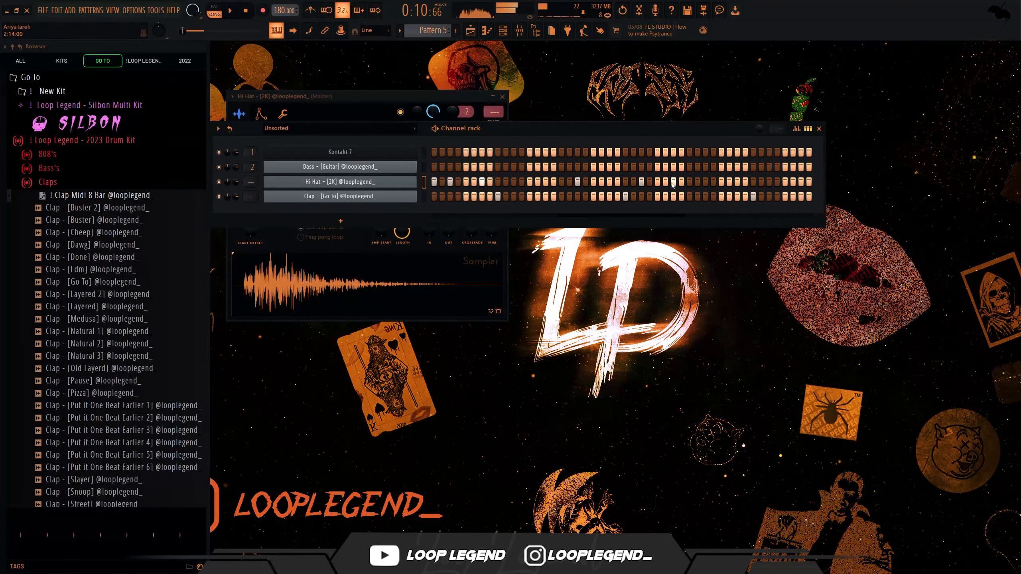
Lower the hi-hat notes after the first two to A#4 and duplicate the two-bar pattern into bars 3 and 4.
{"action": "key", "text": "F7"}
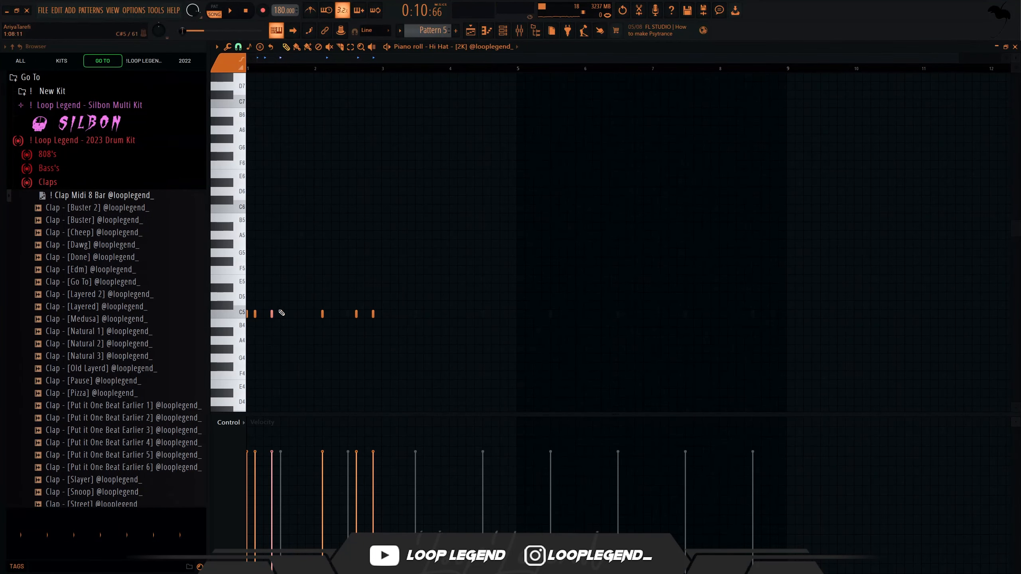
{"action": "left_click_drag", "start_coordinate": [410, 275], "coordinate": [373, 332]}
{"action": "key", "text": "space"}
{"action": "key", "text": "ctrl+b"}
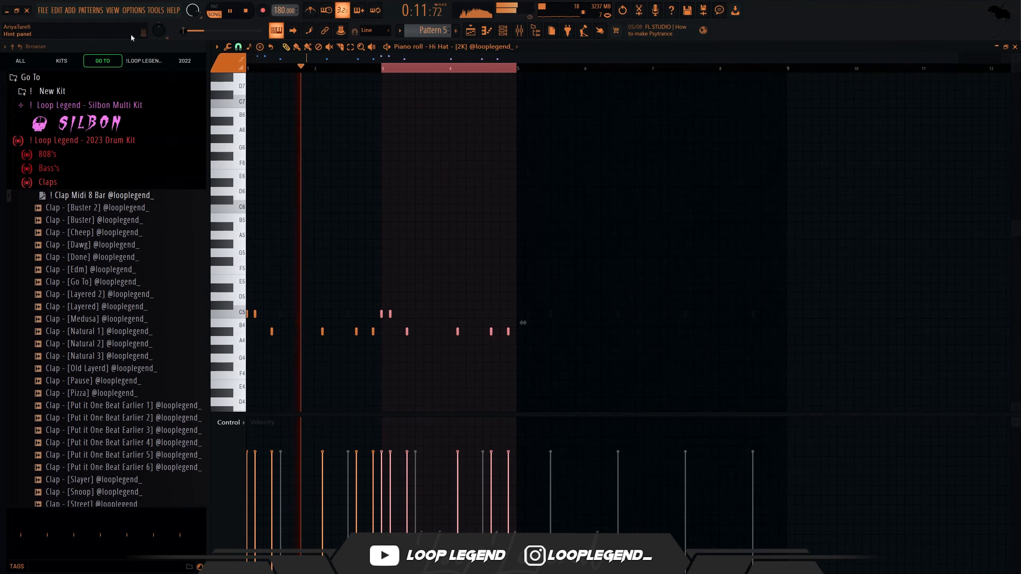
Add an A#4 hi-hat note at the start of bar 2 and reduce its velocity to 62%.
{"action": "scroll", "coordinate": [293, 254], "scroll_direction": "up", "scroll_amount": 3}
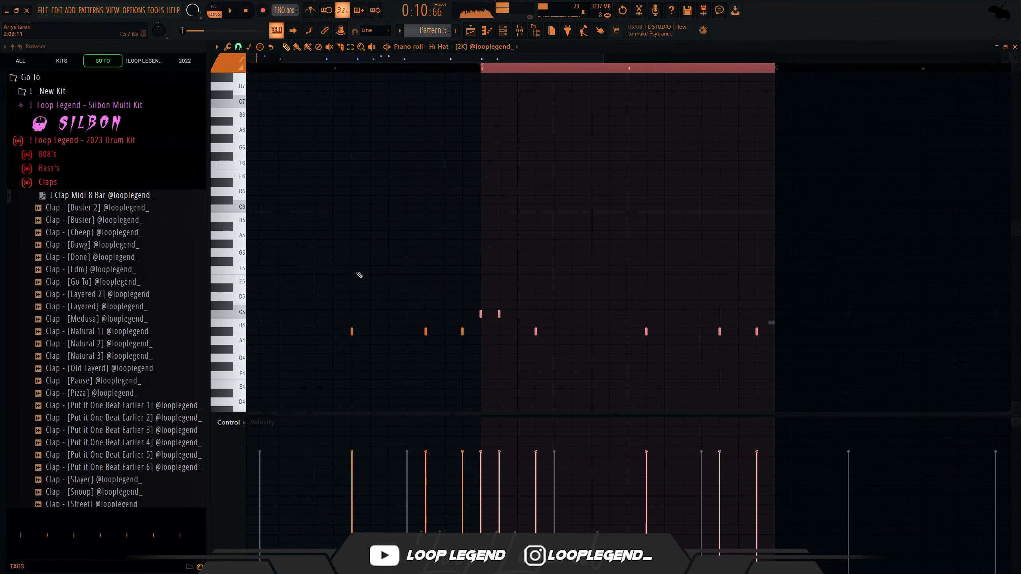
{"action": "left_click", "coordinate": [334, 331]}
{"action": "left_click", "coordinate": [336, 476]}
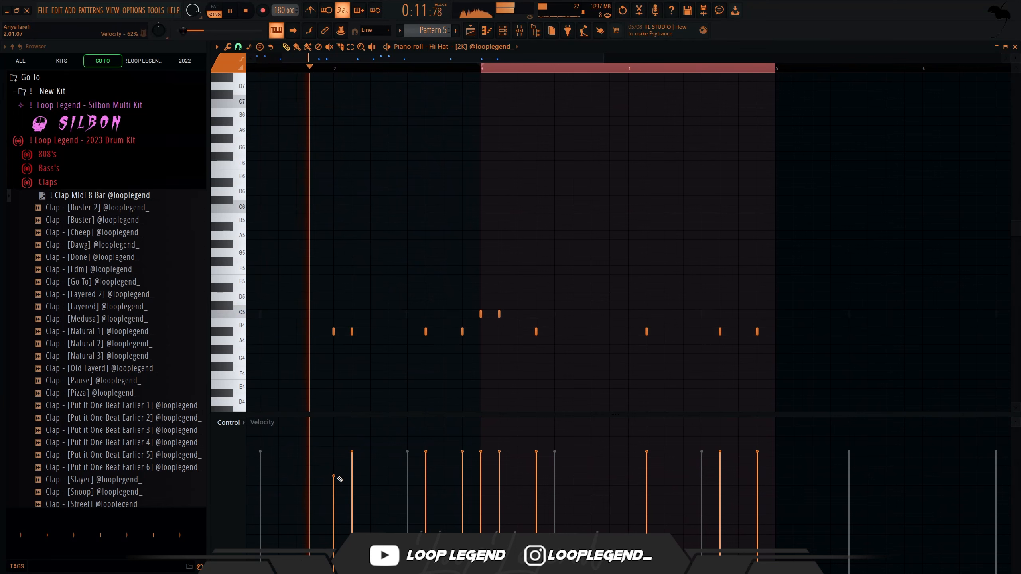
{"action": "key", "text": "space"}
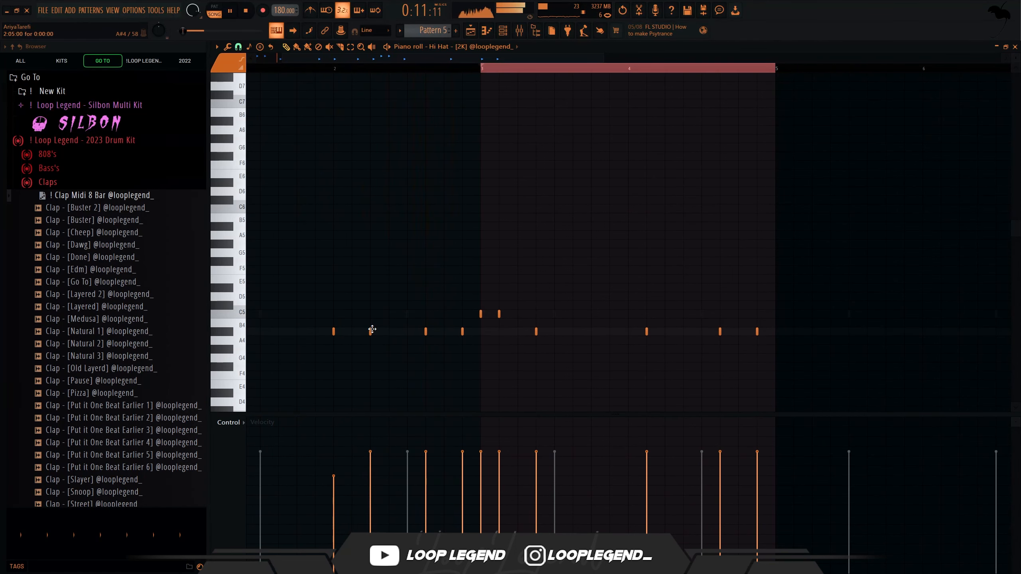
Audition the hi-hat pattern and shift single A#4 hits in bars 2 and 4 two steps later.
{"action": "key", "text": "space"}
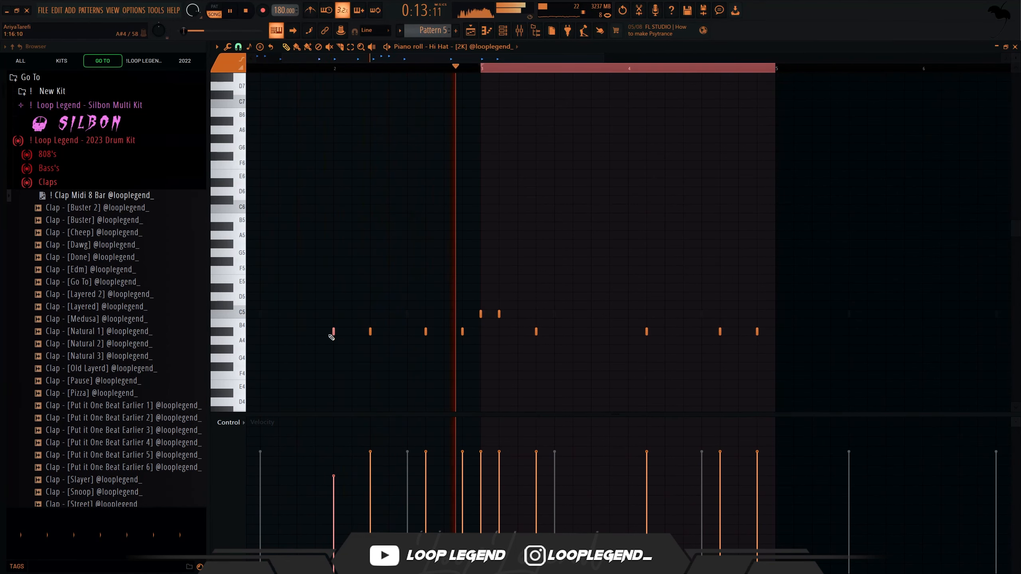
{"action": "left_click", "coordinate": [539, 332]}
{"action": "key", "text": "space"}
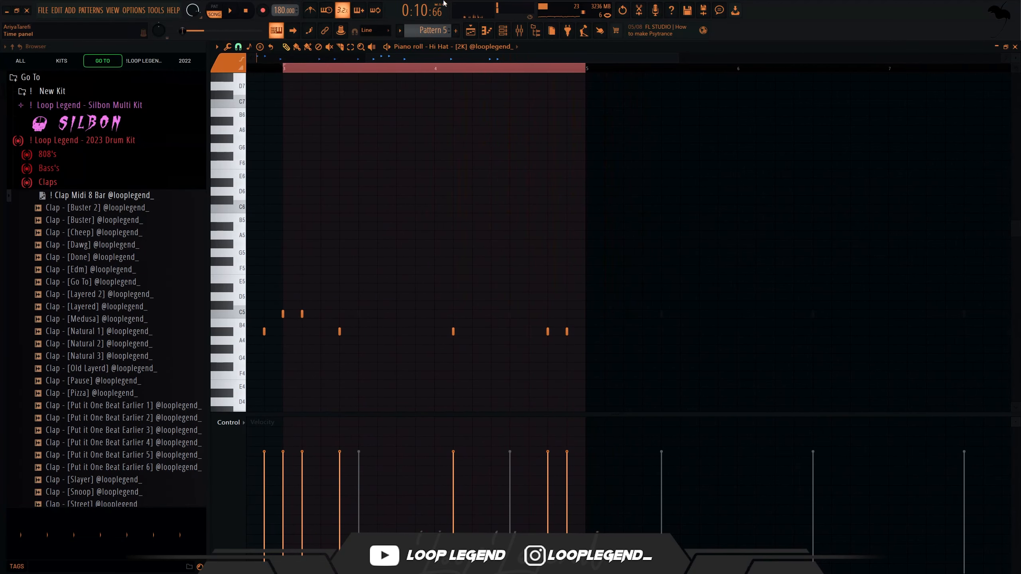
Play the hi-hat pattern from bar 4 and transpose all its notes up three semitones.
{"action": "left_click", "coordinate": [435, 67]}
{"action": "key", "text": "space"}
{"action": "scroll", "coordinate": [396, 156], "scroll_direction": "down", "scroll_amount": 4}
{"action": "left_click", "coordinate": [396, 201], "text": "ctrl"}
{"action": "key", "text": "shift+Up"}
{"action": "key", "text": "shift+Up"}
{"action": "key", "text": "shift+Up"}
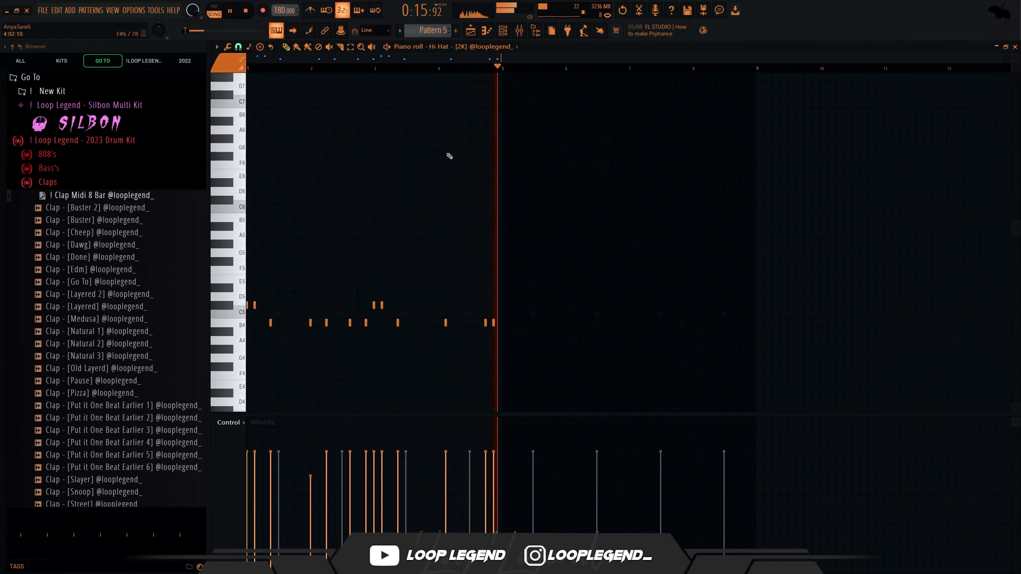
{"action": "key", "text": "space"}
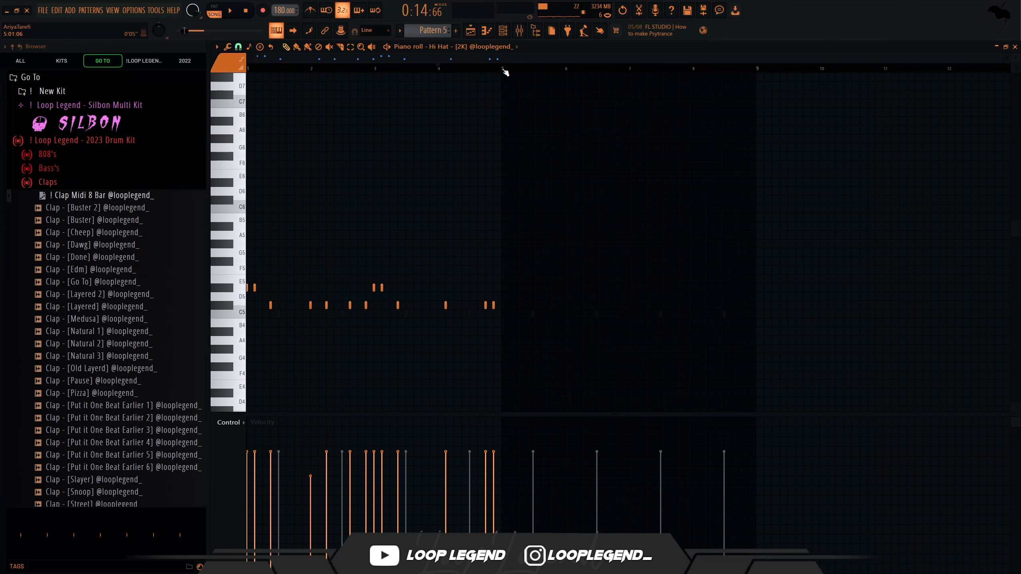
{"action": "scroll", "coordinate": [239, 427], "scroll_direction": "up", "scroll_amount": 1}
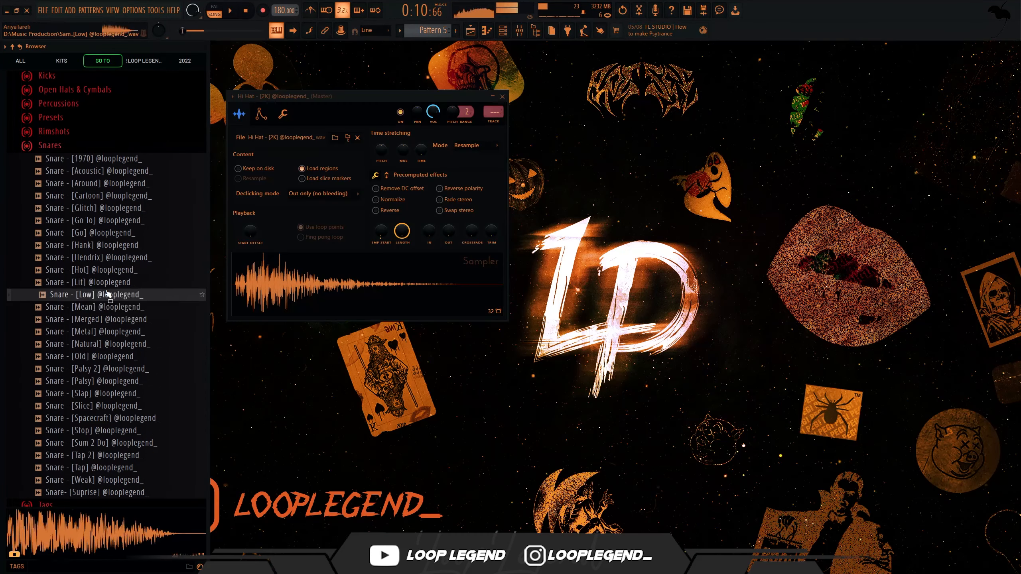
Try the Snare - [Mean] sample on its own channel and audition its hits in the piano roll.
{"action": "left_click", "coordinate": [93, 307]}
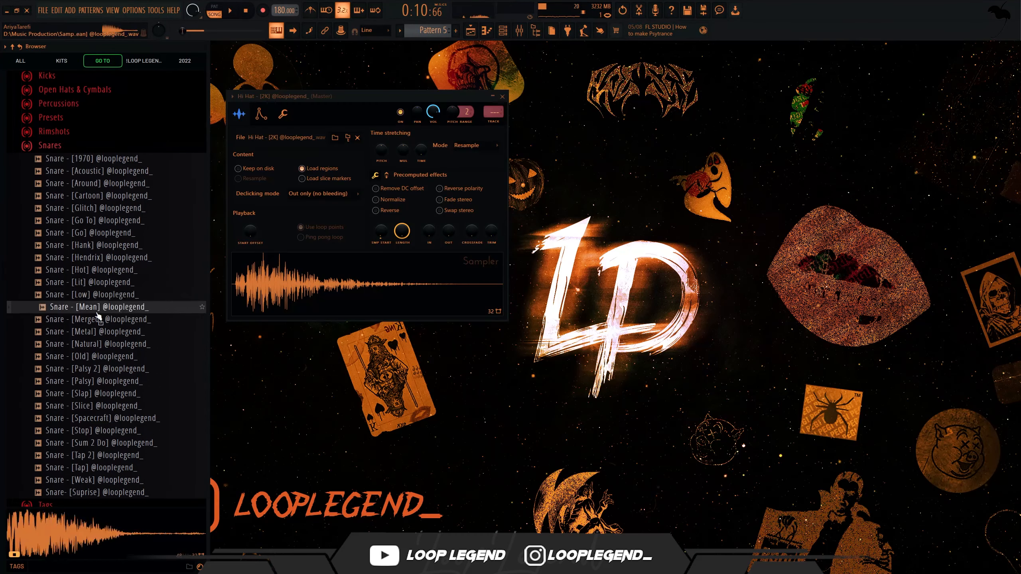
{"action": "key", "text": "F6"}
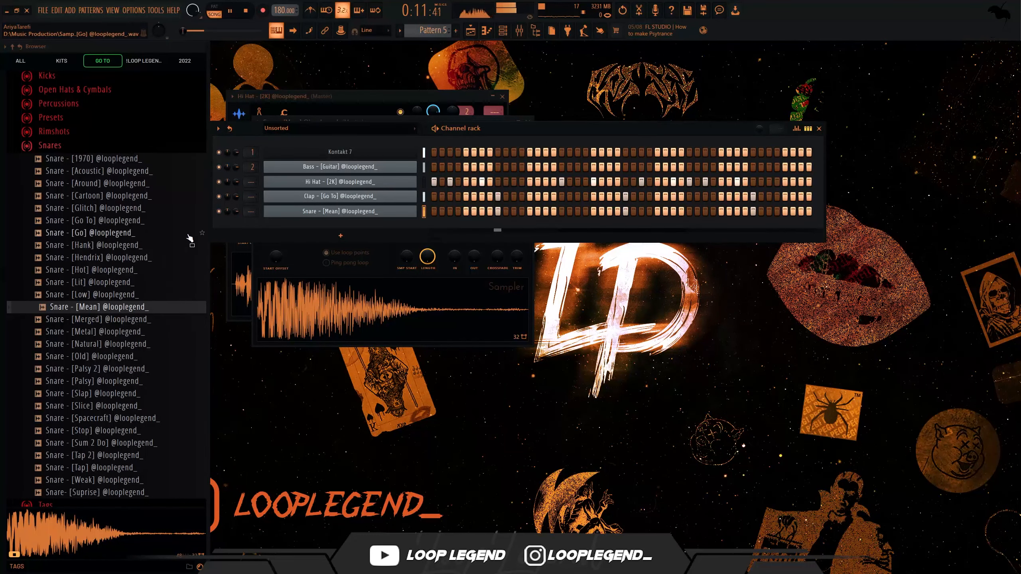
{"action": "key", "text": "F7"}
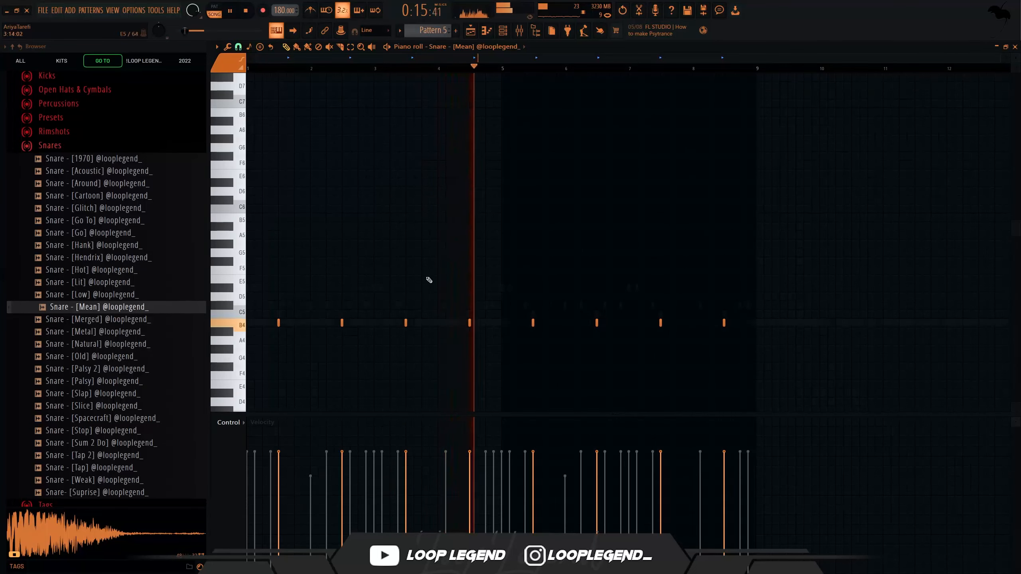
Add the 808 - [Go To 3] sample as a new channel in the channel rack.
{"action": "right_click", "coordinate": [110, 330]}
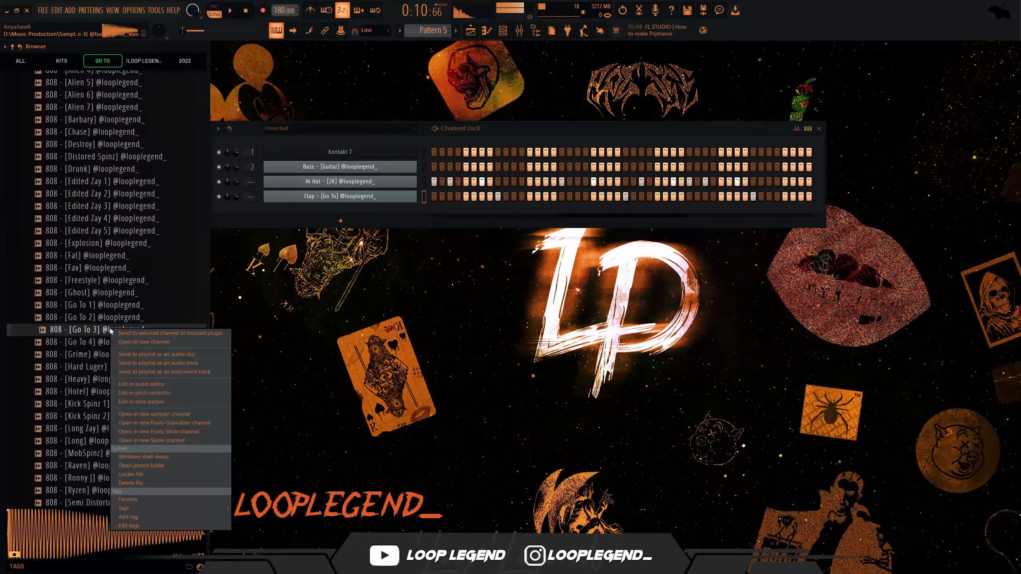
{"action": "left_click", "coordinate": [116, 341]}
{"action": "key", "text": "F6"}
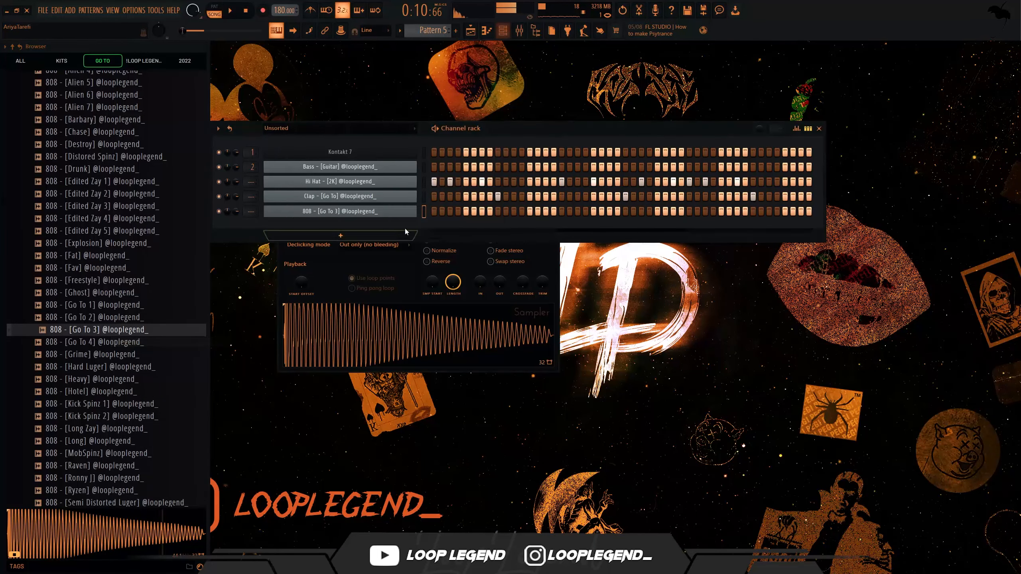
Write a descending 808 pattern of D#5, C#5 and B4 notes across bars 1 to 3 and audition it.
{"action": "key", "text": "F7"}
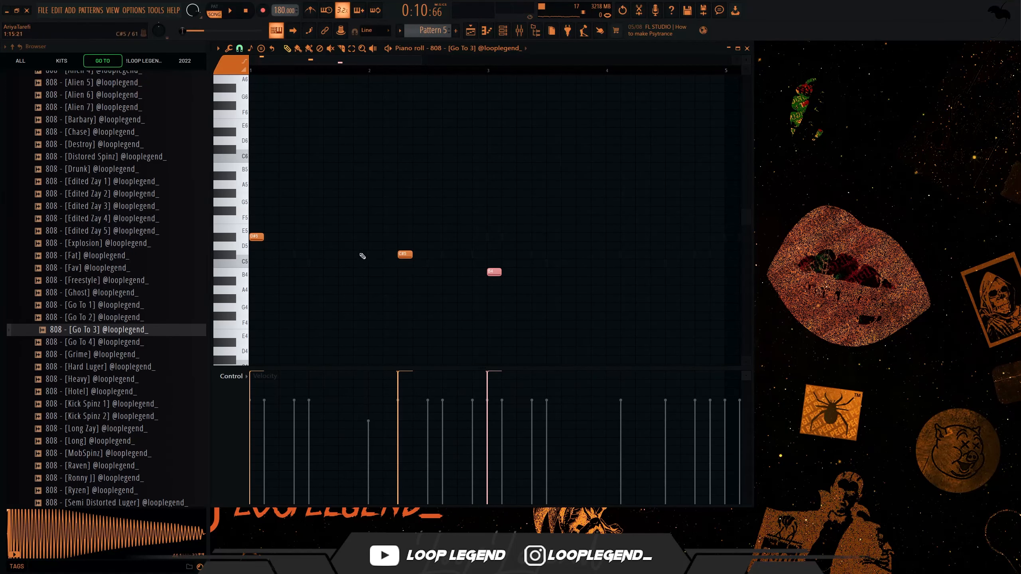
{"action": "scroll", "coordinate": [403, 246], "scroll_direction": "up", "scroll_amount": 2}
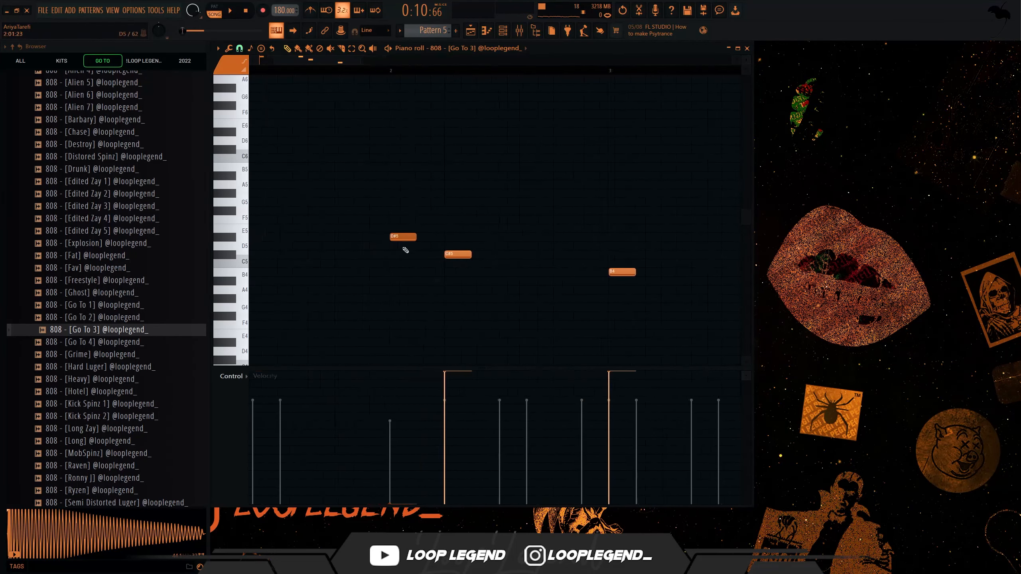
{"action": "scroll", "coordinate": [410, 244], "scroll_direction": "down", "scroll_amount": 4}
{"action": "key", "text": "space"}
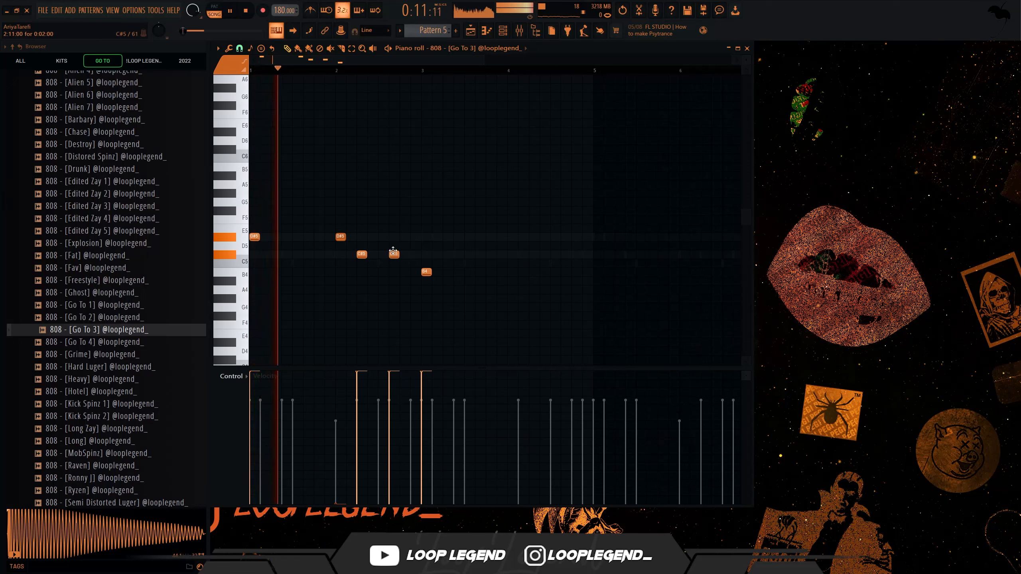
{"action": "scroll", "coordinate": [398, 241], "scroll_direction": "down", "scroll_amount": 1}
{"action": "scroll", "coordinate": [431, 256], "scroll_direction": "up", "scroll_amount": 3}
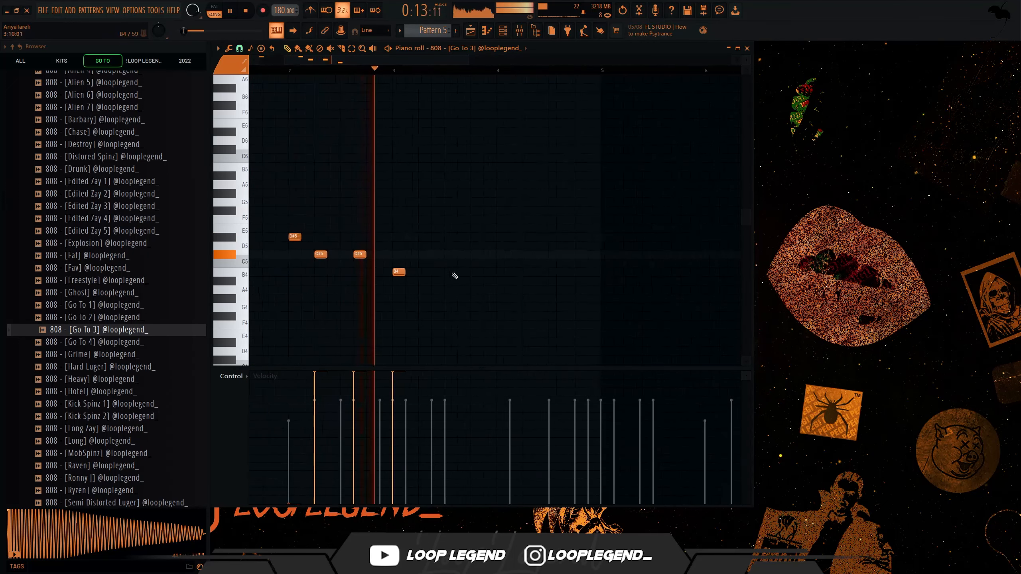
{"action": "left_click", "coordinate": [539, 273]}
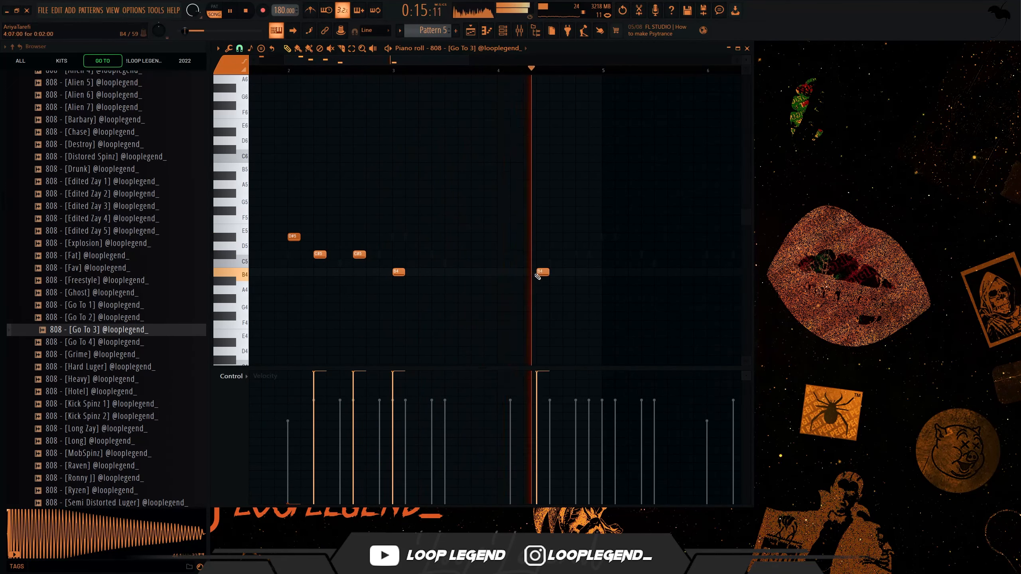
{"action": "key", "text": "space"}
{"action": "right_click", "coordinate": [543, 272]}
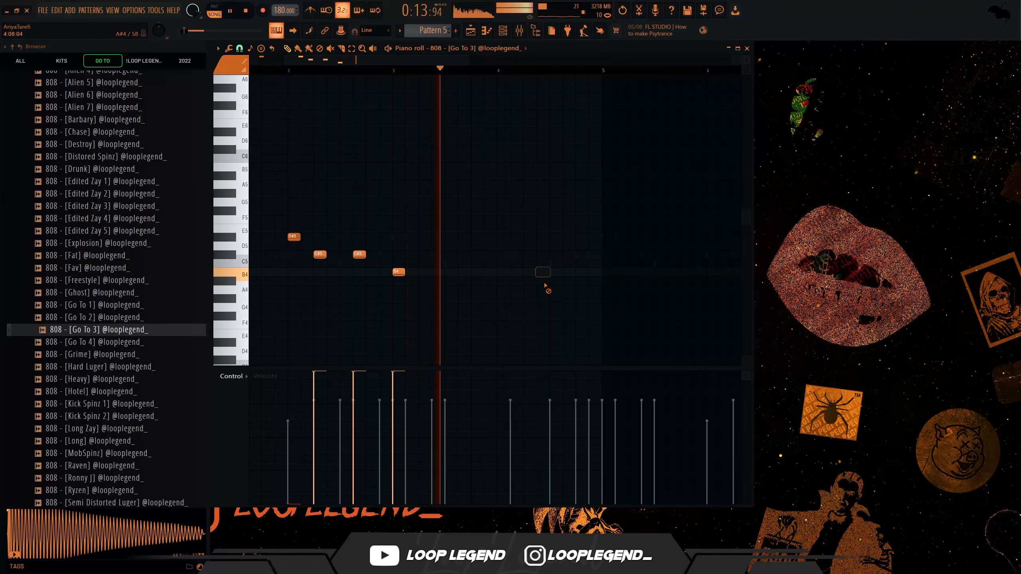
Add the Snare - [Cartoon] sample as a new channel and open its hits in the piano roll.
{"action": "scroll", "coordinate": [537, 86], "scroll_direction": "down", "scroll_amount": 2}
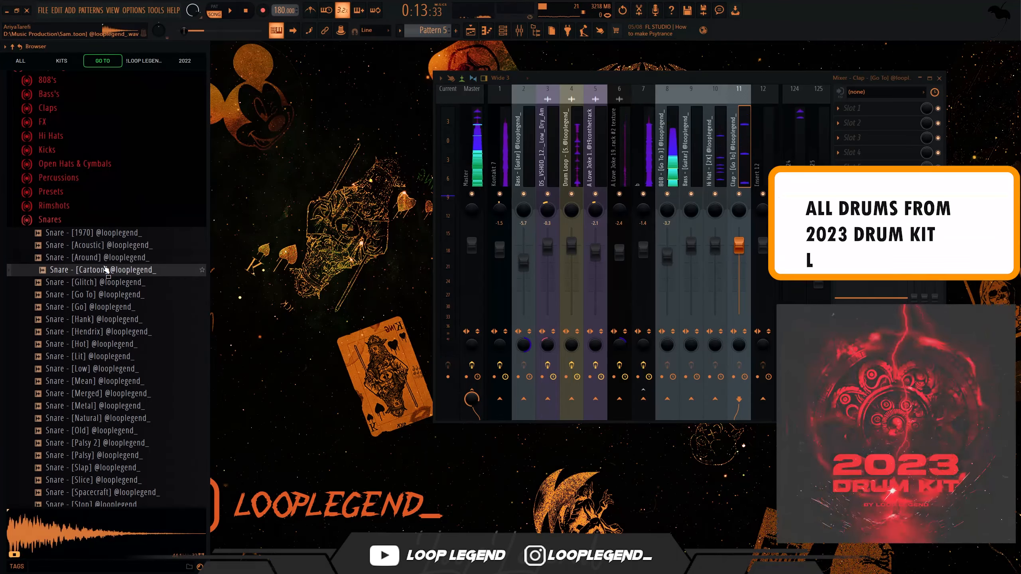
{"action": "middle_click", "coordinate": [105, 270]}
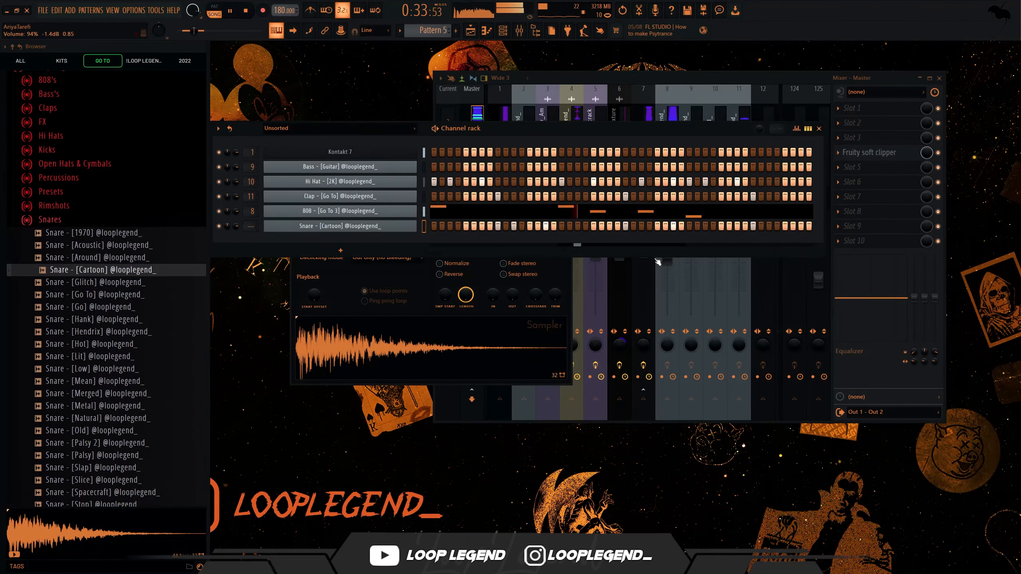
{"action": "key", "text": "F7"}
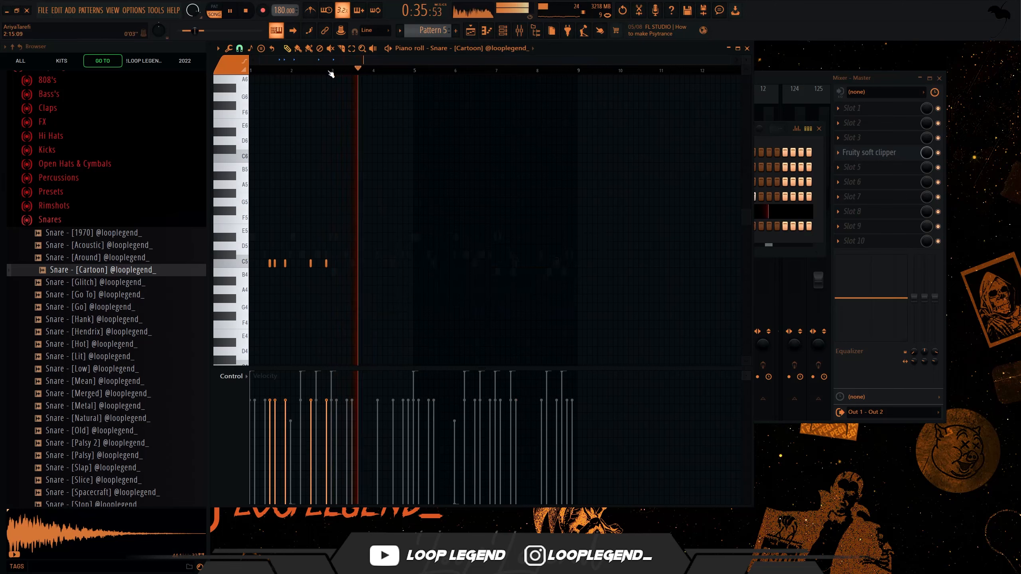
Repeat the Cartoon snare hits through the pattern by duplicating bars 1 to 2, followed by bars 1 to 4.
{"action": "left_click_drag", "start_coordinate": [334, 71], "coordinate": [80, 132]}
{"action": "key", "text": "ctrl+b"}
{"action": "key", "text": "ctrl+b"}
{"action": "left_click_drag", "start_coordinate": [501, 233], "coordinate": [390, 320]}
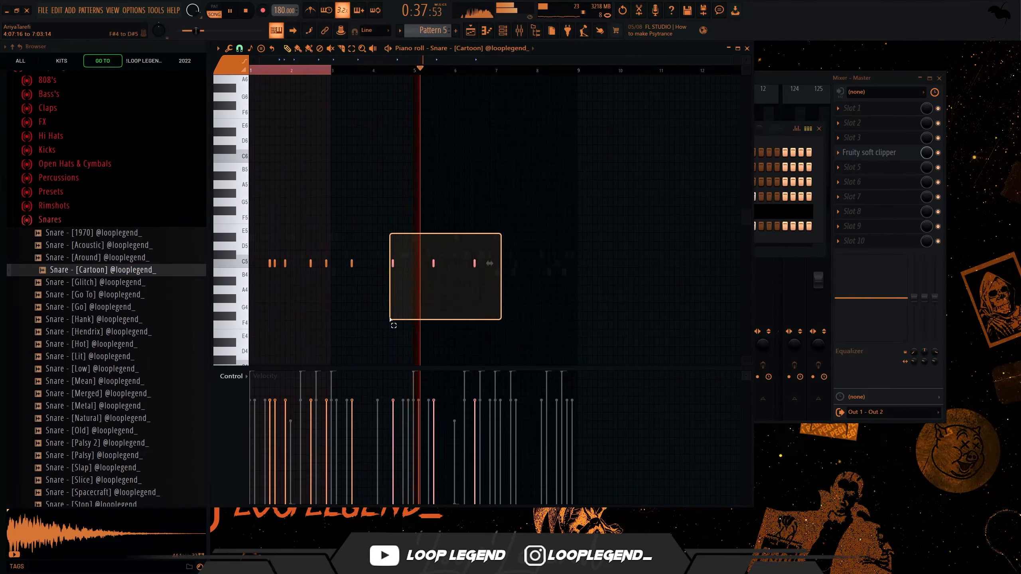
{"action": "key", "text": "ctrl+x"}
{"action": "key", "text": "ctrl+z"}
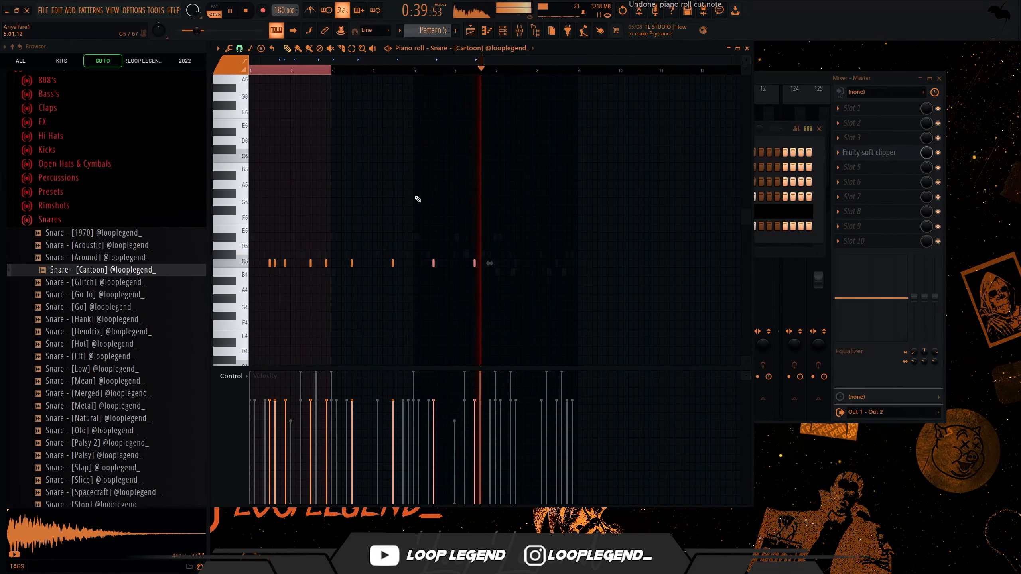
{"action": "left_click_drag", "start_coordinate": [250, 72], "coordinate": [414, 71]}
{"action": "key", "text": "ctrl+b"}
{"action": "left_click_drag", "start_coordinate": [612, 189], "coordinate": [472, 225]}
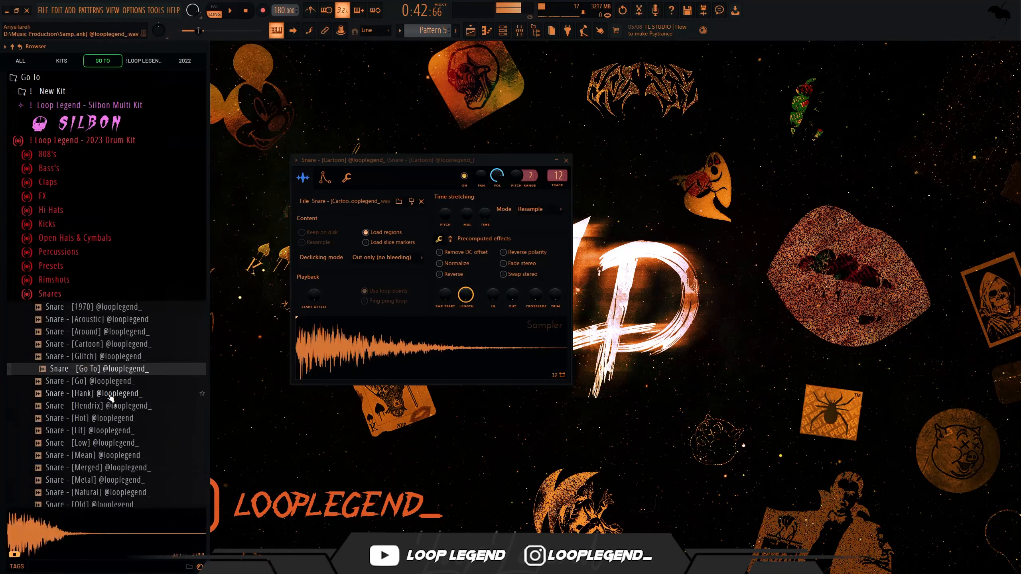
Add the Snare - [Hendrix] sample as a new channel and place its hits in bars 2 and 4 of Pattern 6.
{"action": "left_click", "coordinate": [109, 396]}
{"action": "right_click", "coordinate": [101, 407]}
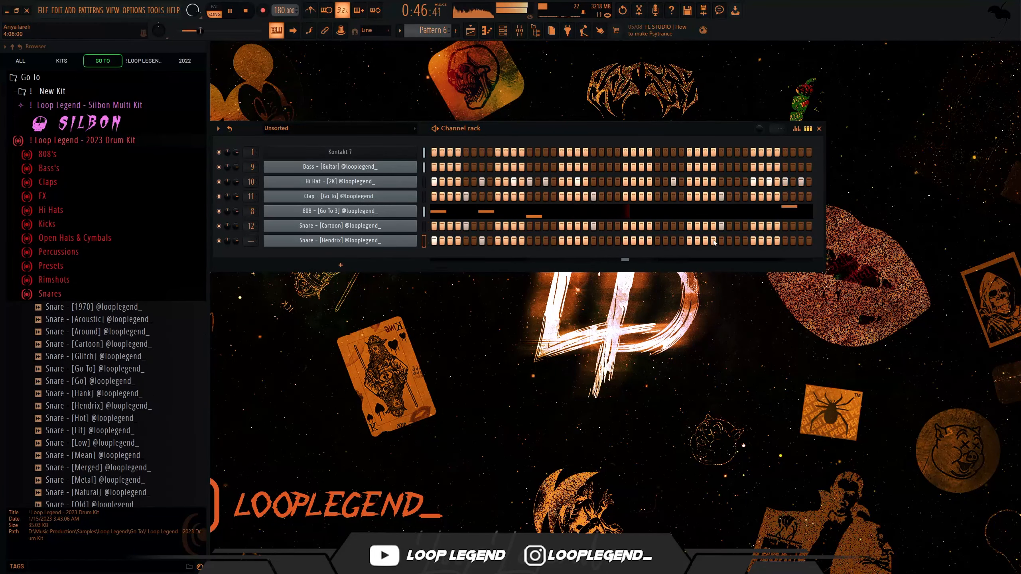
{"action": "right_click", "coordinate": [762, 243]}
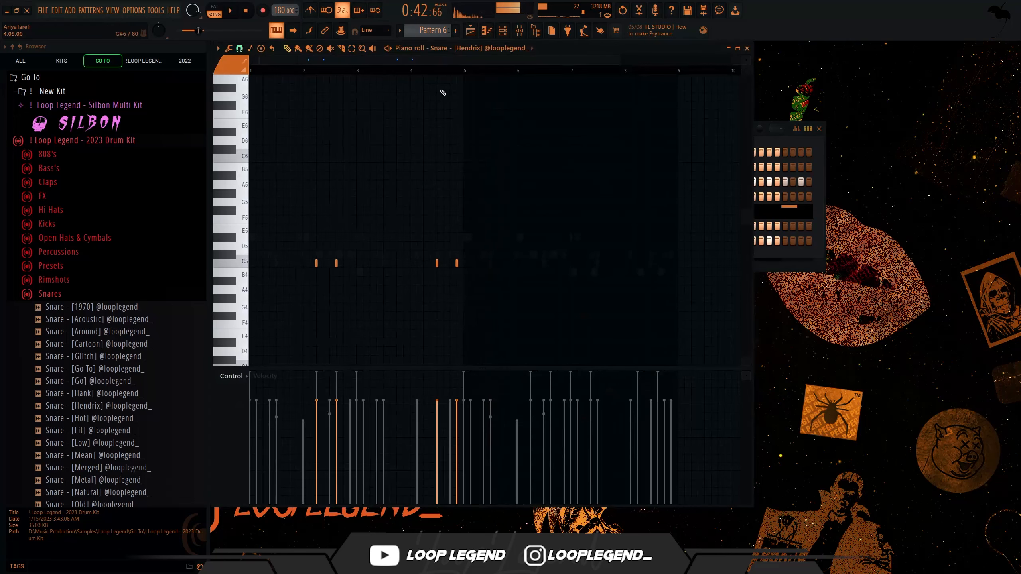
Move the first Hendrix snare hit in bar 4 two steps later and play the change back.
{"action": "scroll", "coordinate": [443, 93], "scroll_direction": "up", "scroll_amount": 3, "text": "ctrl"}
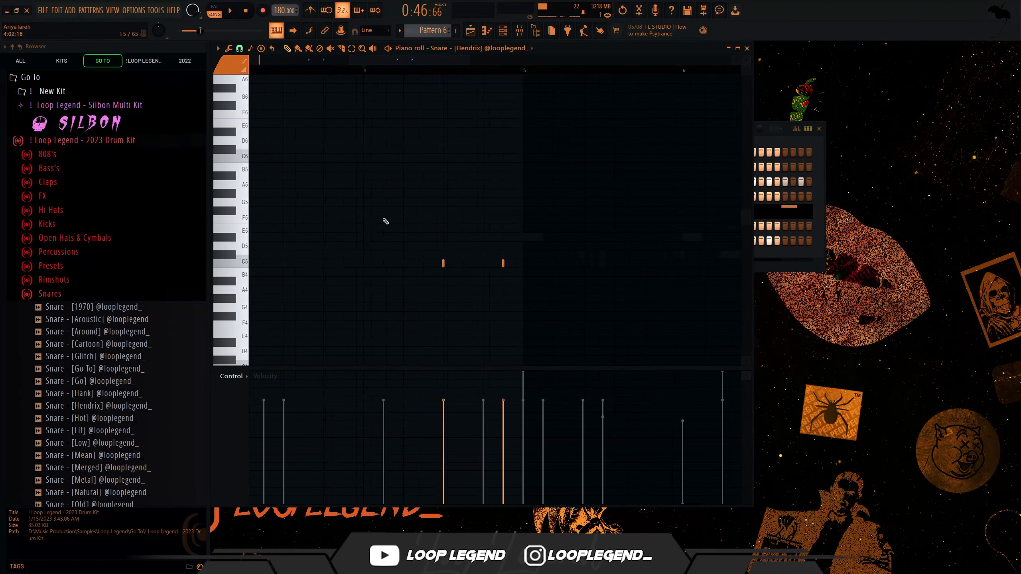
{"action": "left_click_drag", "start_coordinate": [443, 263], "coordinate": [463, 264]}
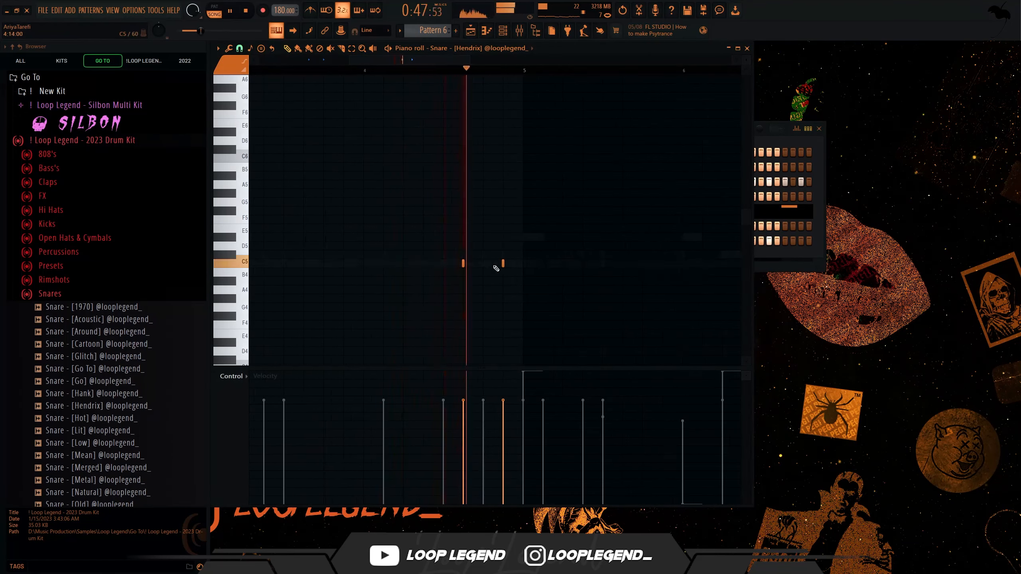
{"action": "scroll", "coordinate": [455, 129], "scroll_direction": "down", "scroll_amount": 3, "text": "ctrl"}
{"action": "left_click_drag", "start_coordinate": [373, 72], "coordinate": [356, 73]}
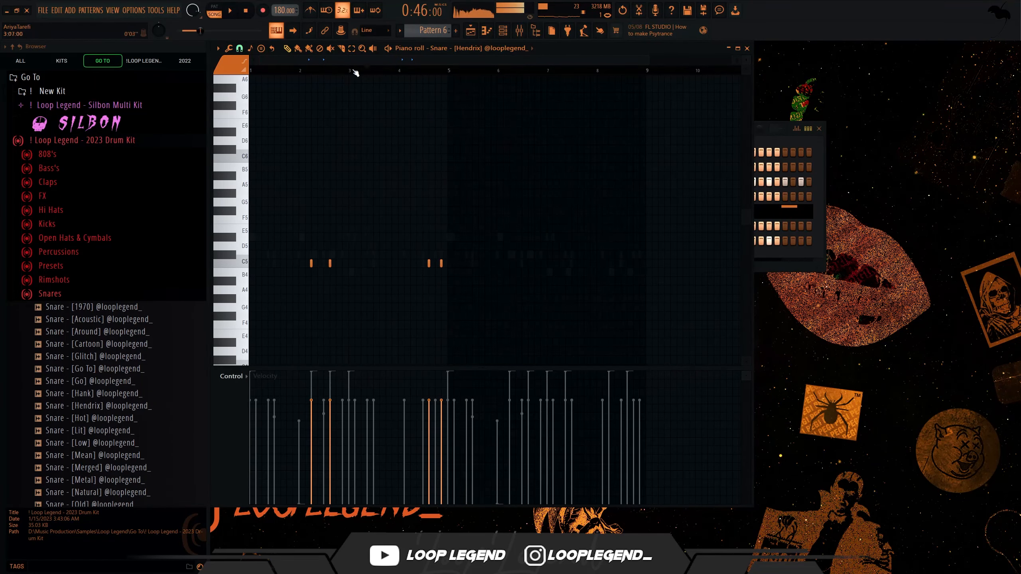
Set the snap to 1/3 step, paint a seven-hit C5 snare roll in bar 2, and audition it.
{"action": "left_click", "coordinate": [240, 48]}
{"action": "left_click", "coordinate": [252, 110]}
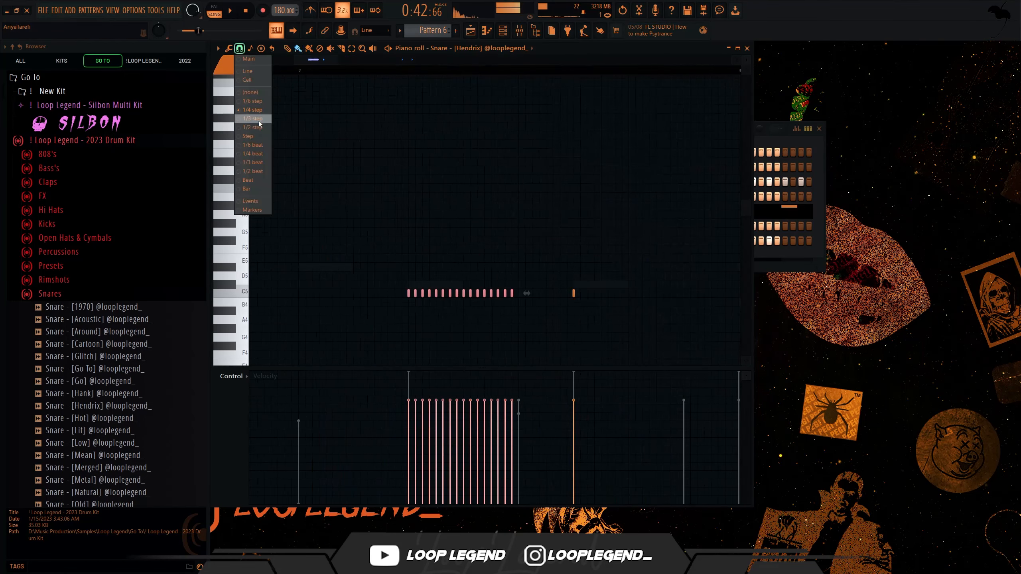
{"action": "left_click", "coordinate": [259, 119]}
{"action": "scroll", "coordinate": [398, 274], "scroll_direction": "up", "scroll_amount": 3}
{"action": "left_click_drag", "start_coordinate": [411, 294], "coordinate": [506, 299]}
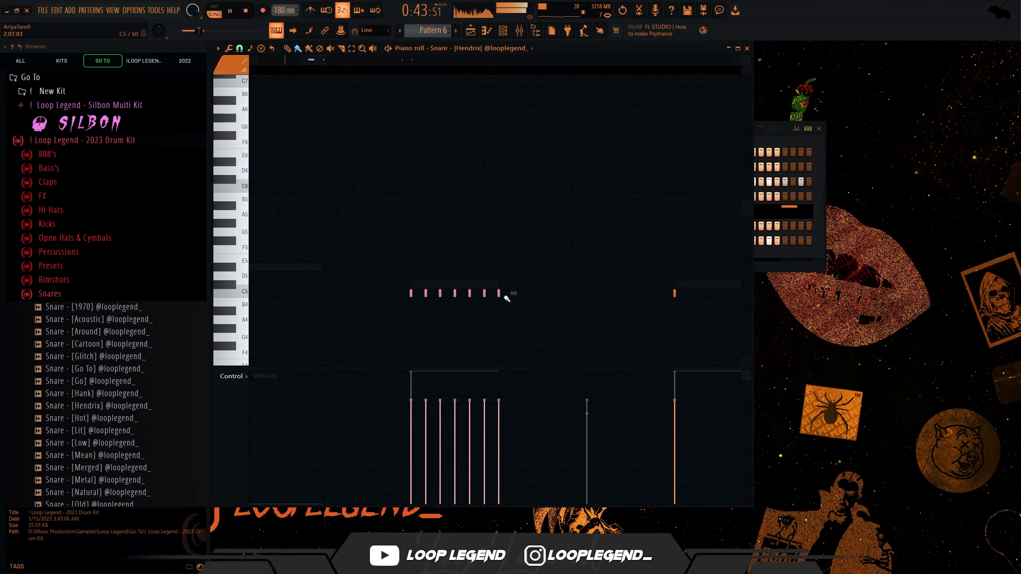
{"action": "key", "text": "space"}
Extend the bar 2 snare roll with five more hits and lower those five by one semitone to B4.
{"action": "scroll", "coordinate": [504, 300], "scroll_direction": "down", "scroll_amount": 3}
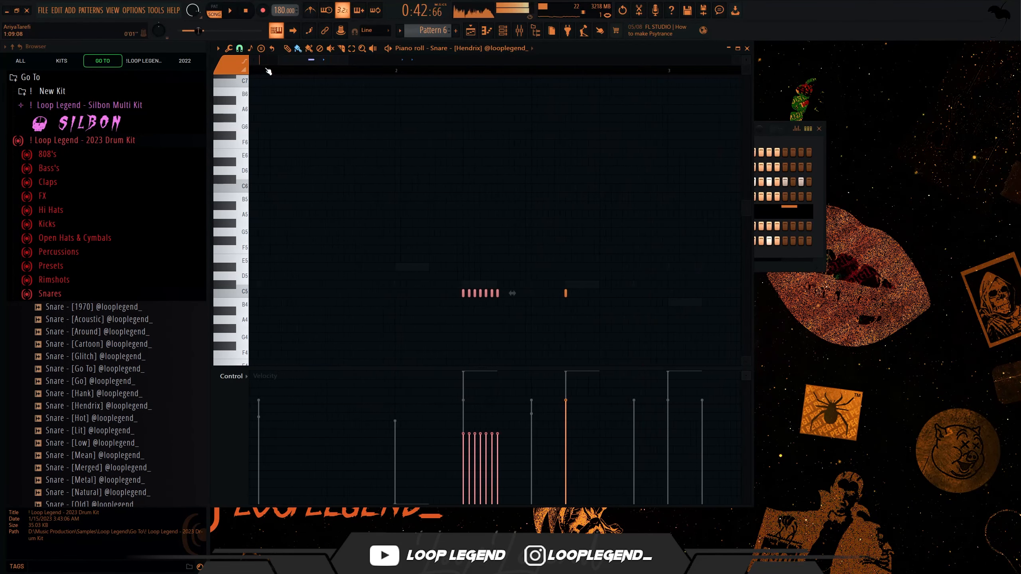
{"action": "scroll", "coordinate": [448, 243], "scroll_direction": "up", "scroll_amount": 2}
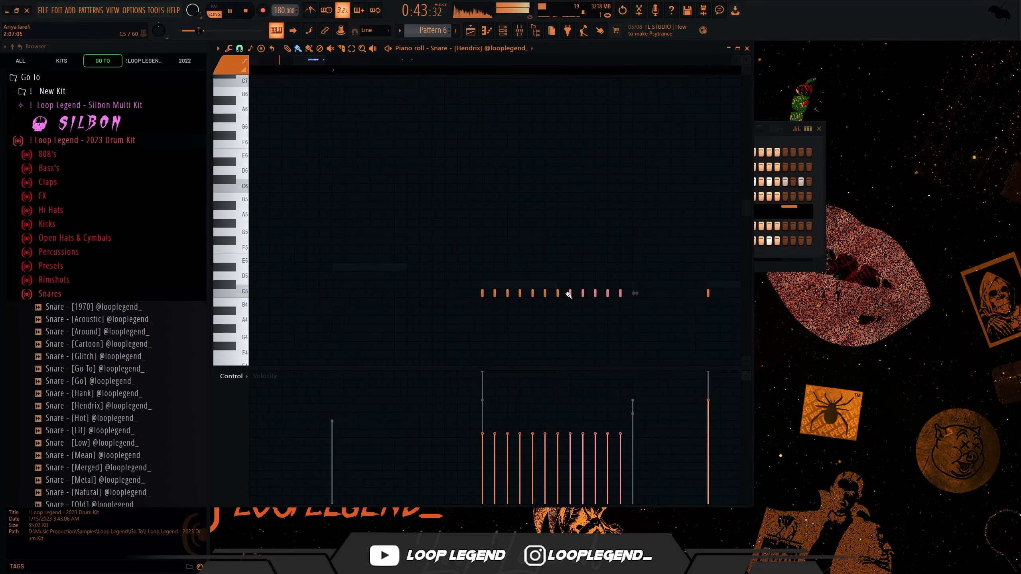
{"action": "key", "text": "shift+Down"}
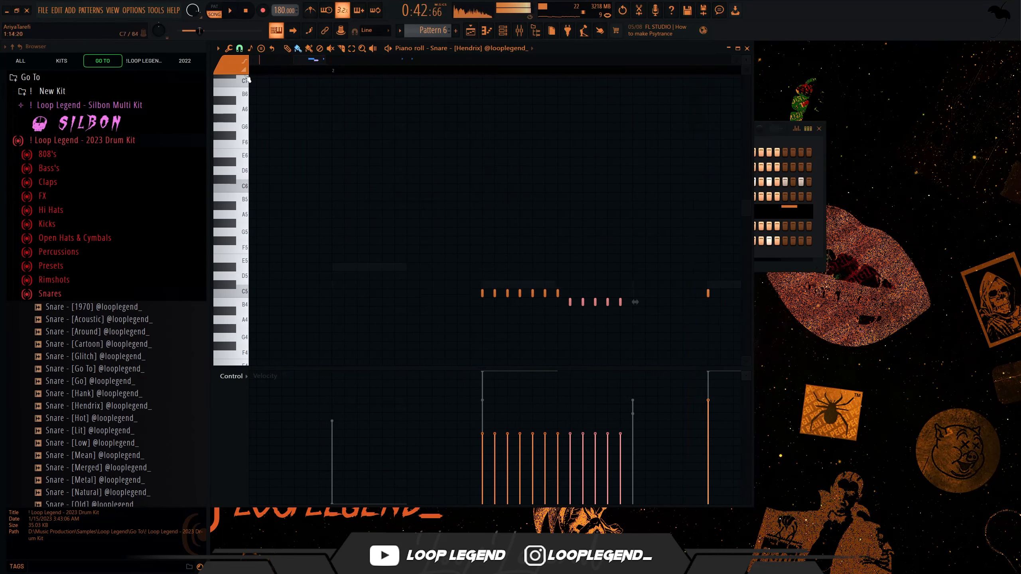
Try a 1/2-step C5 roll after the last snare hit in bar 2 and delete it.
{"action": "left_click", "coordinate": [240, 48]}
{"action": "left_click", "coordinate": [259, 131]}
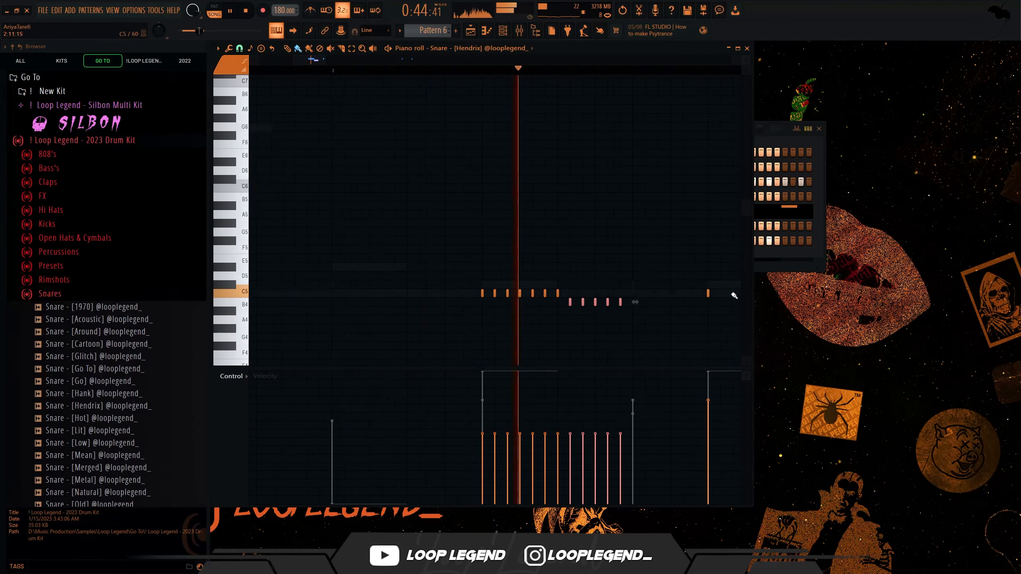
{"action": "left_click_drag", "start_coordinate": [732, 294], "coordinate": [808, 287]}
{"action": "scroll", "coordinate": [702, 298], "scroll_direction": "down", "scroll_amount": 2}
{"action": "scroll", "coordinate": [707, 297], "scroll_direction": "up", "scroll_amount": 2}
{"action": "key", "text": "space"}
{"action": "key", "text": "Delete"}
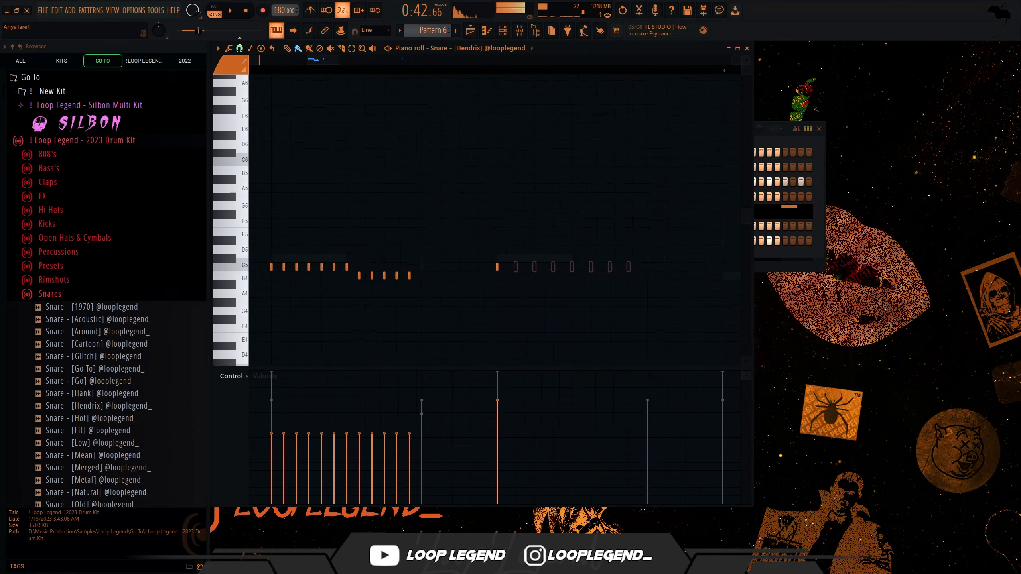
Paint a six-hit C5 roll from the last bar 2 hit at 1/3-step snap, and raise all bar 2 rolls four semitones.
{"action": "left_click", "coordinate": [240, 49]}
{"action": "left_click", "coordinate": [257, 120]}
{"action": "key", "text": "space"}
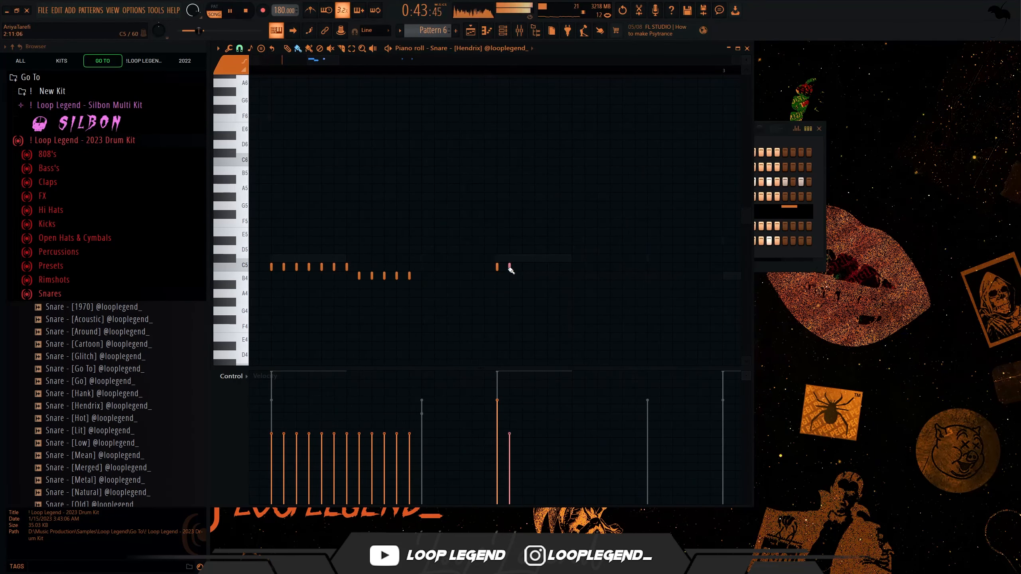
{"action": "right_click", "coordinate": [572, 268]}
{"action": "scroll", "coordinate": [566, 264], "scroll_direction": "down", "scroll_amount": 2}
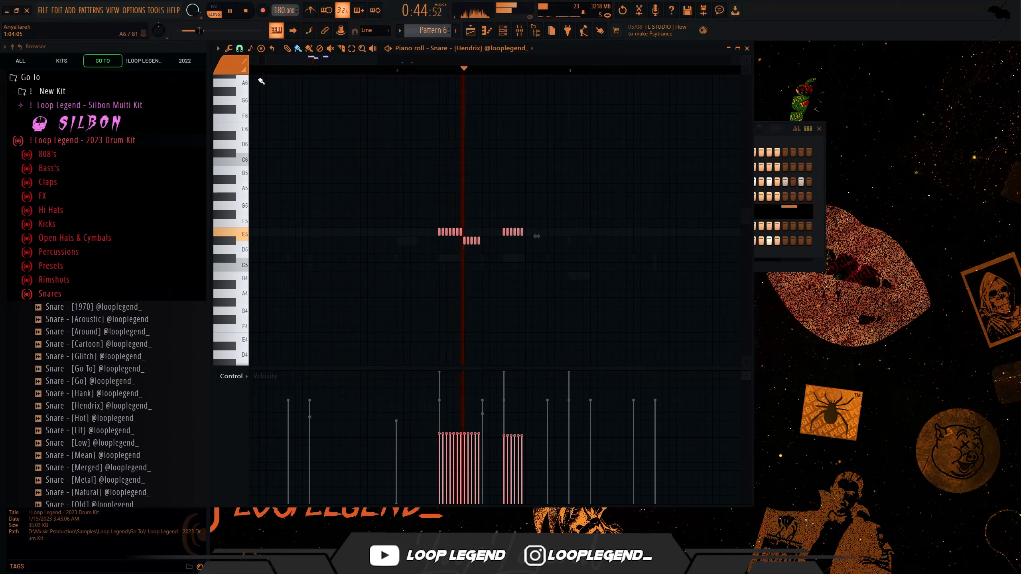
Lower the second snare roll in bar 2 by three semitones to C#5.
{"action": "left_click_drag", "start_coordinate": [553, 224], "coordinate": [492, 264]}
{"action": "key", "text": "shift+Down"}
{"action": "key", "text": "shift+Down"}
{"action": "key", "text": "shift+Down"}
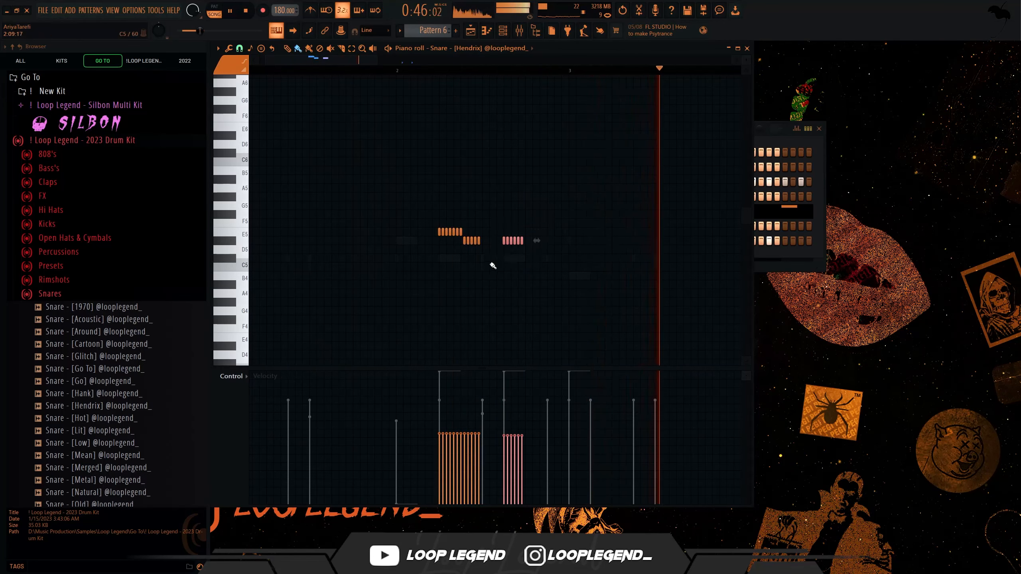
Play from bar 4 and paint four quieter C5 hits right after its first snare hit.
{"action": "scroll", "coordinate": [462, 243], "scroll_direction": "down", "scroll_amount": 4}
{"action": "scroll", "coordinate": [497, 228], "scroll_direction": "up", "scroll_amount": 3}
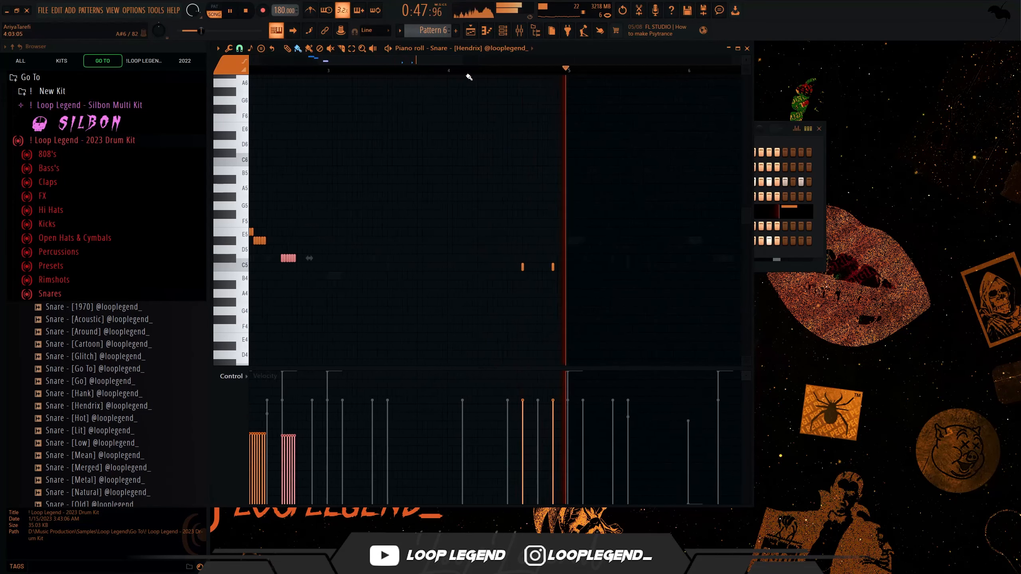
{"action": "left_click", "coordinate": [453, 71]}
{"action": "scroll", "coordinate": [561, 267], "scroll_direction": "up", "scroll_amount": 2}
{"action": "scroll", "coordinate": [558, 269], "scroll_direction": "up", "scroll_amount": 2}
{"action": "left_click_drag", "start_coordinate": [537, 268], "coordinate": [514, 269]}
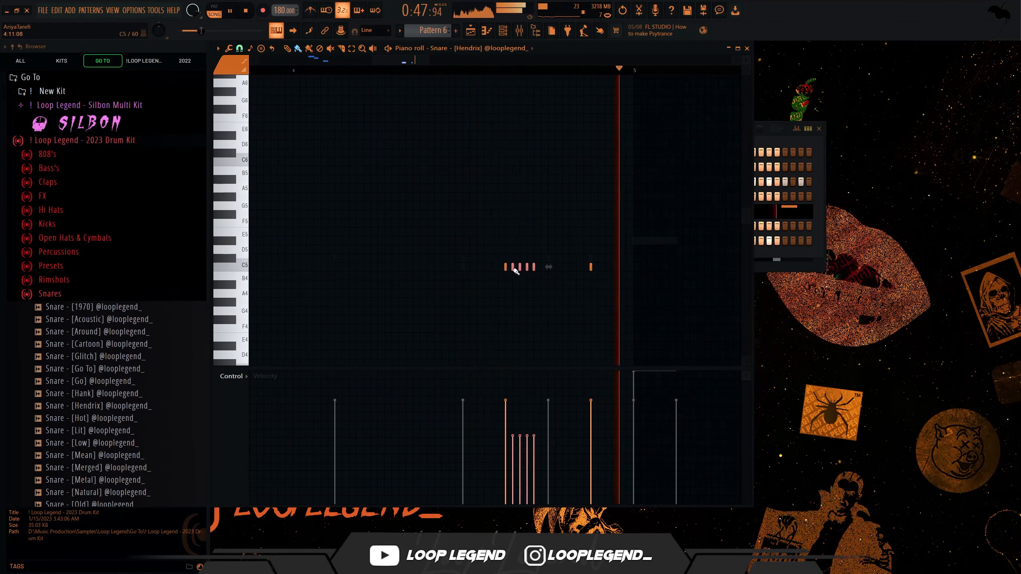
{"action": "key", "text": "space"}
Add two C5 hits after the last bar 4 hit at 1/2-step snap, and duplicate the pattern into bars 5 to 8.
{"action": "left_click", "coordinate": [240, 49]}
{"action": "left_click", "coordinate": [254, 128]}
{"action": "key", "text": "space"}
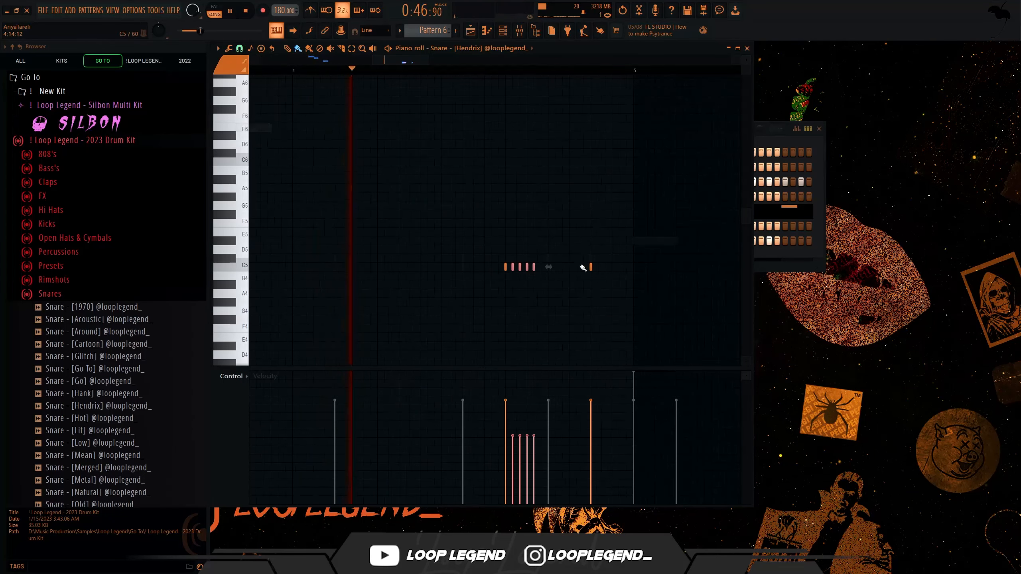
{"action": "scroll", "coordinate": [558, 249], "scroll_direction": "up", "scroll_amount": 4}
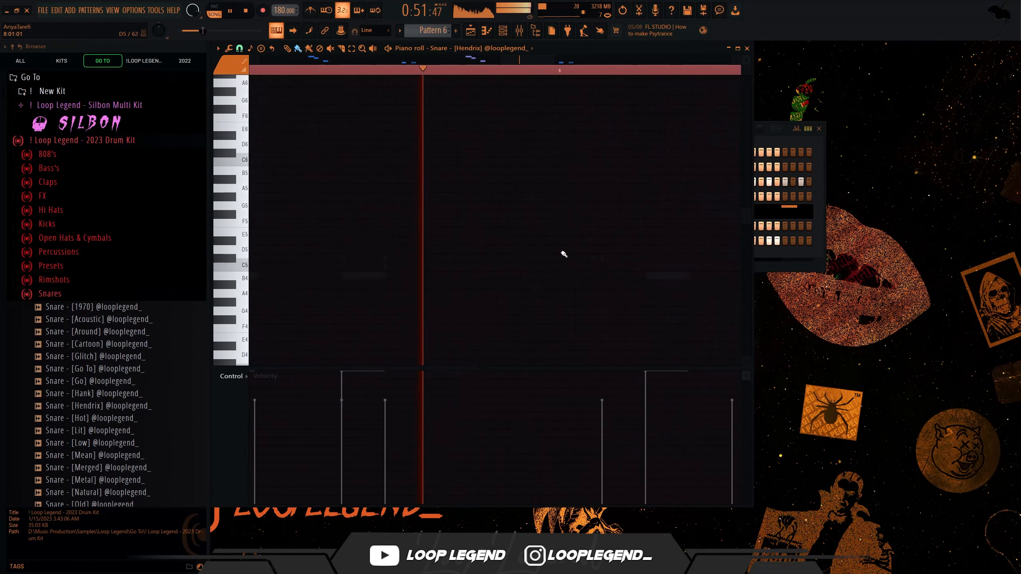
Paint a seven-hit C#5 snare roll at 1/3-step snap from the fifth step of bar 8.
{"action": "left_click", "coordinate": [656, 259]}
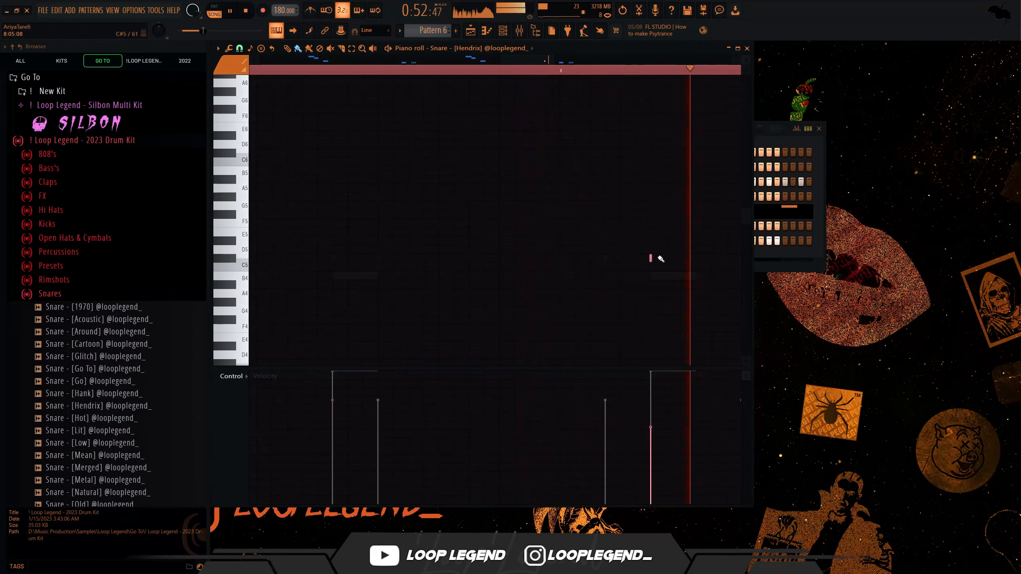
{"action": "left_click", "coordinate": [240, 48]}
{"action": "left_click", "coordinate": [259, 121]}
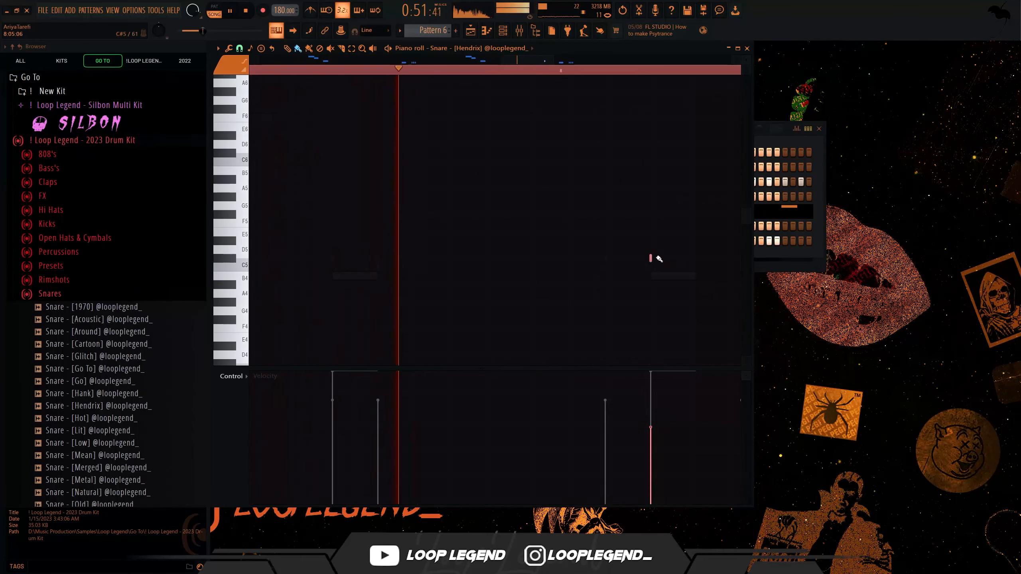
{"action": "scroll", "coordinate": [659, 260], "scroll_direction": "down", "scroll_amount": 4}
{"action": "scroll", "coordinate": [624, 281], "scroll_direction": "up", "scroll_amount": 5}
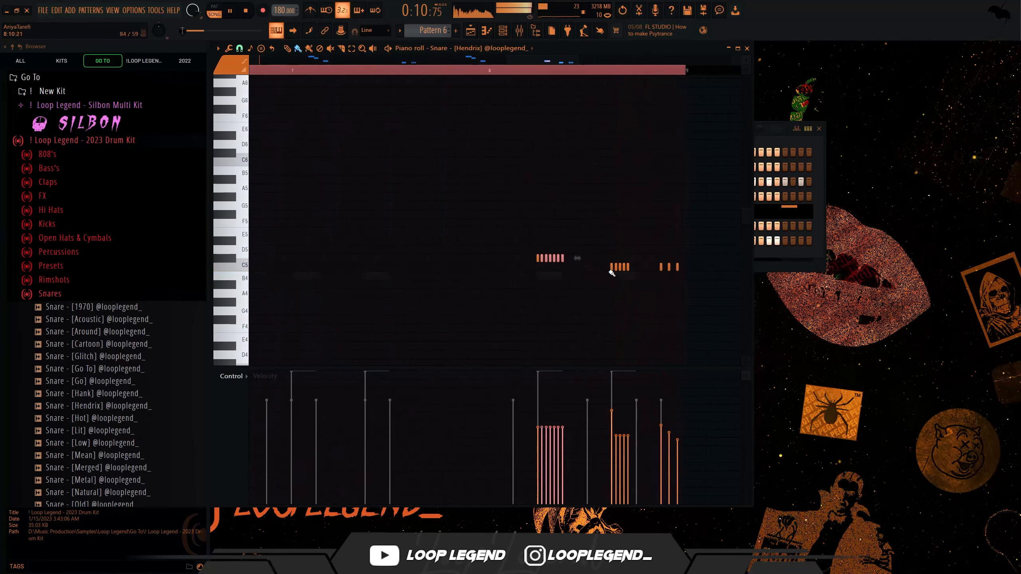
Raise the seven-hit roll in bar 8 by five semitones to F#5.
{"action": "left_click_drag", "start_coordinate": [570, 238], "coordinate": [463, 298]}
{"action": "key", "text": "shift+Up"}
{"action": "key", "text": "shift+Up"}
{"action": "key", "text": "shift+Up"}
{"action": "key", "text": "shift+Up"}
{"action": "key", "text": "shift+Up"}
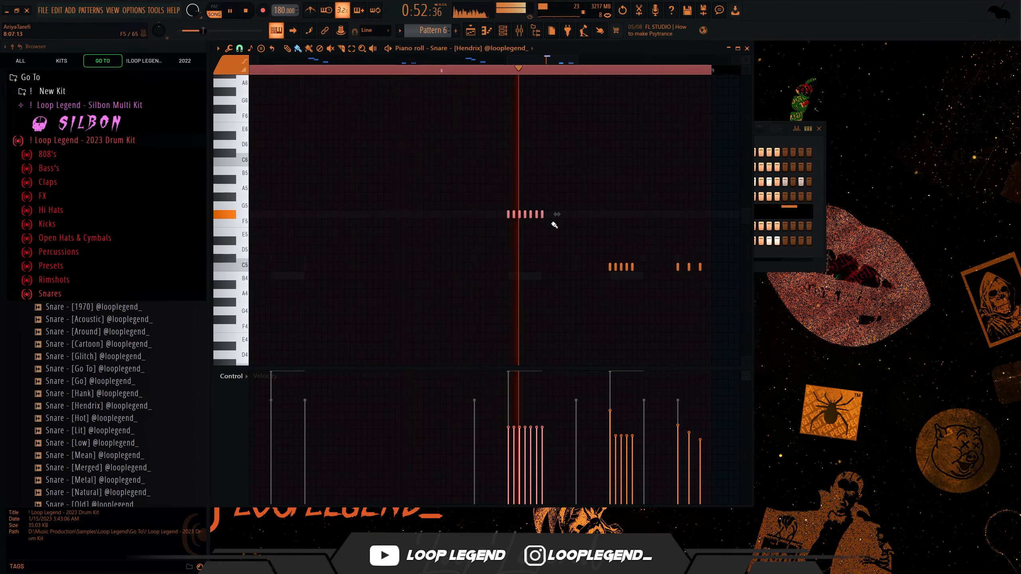
Shorten the F#5 roll in bar 8 to four hits and duplicate it further along the bar.
{"action": "scroll", "coordinate": [545, 221], "scroll_direction": "up", "scroll_amount": 3}
{"action": "key", "text": "space"}
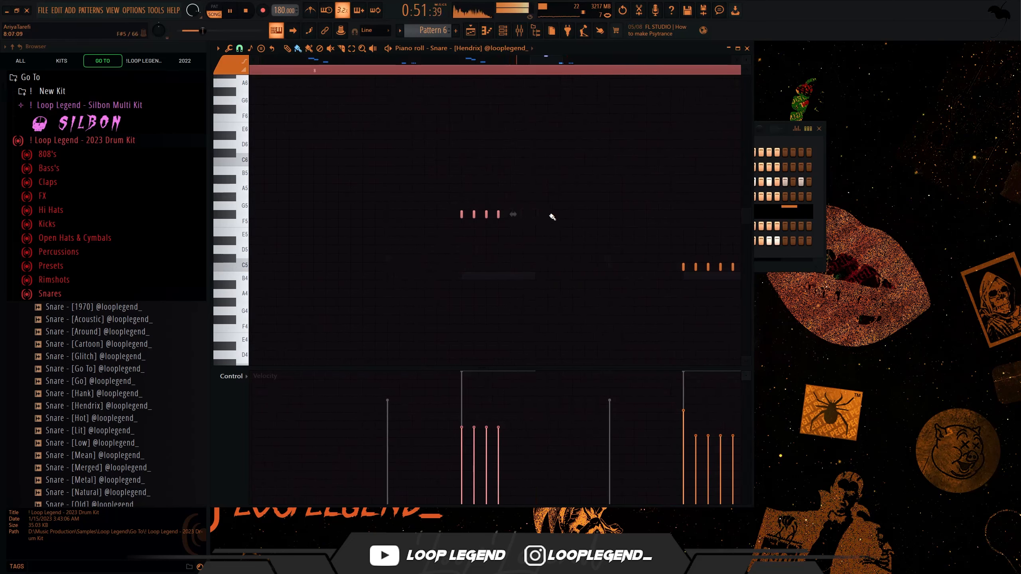
{"action": "key", "text": "space"}
{"action": "key", "text": "ctrl+b"}
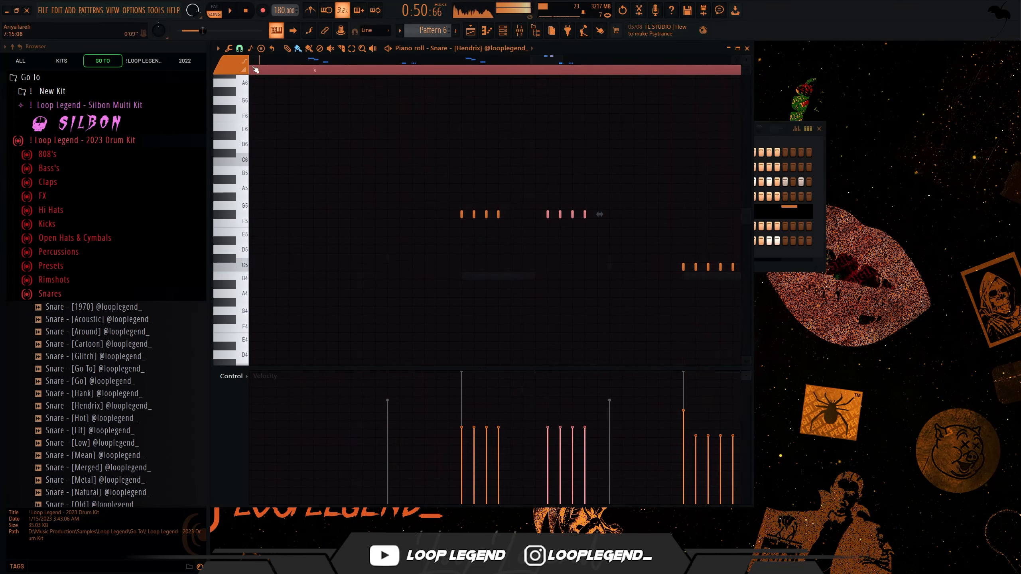
{"action": "scroll", "coordinate": [255, 70], "scroll_direction": "down", "scroll_amount": 2}
{"action": "left_click_drag", "start_coordinate": [461, 213], "coordinate": [514, 212]}
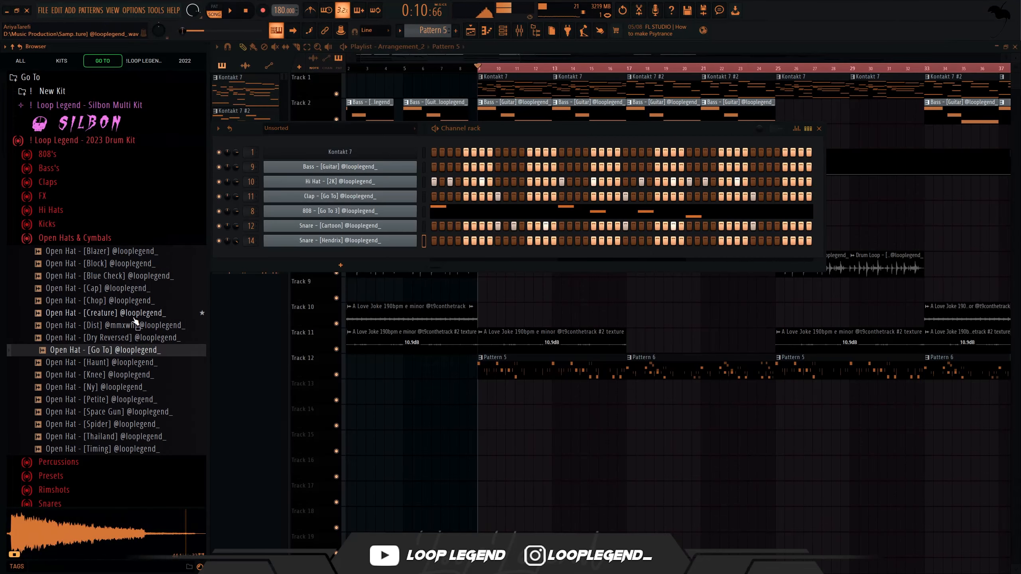
Add the Open Hat - [Cap] sample as a new channel in Pattern 5 with hits at the start of bars 1 and 3.
{"action": "left_click", "coordinate": [135, 289]}
{"action": "left_click_drag", "start_coordinate": [271, 274], "coordinate": [410, 257]}
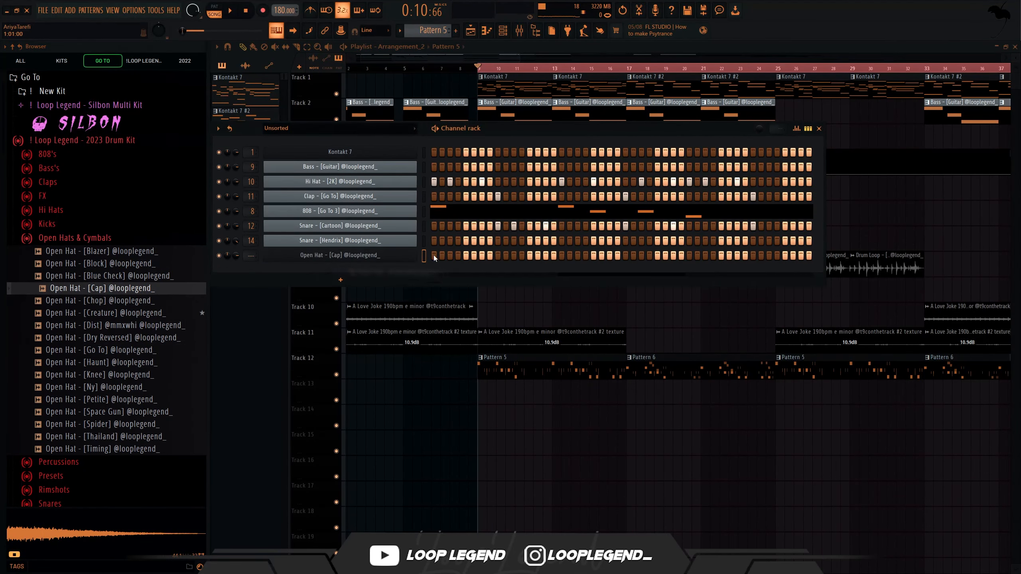
{"action": "key", "text": "space"}
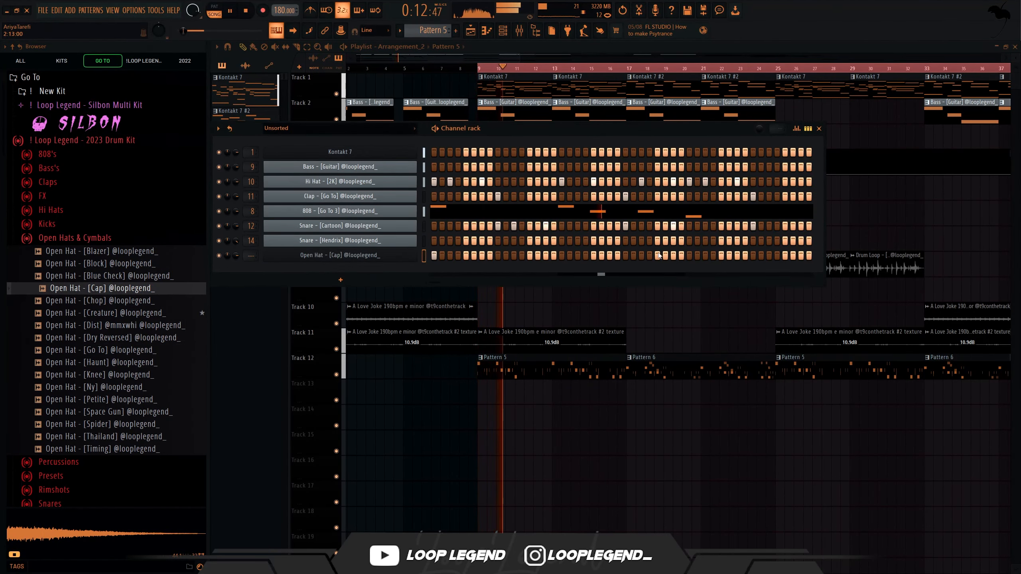
{"action": "key", "text": "F7"}
{"action": "key", "text": "space"}
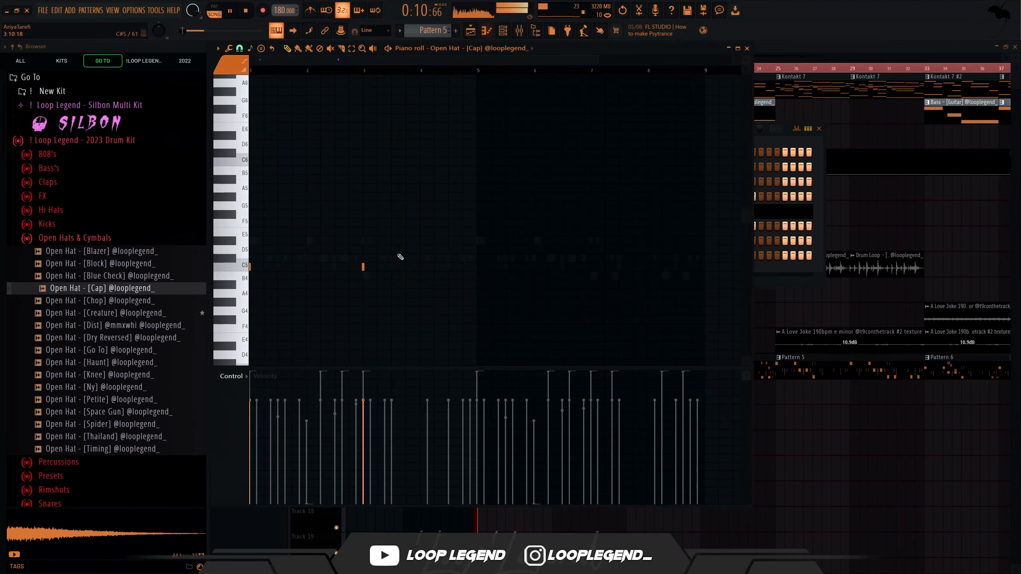
Lower the open hat hit at bar 3 by four semitones to G#4 and set bars 1 to 4 as the time selection.
{"action": "key", "text": "space"}
{"action": "left_click_drag", "start_coordinate": [391, 245], "coordinate": [356, 280]}
{"action": "key", "text": "shift+Down"}
{"action": "key", "text": "shift+Down"}
{"action": "key", "text": "shift+Down"}
{"action": "key", "text": "shift+Down"}
{"action": "left_click_drag", "start_coordinate": [479, 73], "coordinate": [253, 76]}
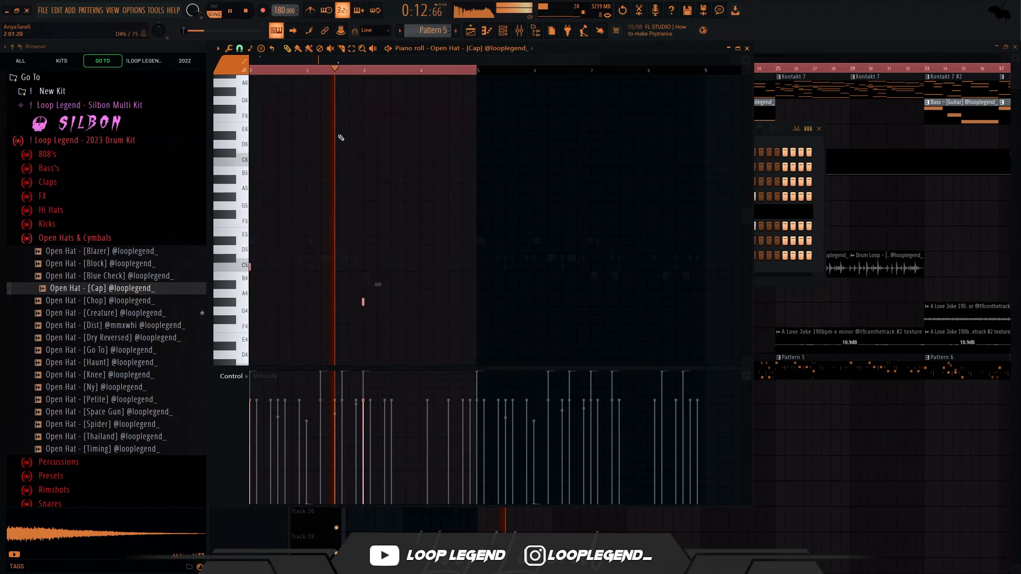
Duplicate the four-bar open hat pattern into bars 5 to 8 and delete the copied hit at bar 7.
{"action": "key", "text": "ctrl+b"}
{"action": "left_click_drag", "start_coordinate": [657, 254], "coordinate": [530, 360]}
{"action": "key", "text": "Delete"}
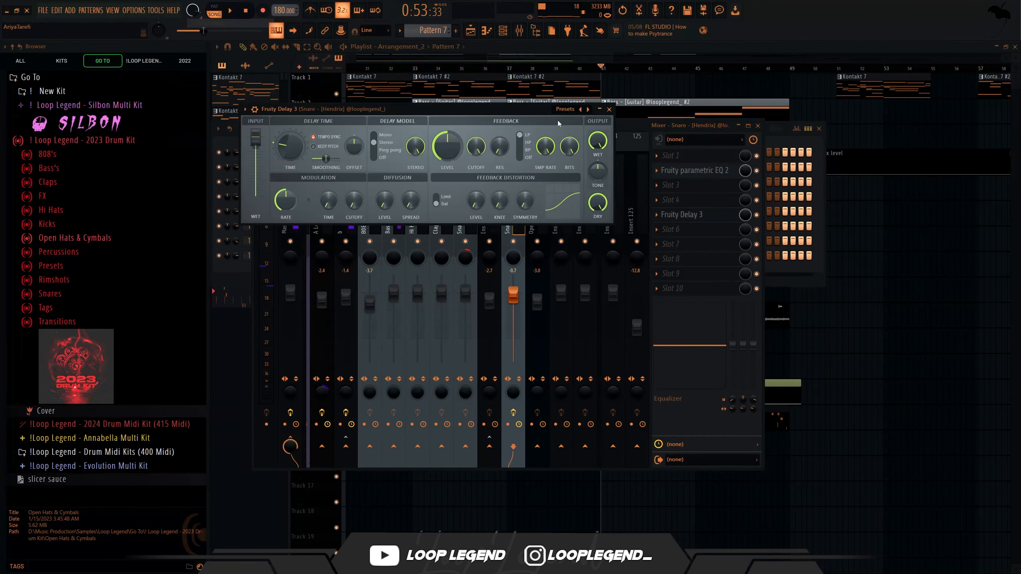
Load a preset in Fruity Delay 3 on the Snare - [Hendrix] mixer track.
{"action": "left_click", "coordinate": [565, 109]}
{"action": "left_click", "coordinate": [581, 160]}
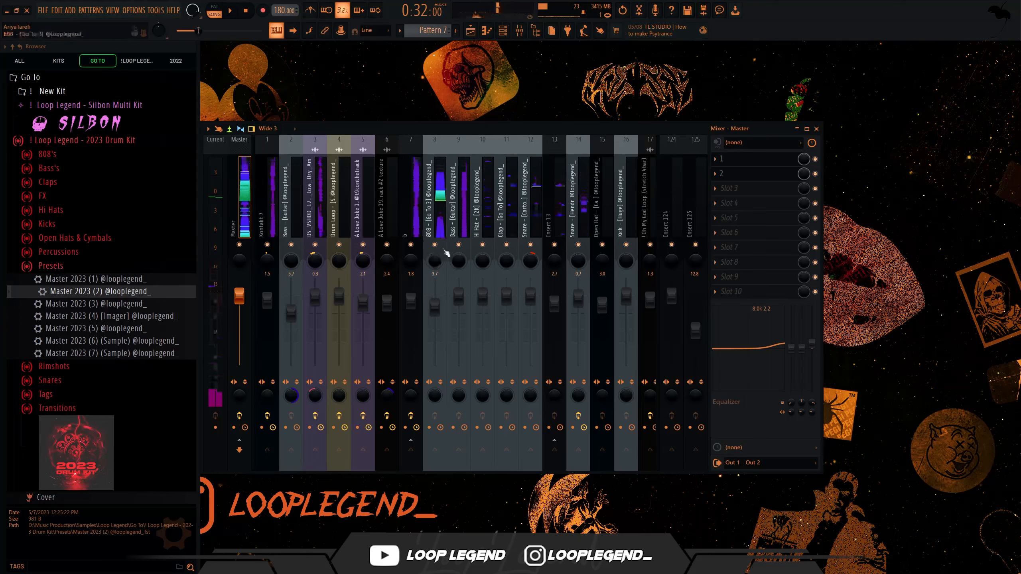
Mute mixer tracks 9 to 16 while leaving the 808 track active, and set the 808 level to -3.8 dB.
{"action": "left_click", "coordinate": [435, 244]}
{"action": "left_click", "coordinate": [458, 244]}
{"action": "left_click_drag", "start_coordinate": [593, 242], "coordinate": [626, 244]}
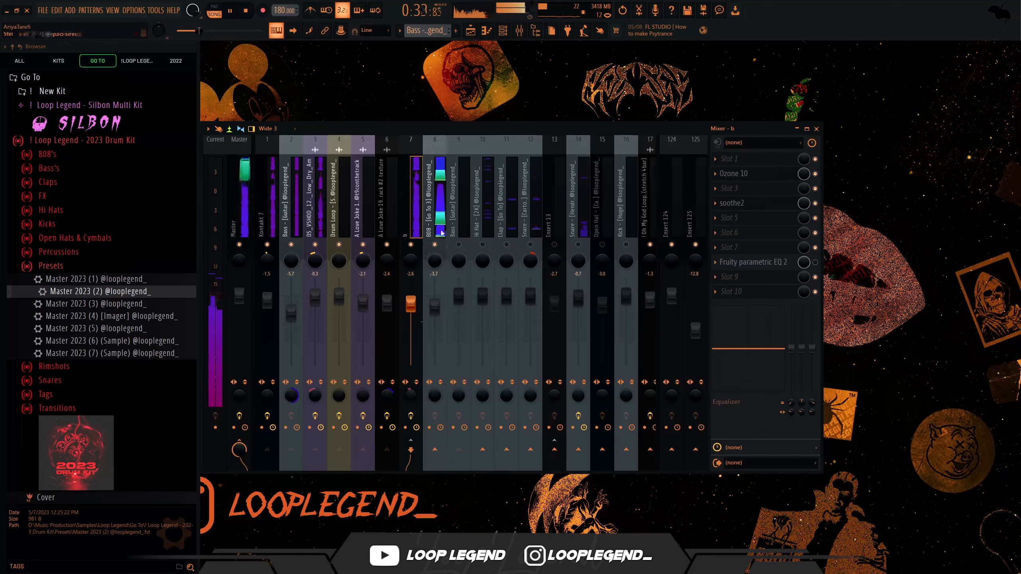
{"action": "left_click", "coordinate": [436, 307]}
{"action": "scroll", "coordinate": [438, 290], "scroll_direction": "down", "scroll_amount": 1}
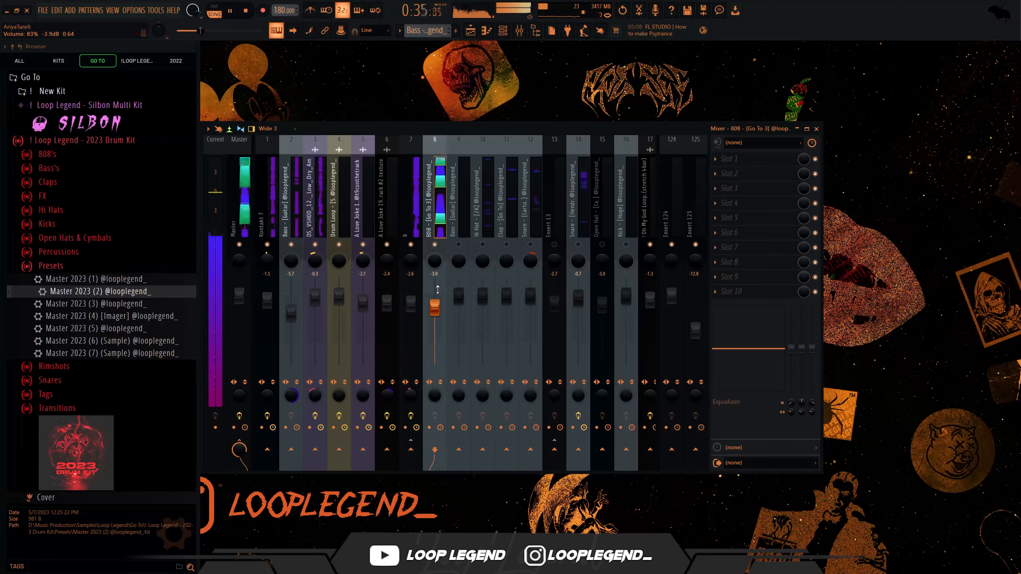
{"action": "left_click_drag", "start_coordinate": [438, 289], "coordinate": [438, 286]}
Enable Fruity parametric EQ 2 on mixer track b and set the 808 track's level to -3.3 dB.
{"action": "left_click", "coordinate": [413, 230]}
{"action": "left_click", "coordinate": [815, 263]}
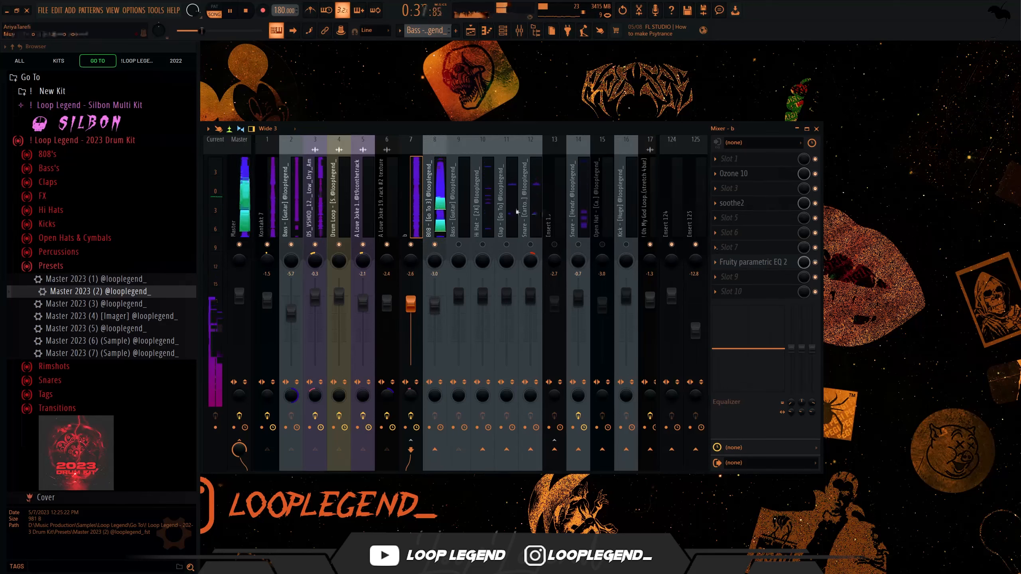
{"action": "left_click", "coordinate": [430, 233]}
{"action": "scroll", "coordinate": [430, 283], "scroll_direction": "down", "scroll_amount": 1}
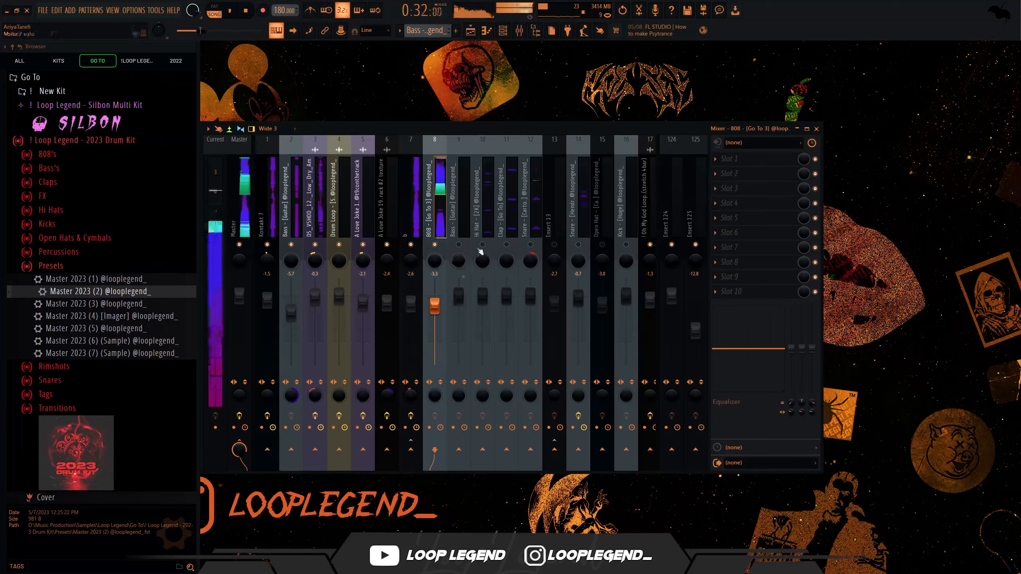
Set the Hi Hat - [2K] track's level to -0.6 dB, and unmute Insert 13 with its level at -3.3 dB.
{"action": "left_click", "coordinate": [483, 276]}
{"action": "scroll", "coordinate": [484, 275], "scroll_direction": "down", "scroll_amount": 2}
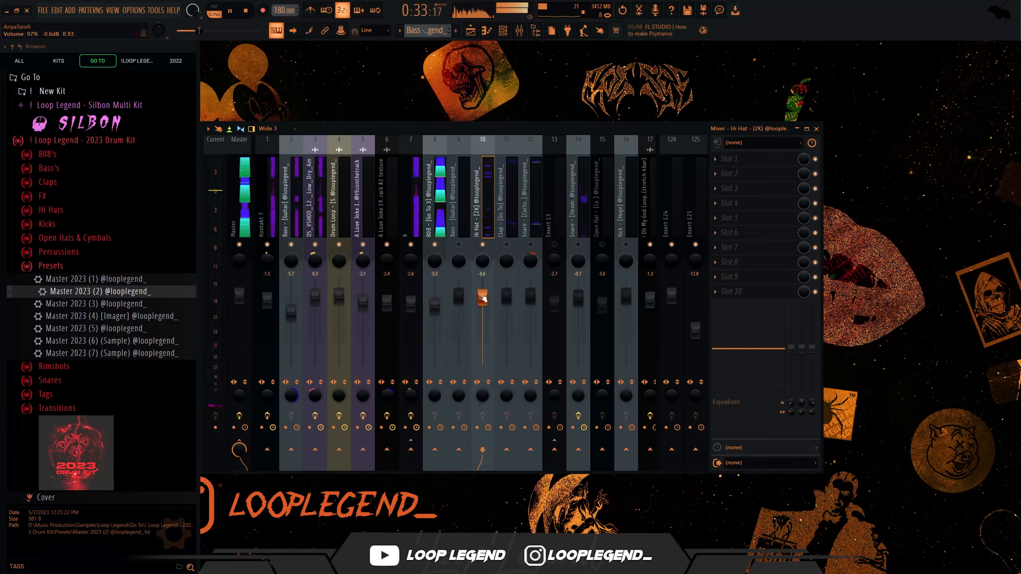
{"action": "left_click", "coordinate": [554, 325]}
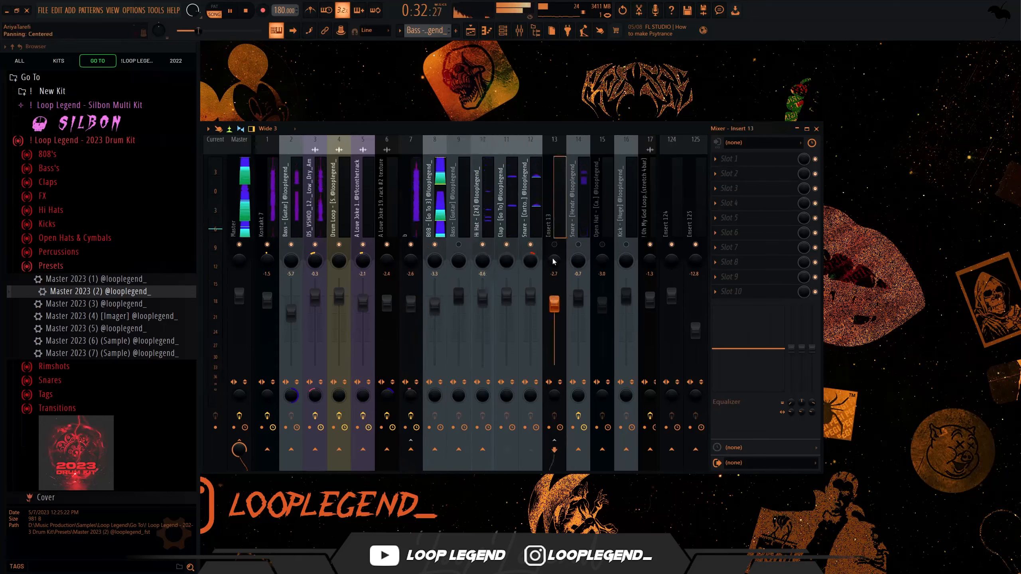
{"action": "scroll", "coordinate": [555, 325], "scroll_direction": "down", "scroll_amount": 1}
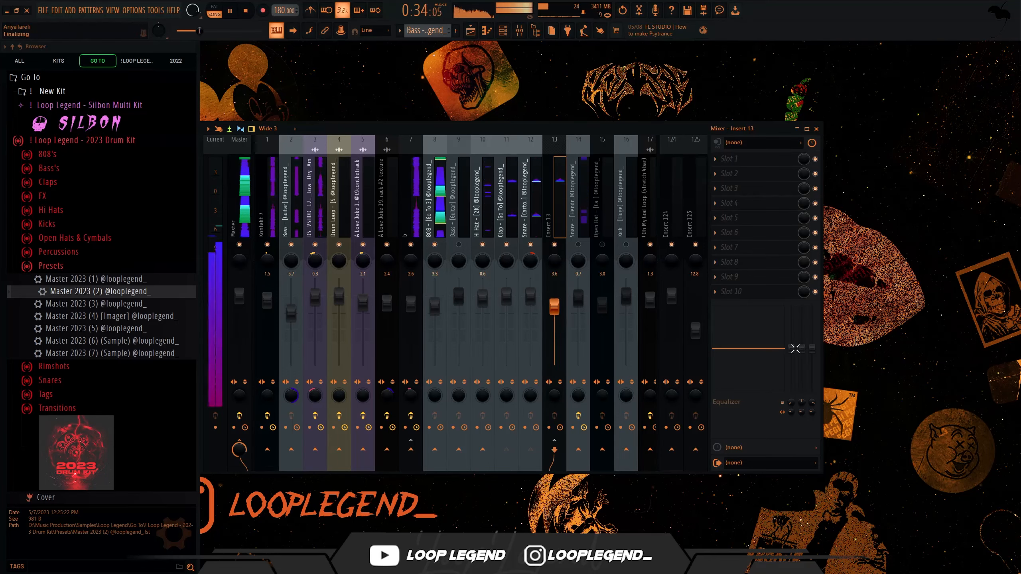
{"action": "scroll", "coordinate": [814, 348], "scroll_direction": "down", "scroll_amount": 2}
{"action": "scroll", "coordinate": [557, 286], "scroll_direction": "up", "scroll_amount": 1}
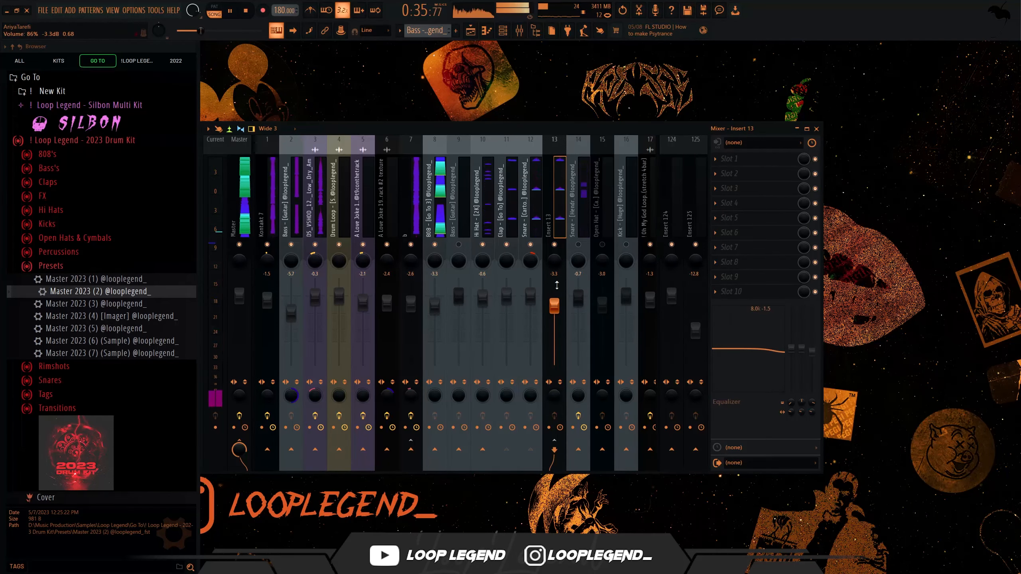
Lower the Kick - [Huge] mixer track's level to -5.7 dB.
{"action": "left_click", "coordinate": [450, 238]}
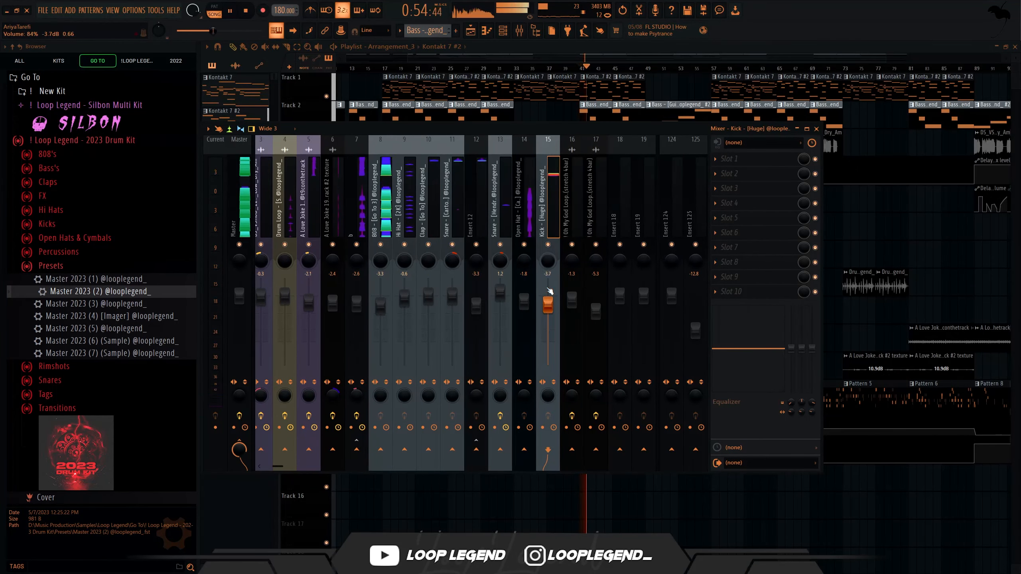
{"action": "scroll", "coordinate": [549, 287], "scroll_direction": "down", "scroll_amount": 3}
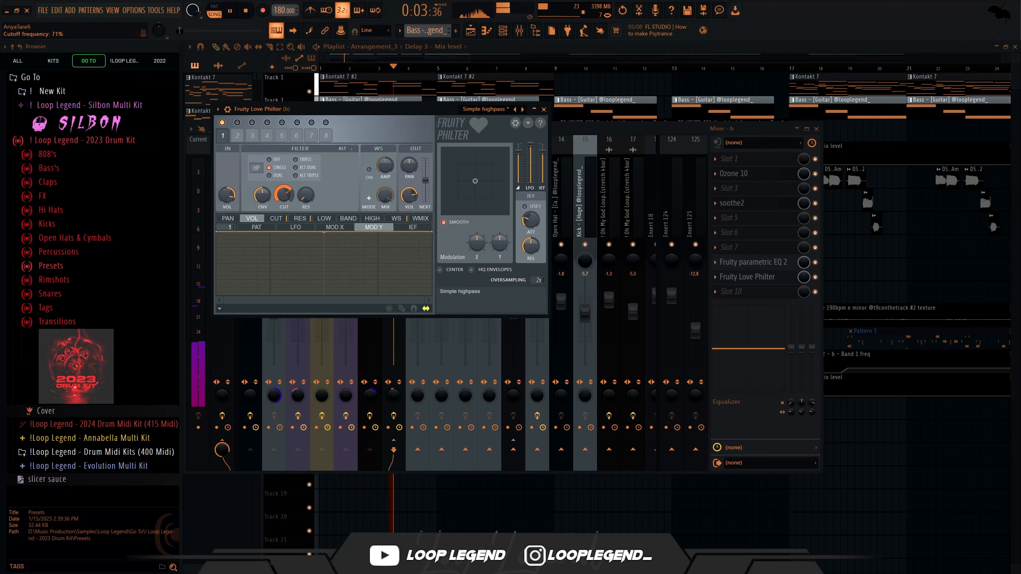
Stop playback and create an automation clip for the Filter 1 cutoff frequency of Fruity Love Philter on mixer track b.
{"action": "key", "text": "space"}
{"action": "left_click", "coordinate": [489, 110]}
{"action": "left_click", "coordinate": [527, 92]}
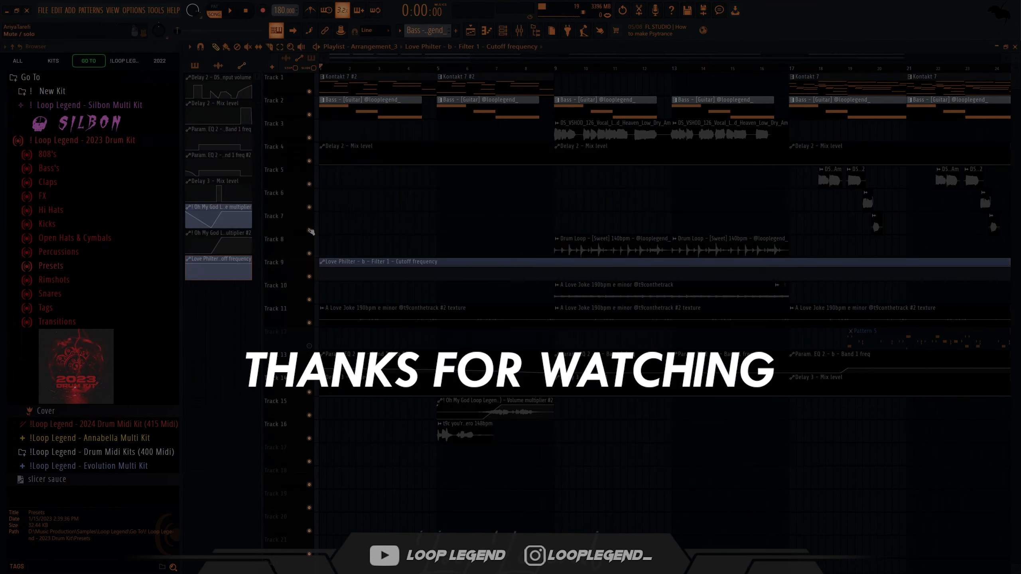
Shape the Love Philter cutoff automation into a rise from the clip's start to a 100% point at 2:13:00, and play it.
{"action": "left_click_drag", "start_coordinate": [321, 267], "coordinate": [345, 277]}
{"action": "right_click", "coordinate": [371, 268]}
{"action": "key", "text": "space"}
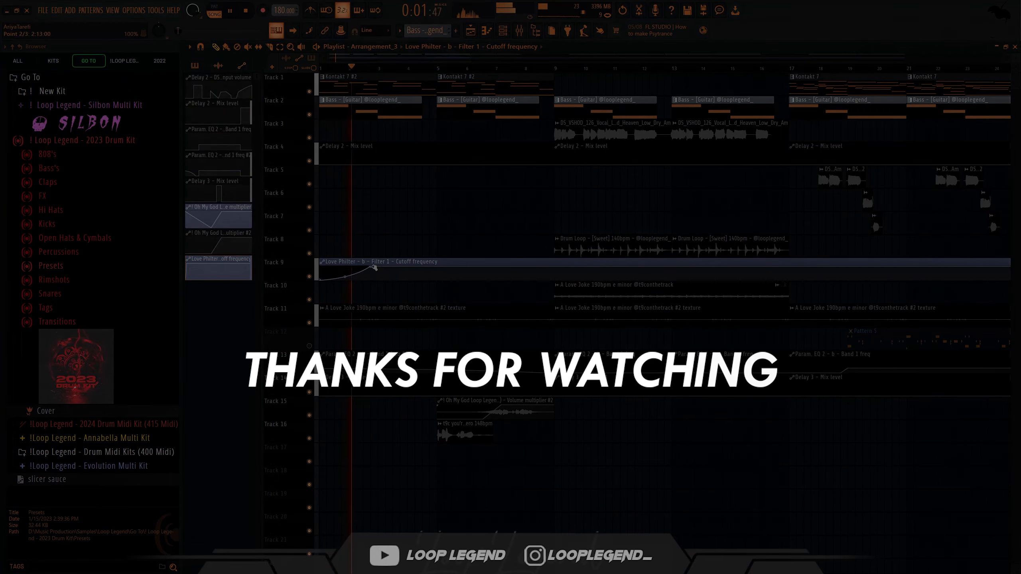